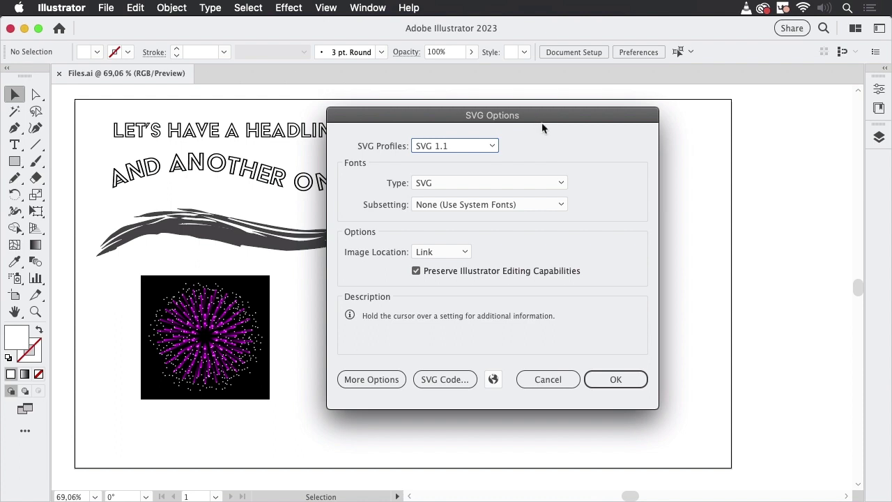
Cancel the SVG Options dialog so nothing is saved.
{"action": "left_click", "coordinate": [550, 380]}
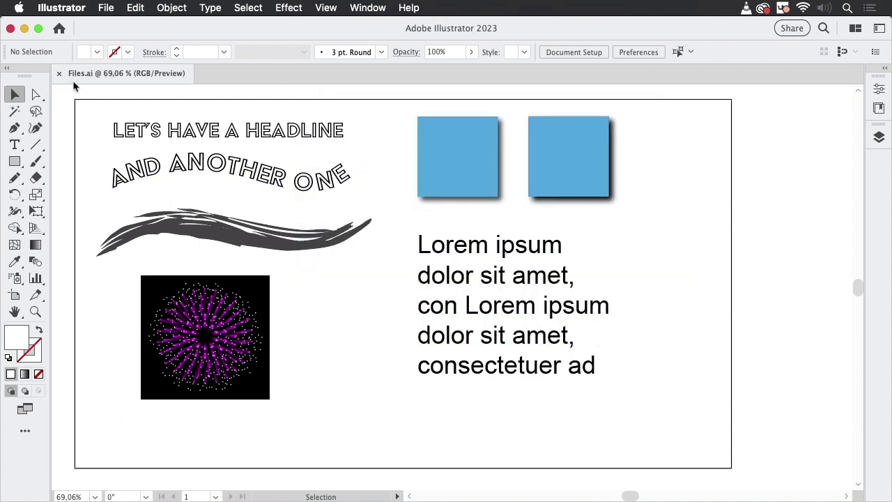
Select the headlines, brush stroke, fireworks image and Lorem ipsum text in turn, then show the Window menu.
{"action": "left_click", "coordinate": [342, 129]}
{"action": "left_click", "coordinate": [336, 187]}
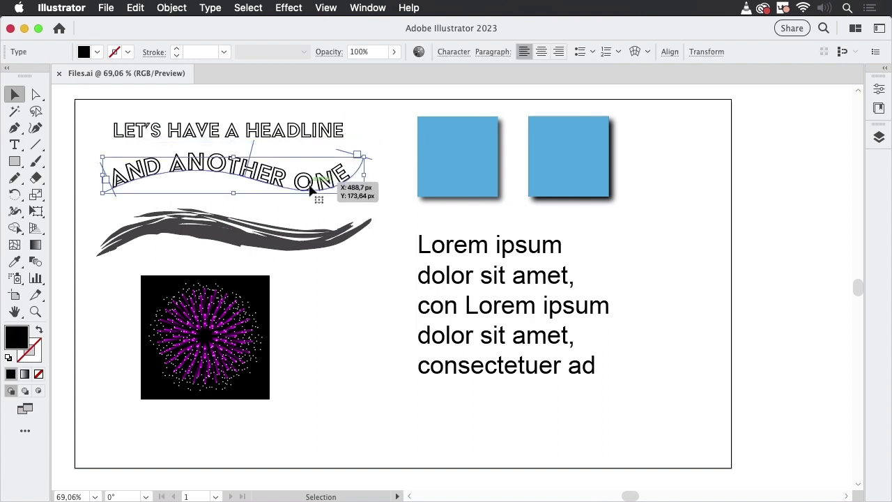
{"action": "left_click", "coordinate": [269, 235]}
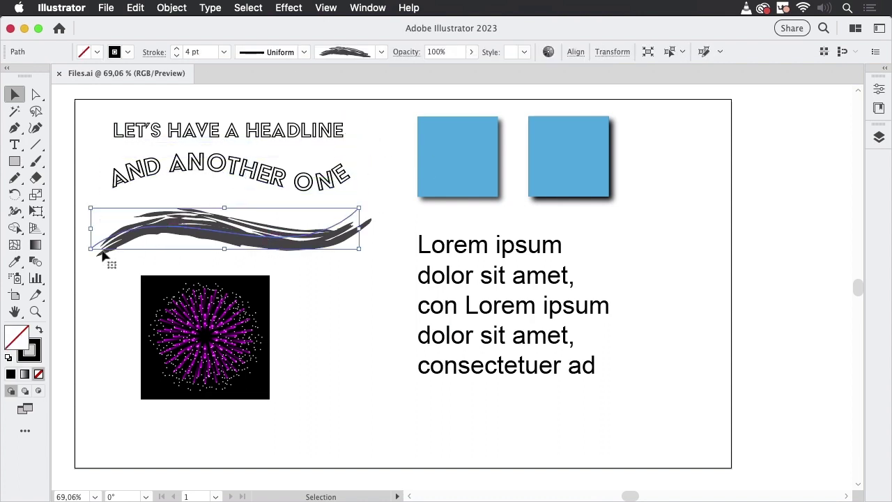
{"action": "left_click", "coordinate": [253, 366]}
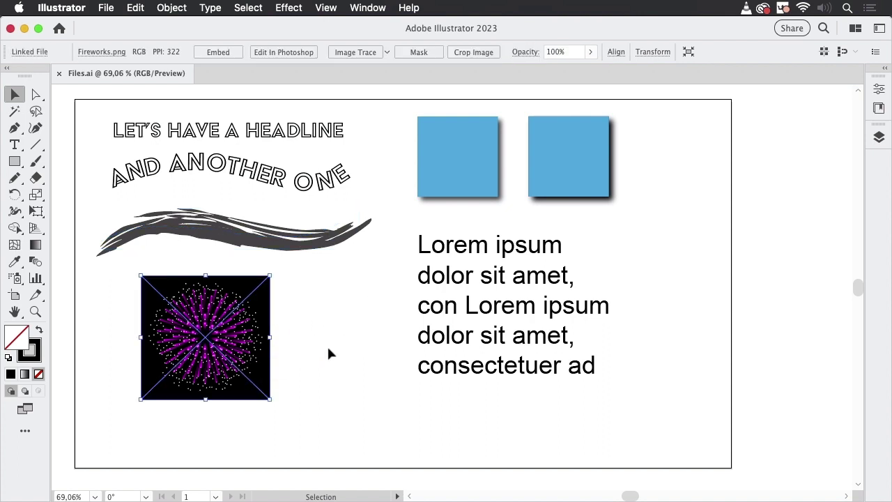
{"action": "left_click", "coordinate": [481, 290]}
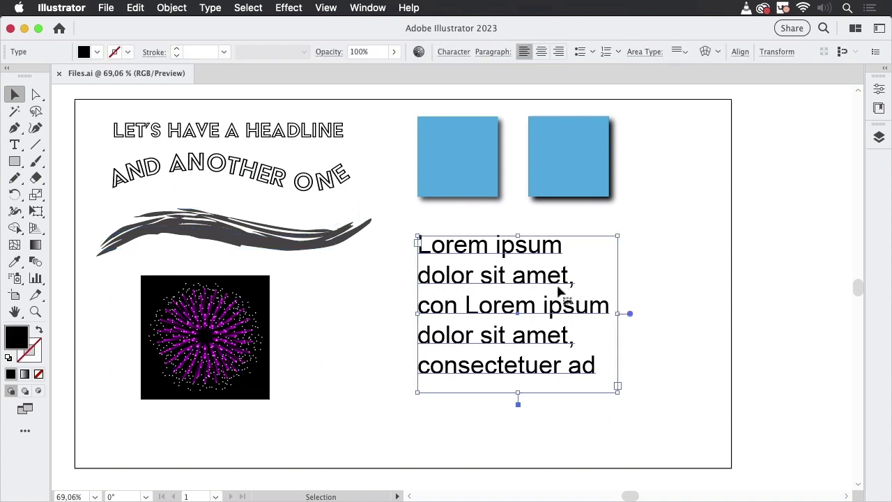
{"action": "left_click", "coordinate": [364, 8]}
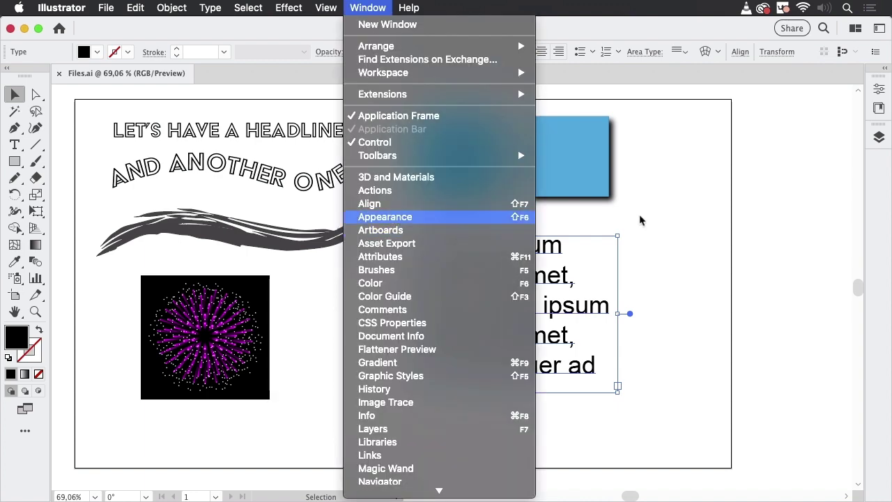
{"action": "left_click", "coordinate": [395, 217]}
{"action": "left_click_drag", "start_coordinate": [637, 146], "coordinate": [669, 110]}
{"action": "left_click", "coordinate": [478, 149]}
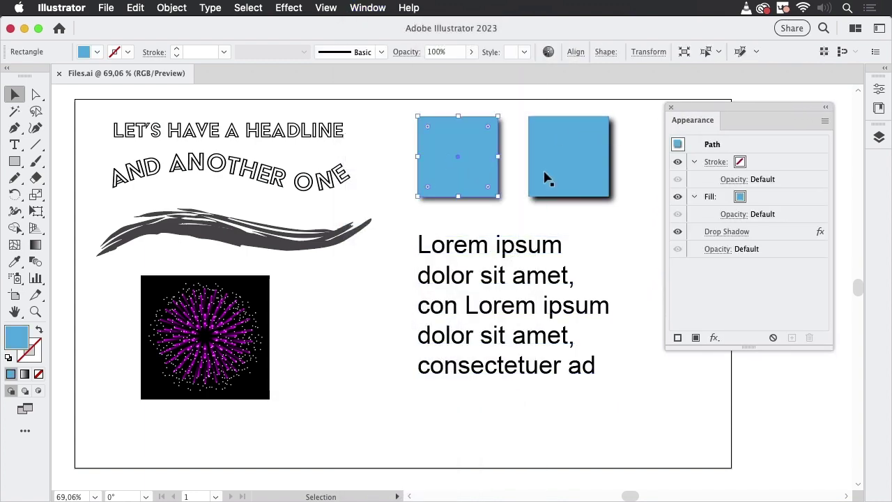
{"action": "left_click", "coordinate": [288, 8]}
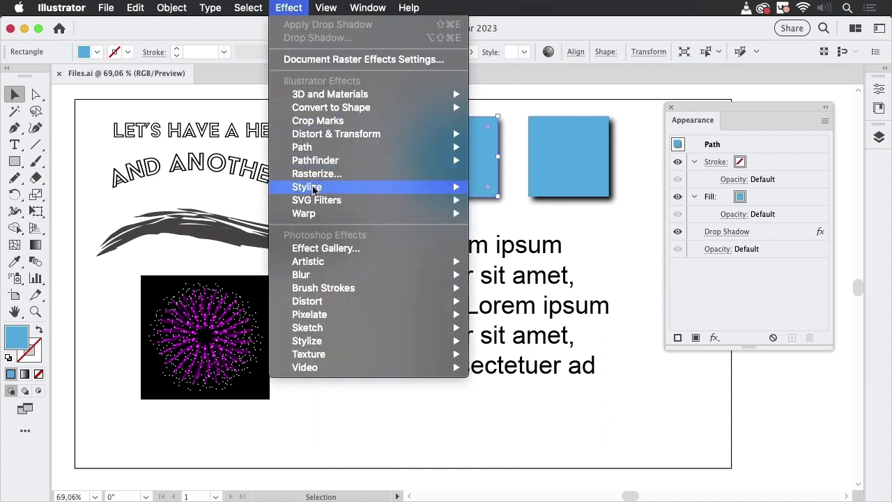
{"action": "left_click", "coordinate": [284, 7]}
{"action": "left_click", "coordinate": [566, 163]}
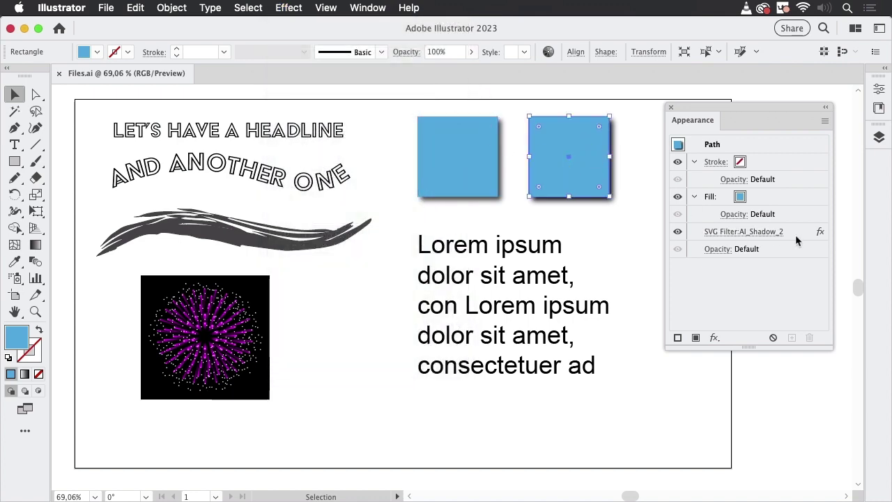
{"action": "left_click", "coordinate": [288, 8]}
{"action": "mouse_move", "coordinate": [316, 200]}
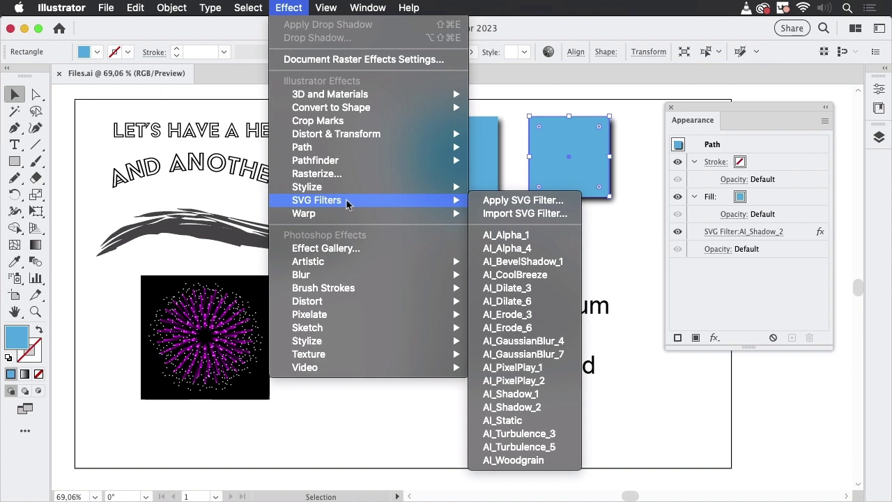
{"action": "left_click", "coordinate": [675, 94]}
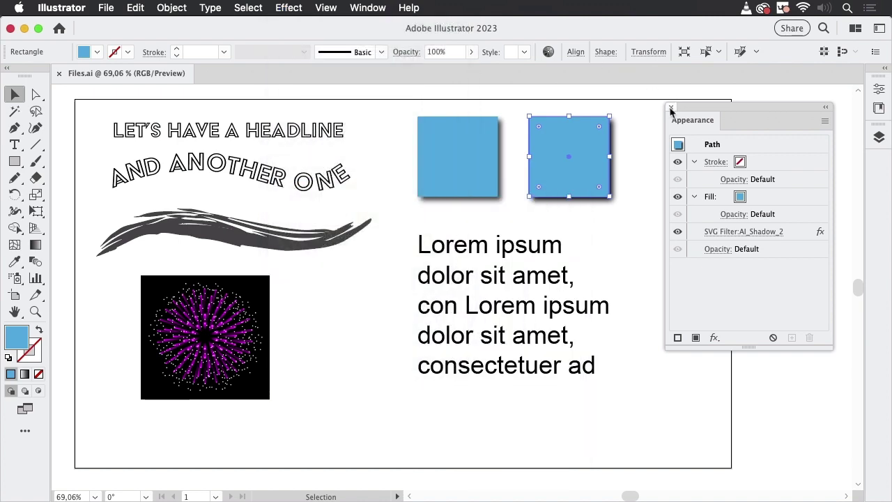
{"action": "left_click", "coordinate": [670, 110]}
{"action": "left_click", "coordinate": [696, 184]}
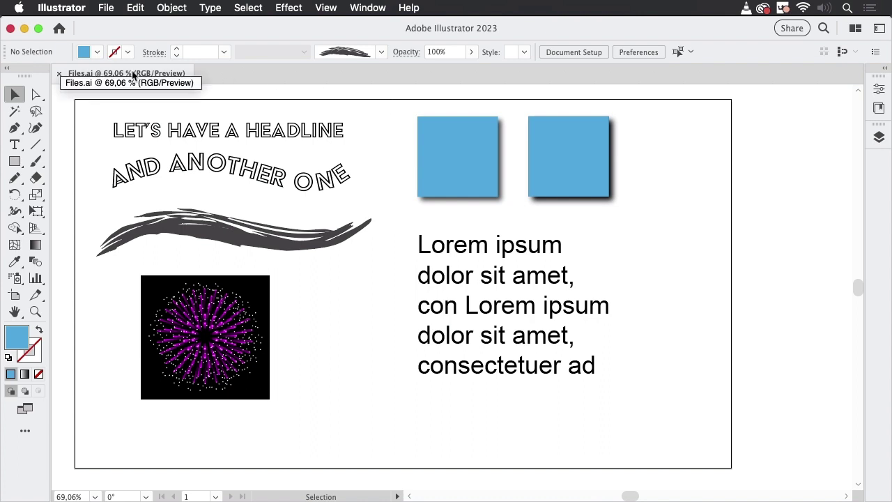
Show the File > Export submenu for Files.ai.
{"action": "left_click", "coordinate": [108, 8]}
{"action": "mouse_move", "coordinate": [122, 280]}
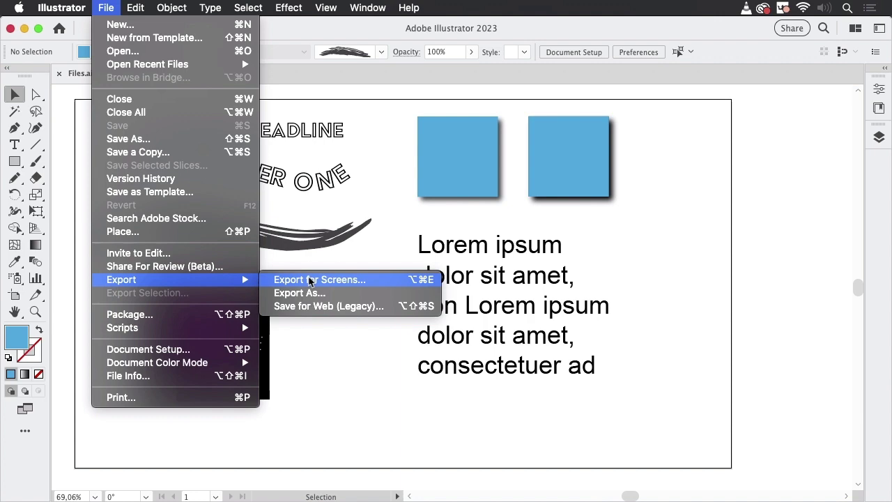
Export the artboard as SVG via Export for Screens into a new Desktop SVG folder.
{"action": "left_click", "coordinate": [311, 279]}
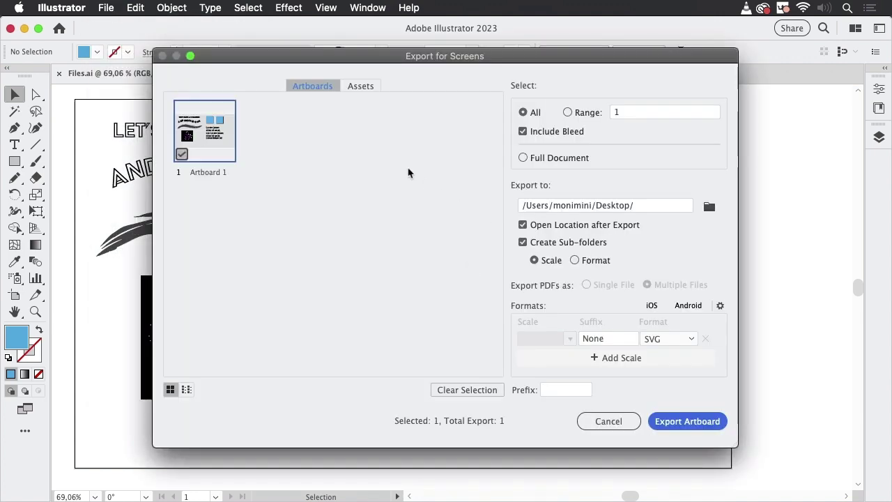
{"action": "left_click", "coordinate": [688, 343]}
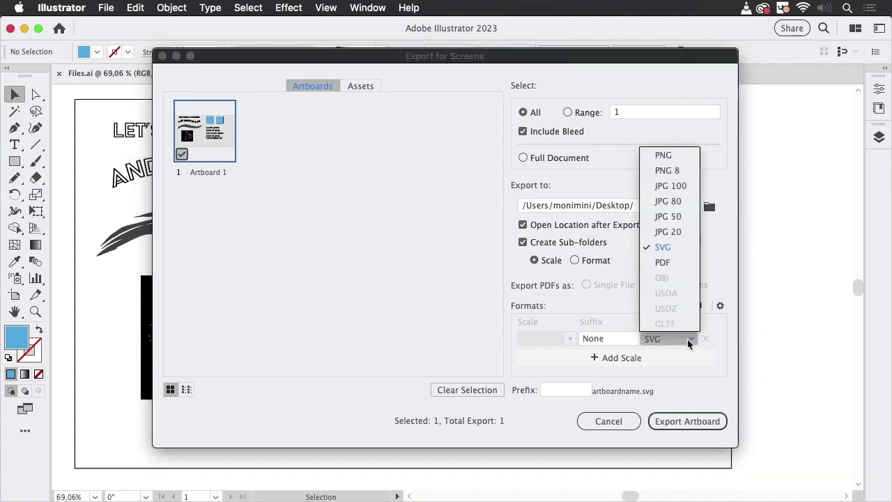
{"action": "left_click", "coordinate": [702, 373]}
{"action": "left_click", "coordinate": [722, 425]}
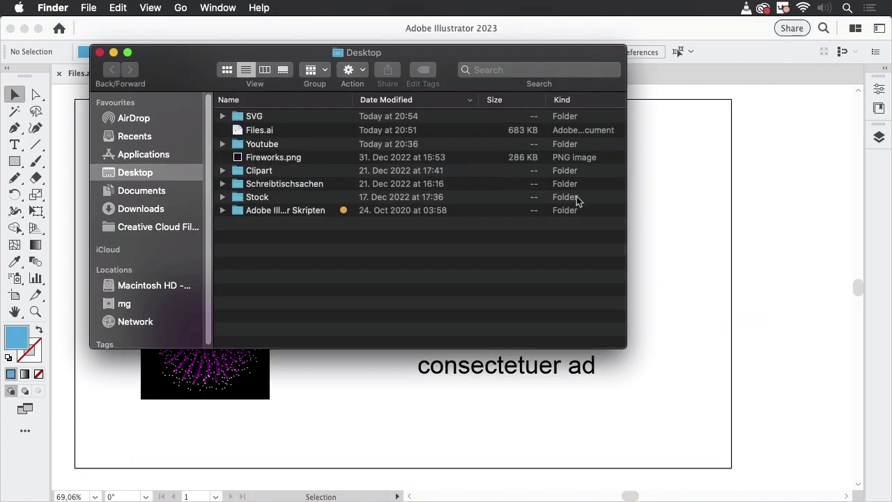
{"action": "left_click", "coordinate": [629, 175]}
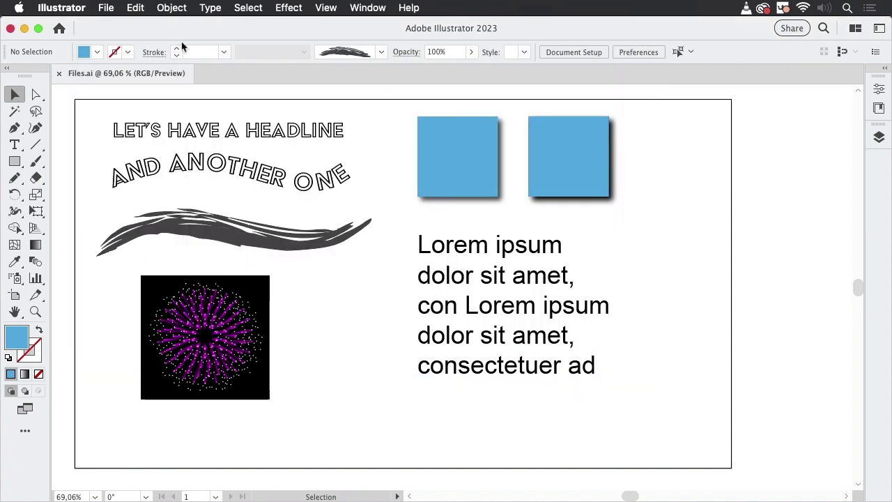
Close Files.ai and drag Artboard 1.svg from Finder's SVG folder onto Illustrator.
{"action": "left_click", "coordinate": [59, 73]}
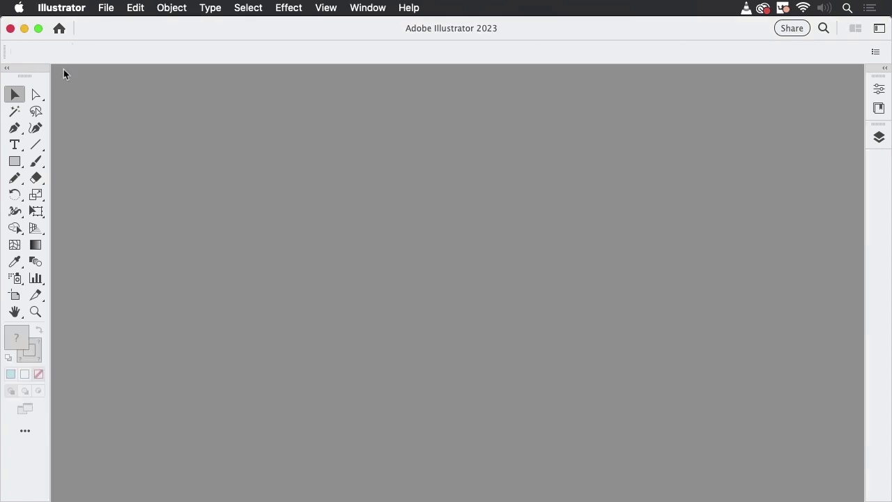
{"action": "left_click", "coordinate": [23, 29]}
{"action": "left_click", "coordinate": [223, 116]}
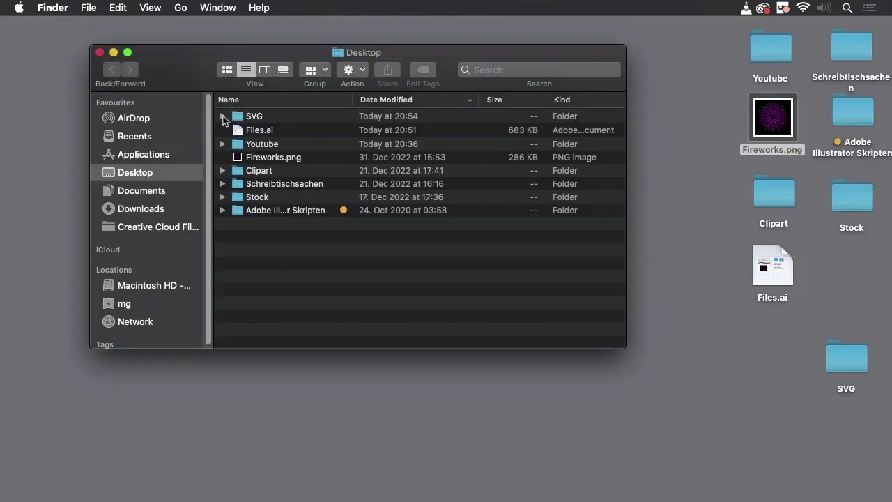
{"action": "left_click", "coordinate": [253, 131]}
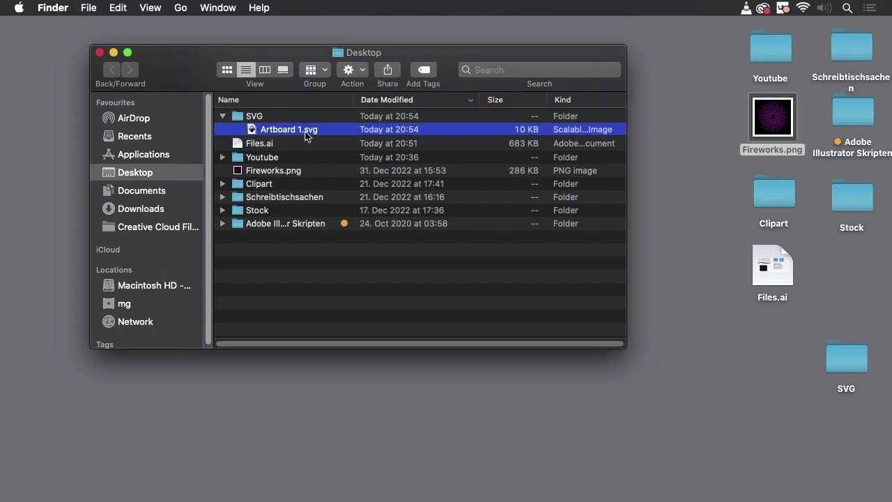
{"action": "left_click_drag", "start_coordinate": [253, 132], "coordinate": [348, 489]}
Open Artboard 1.svg and inspect both blue squares, including those inside their groups.
{"action": "left_click", "coordinate": [589, 333]}
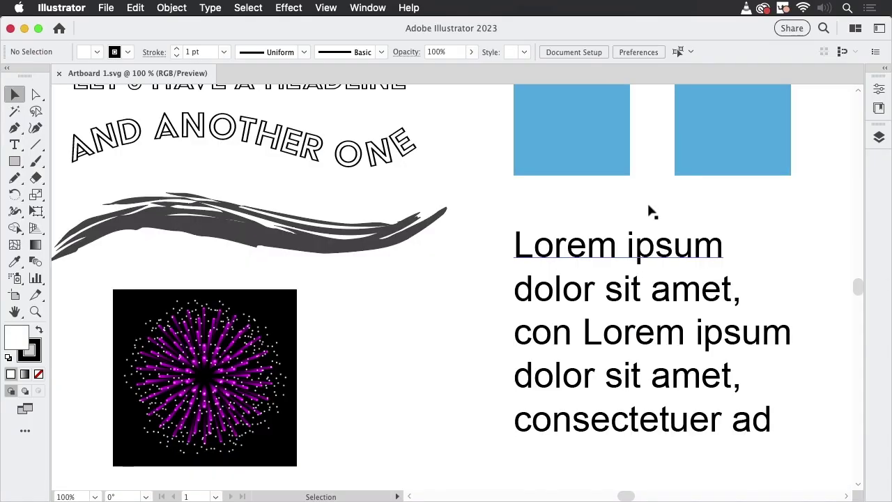
{"action": "key", "text": "super+0"}
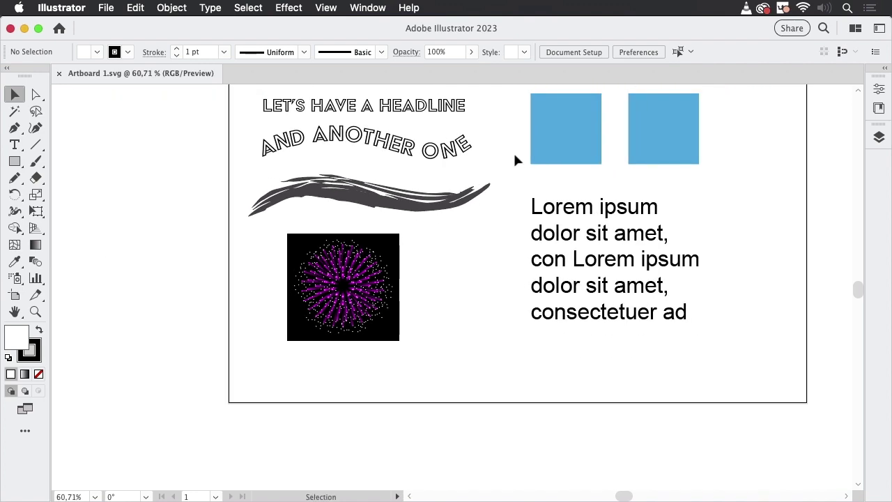
{"action": "left_click", "coordinate": [492, 202]}
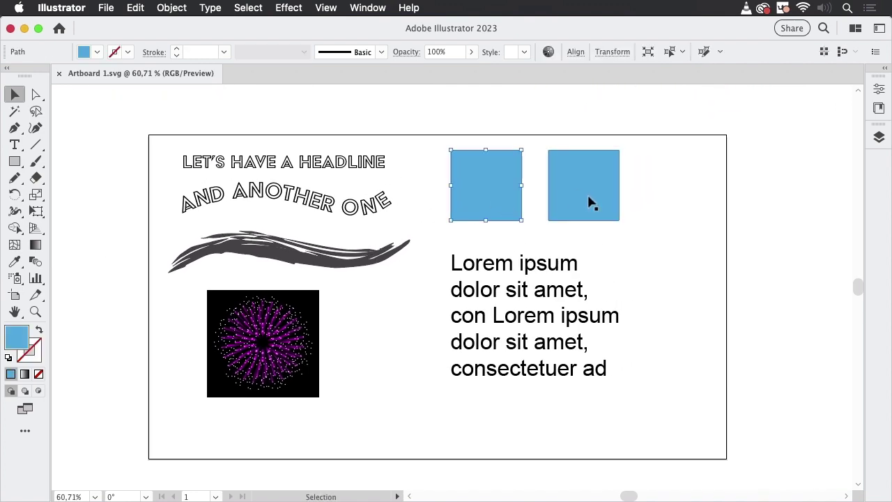
{"action": "left_click", "coordinate": [585, 200]}
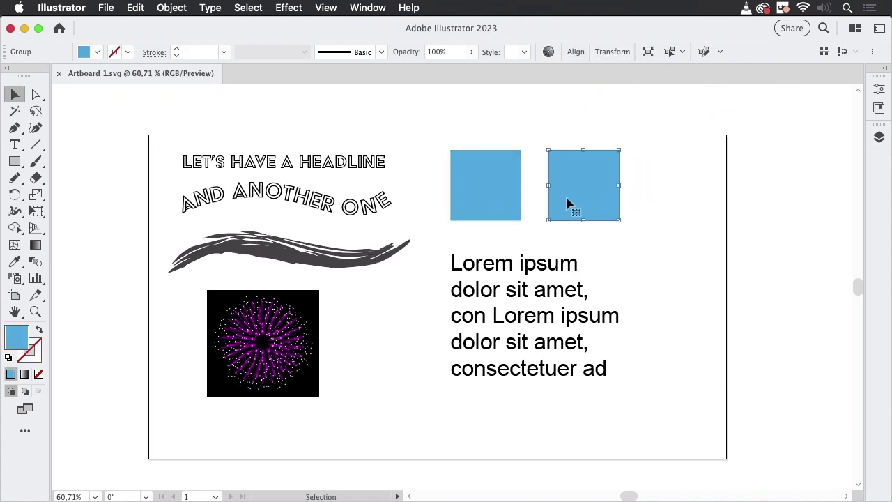
{"action": "left_click", "coordinate": [484, 194]}
{"action": "left_click", "coordinate": [604, 187]}
Enter the Lorem ipsum text group and test whether its text is still editable.
{"action": "left_click", "coordinate": [562, 286]}
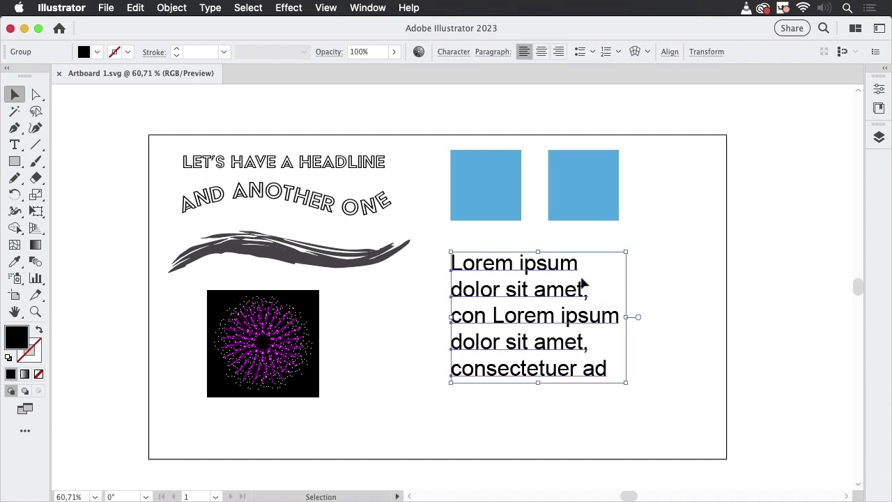
{"action": "double_click", "coordinate": [523, 262]}
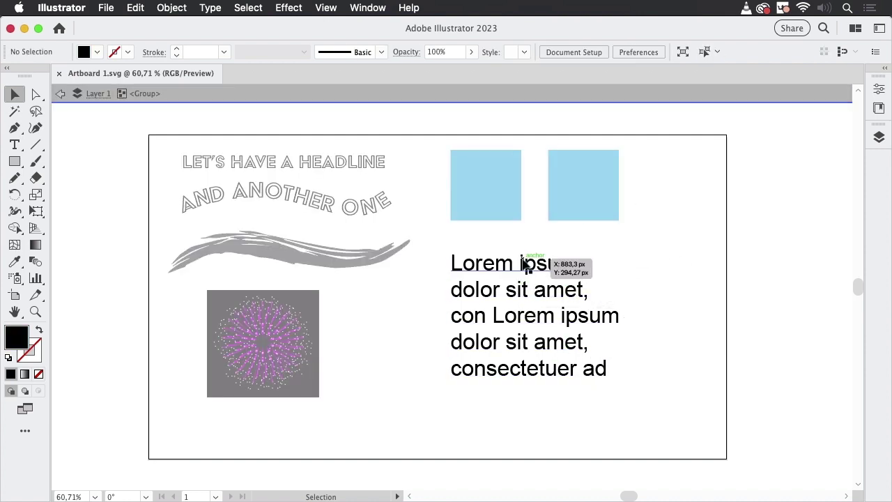
{"action": "left_click", "coordinate": [542, 266]}
{"action": "double_click", "coordinate": [542, 266]}
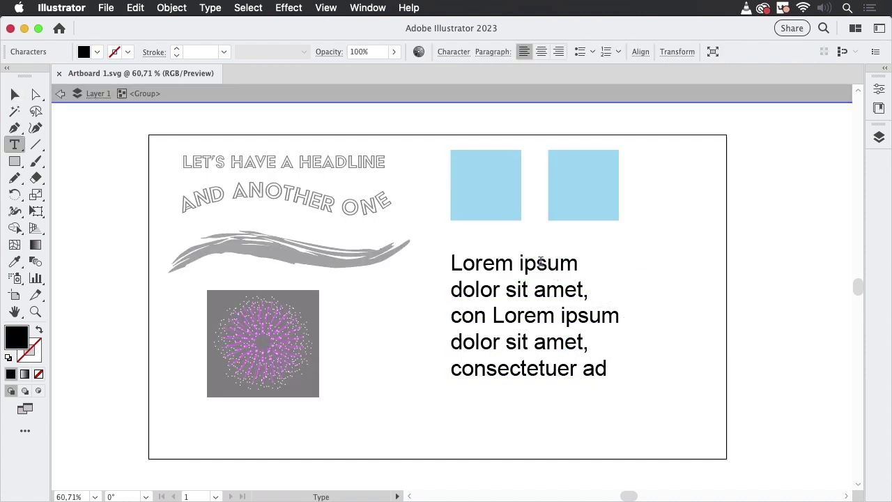
{"action": "left_click_drag", "start_coordinate": [523, 263], "coordinate": [547, 264]}
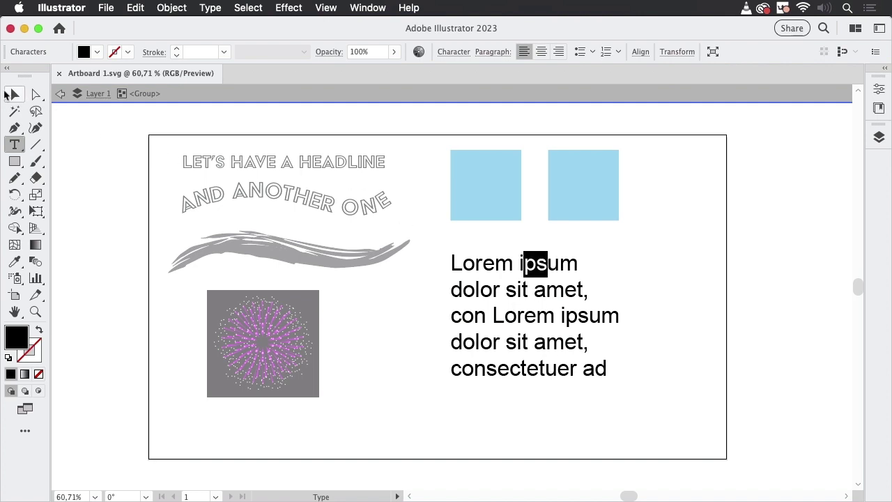
{"action": "key", "text": "Escape"}
{"action": "left_click", "coordinate": [385, 132]}
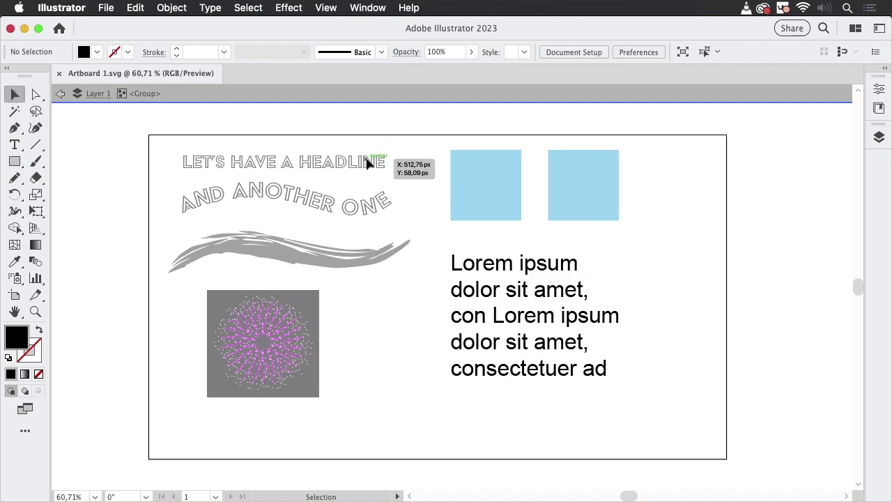
{"action": "double_click", "coordinate": [413, 135]}
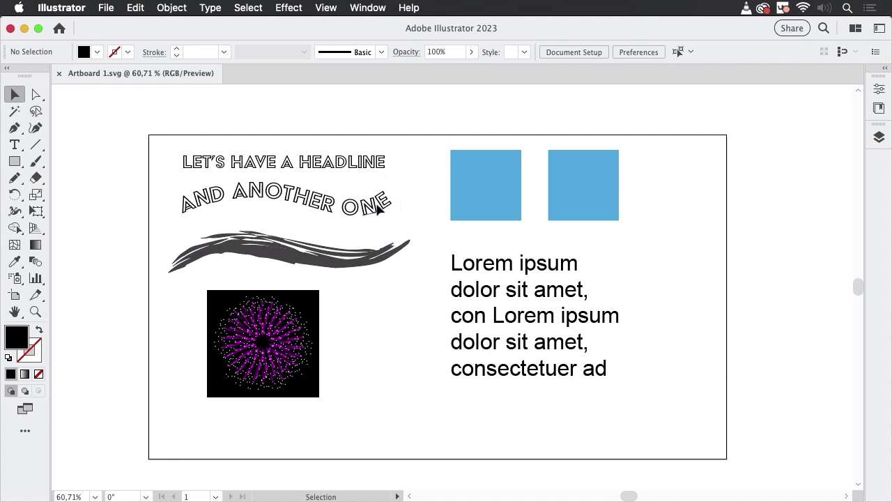
Test moving the curved headline and inspect the brush stroke, fireworks image and headline.
{"action": "left_click_drag", "start_coordinate": [376, 209], "coordinate": [237, 195]}
{"action": "left_click", "coordinate": [362, 257]}
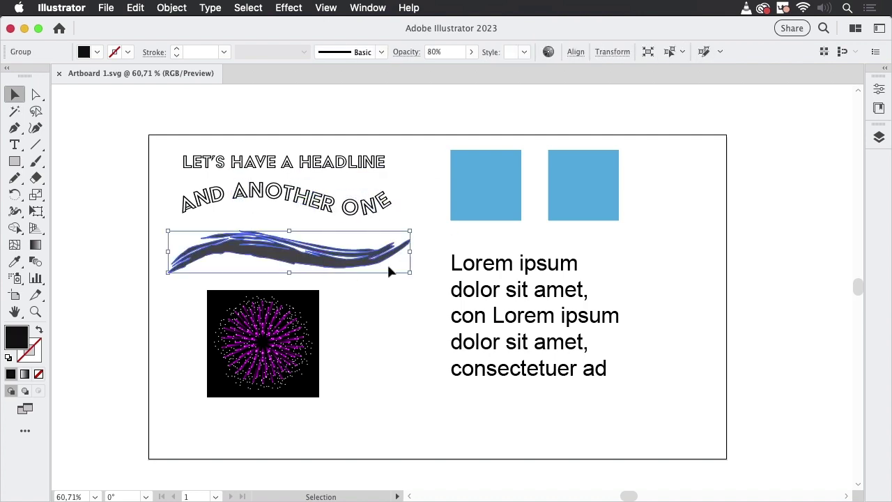
{"action": "left_click", "coordinate": [287, 349]}
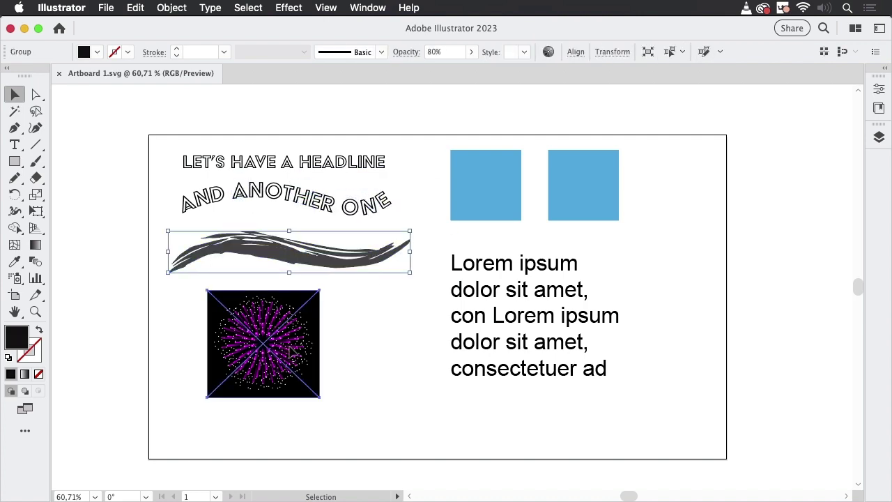
{"action": "left_click", "coordinate": [377, 167]}
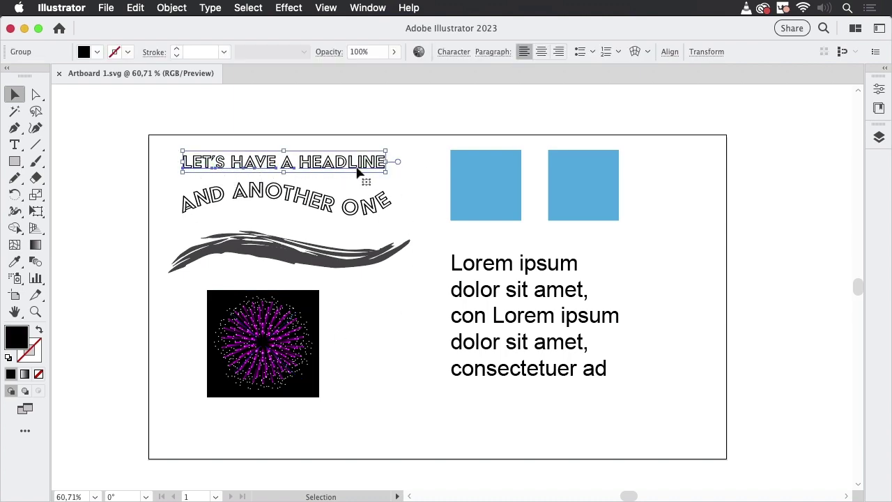
Zoom in on the headline lettering, then zoom out and pan back to the artboard.
{"action": "left_click", "coordinate": [237, 139]}
{"action": "left_click", "coordinate": [407, 167]}
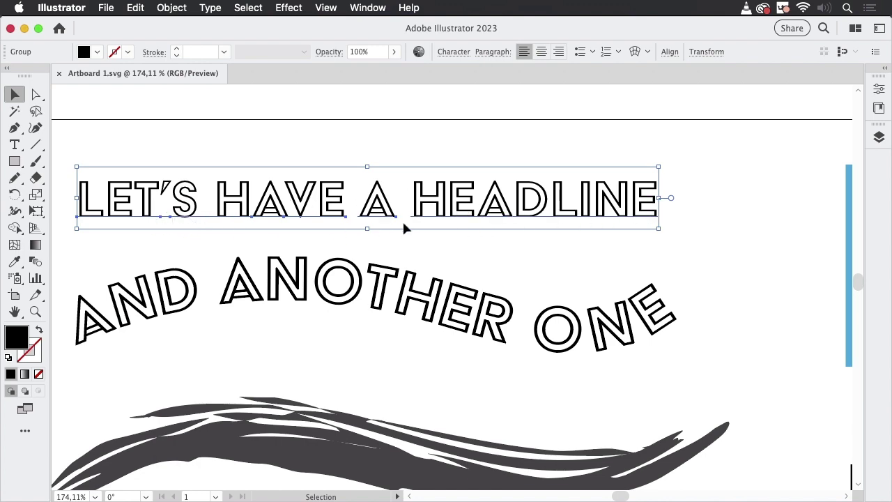
{"action": "left_click", "coordinate": [518, 146]}
{"action": "scroll", "coordinate": [680, 212], "scroll_direction": "down", "scroll_amount": 5}
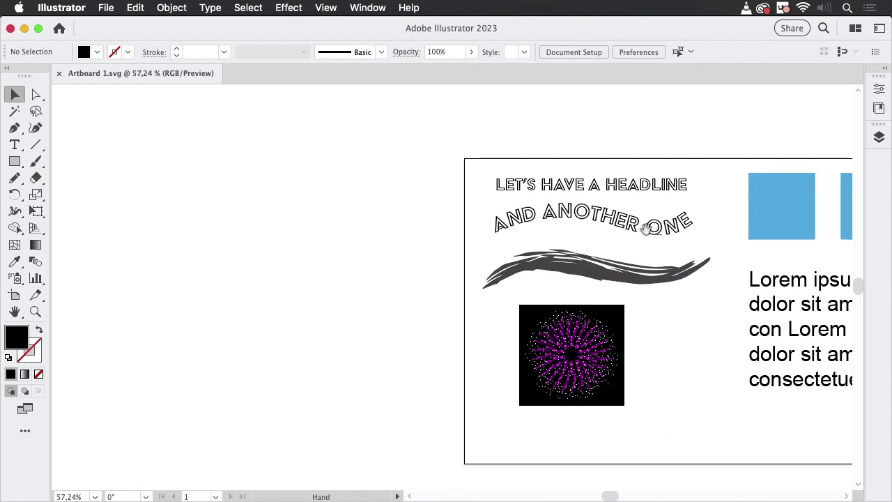
{"action": "left_click_drag", "start_coordinate": [679, 212], "coordinate": [390, 185]}
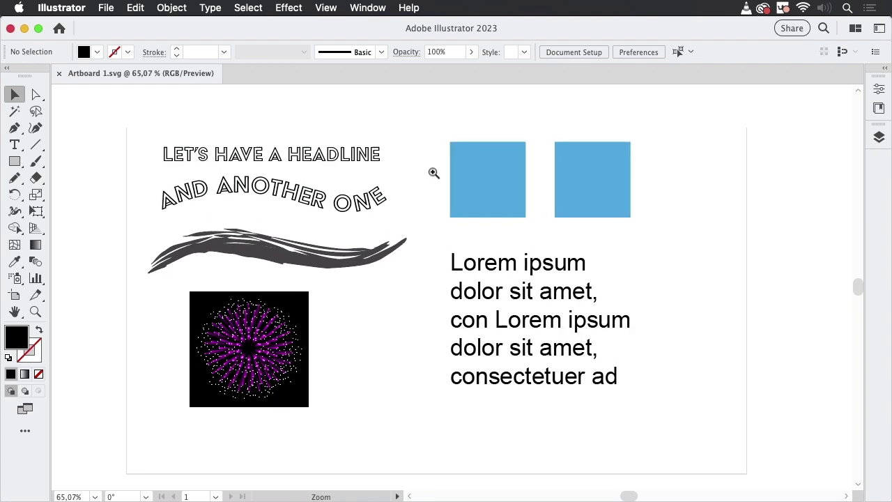
{"action": "scroll", "coordinate": [401, 178], "scroll_direction": "up", "scroll_amount": 3}
{"action": "left_click_drag", "start_coordinate": [395, 166], "coordinate": [400, 153]}
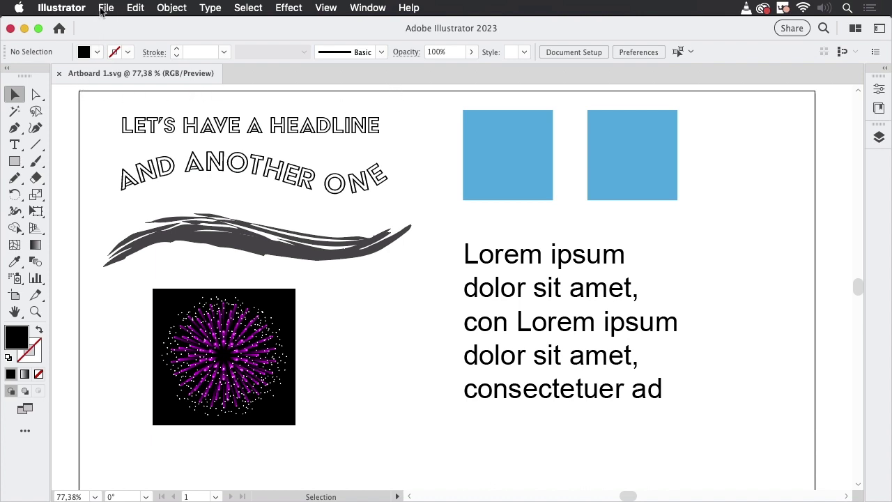
Close Artboard 1.svg and reopen the original Files.ai from the desktop.
{"action": "left_click", "coordinate": [59, 73]}
{"action": "left_click", "coordinate": [25, 28]}
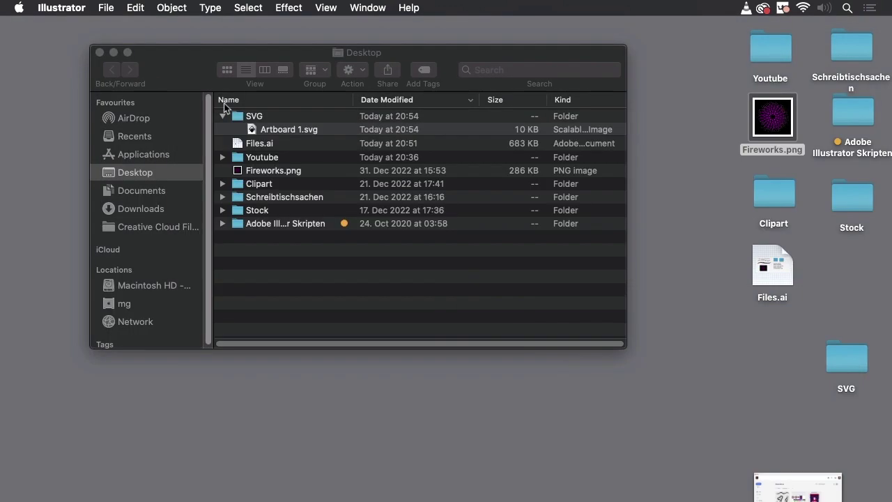
{"action": "double_click", "coordinate": [768, 266]}
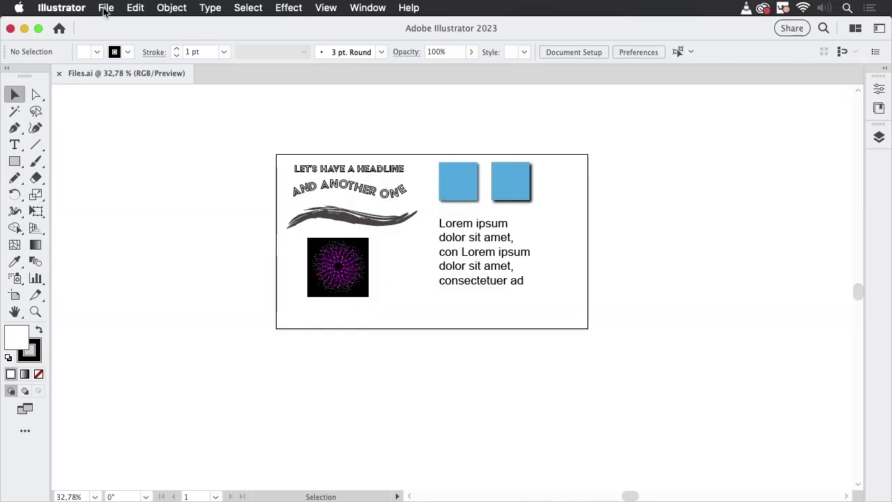
{"action": "left_click", "coordinate": [105, 9]}
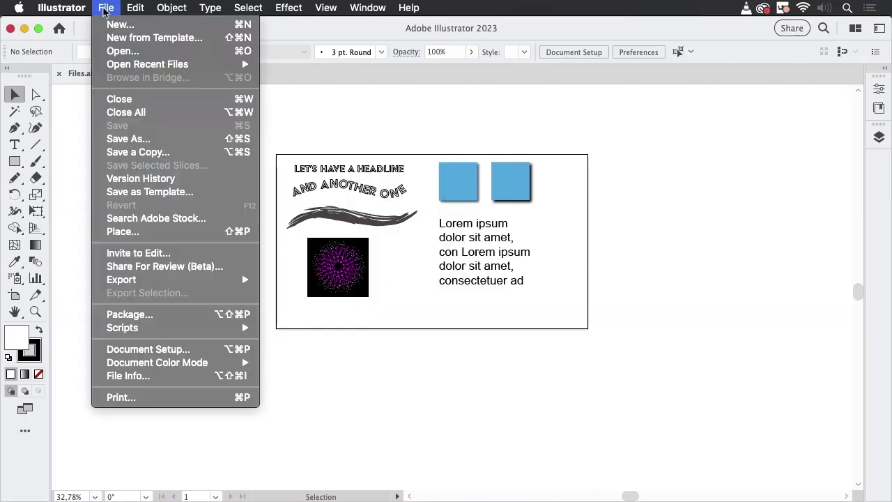
{"action": "mouse_move", "coordinate": [121, 280]}
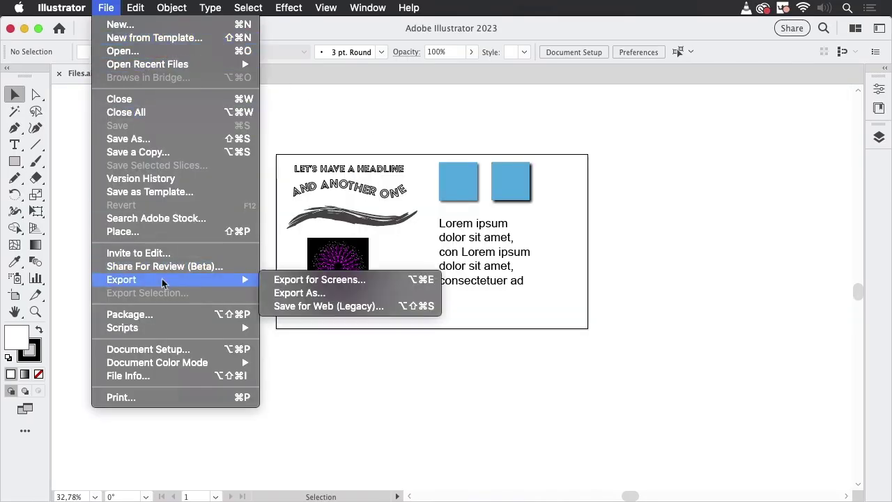
{"action": "left_click", "coordinate": [337, 281]}
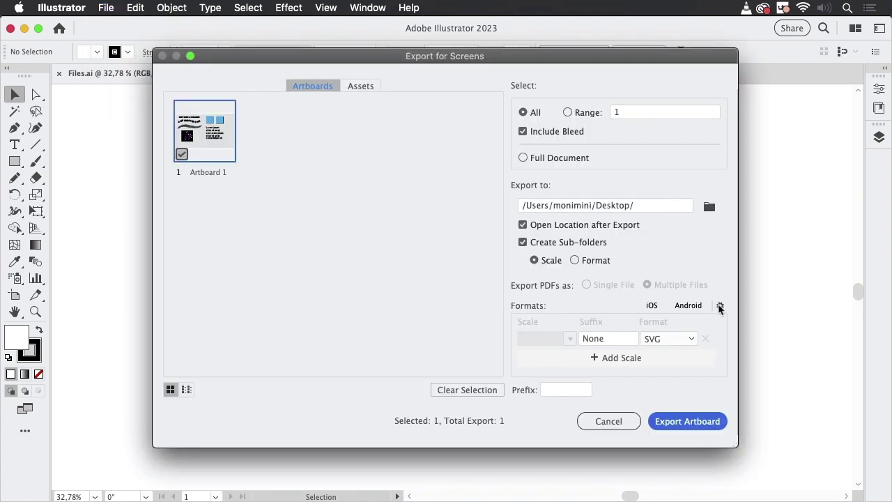
{"action": "left_click", "coordinate": [721, 305]}
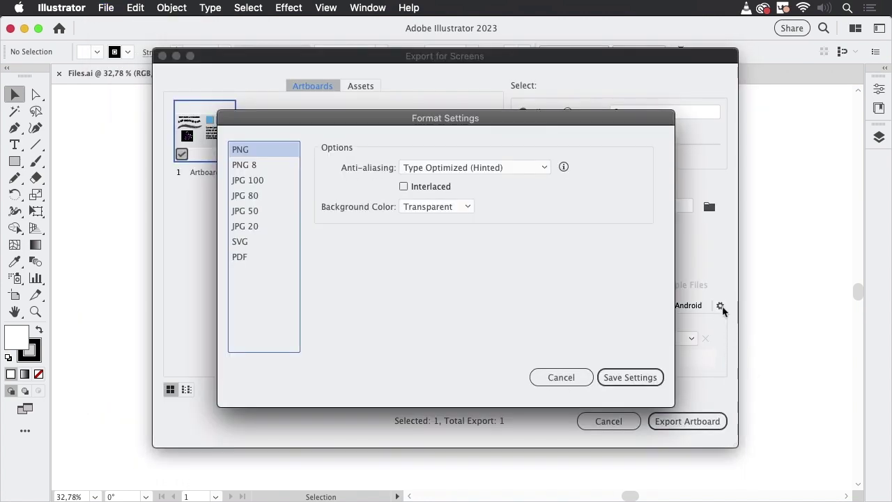
{"action": "left_click", "coordinate": [252, 244]}
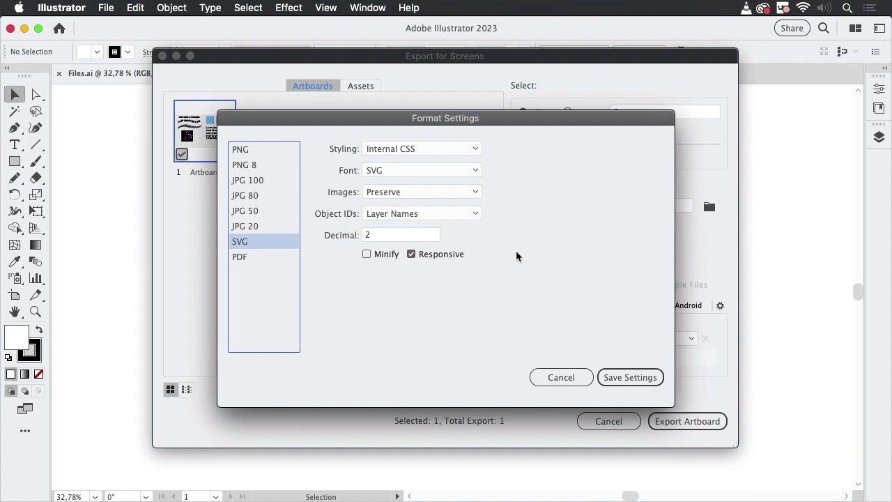
{"action": "left_click", "coordinate": [570, 377]}
{"action": "left_click", "coordinate": [613, 421]}
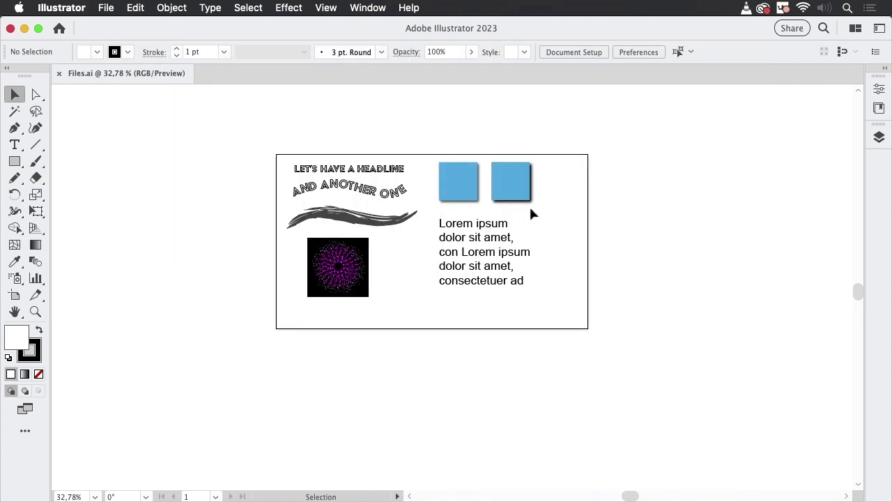
Save the artwork as Files.svg in SVG format, confirming the advanced SVG options.
{"action": "left_click_drag", "start_coordinate": [425, 212], "coordinate": [542, 195]}
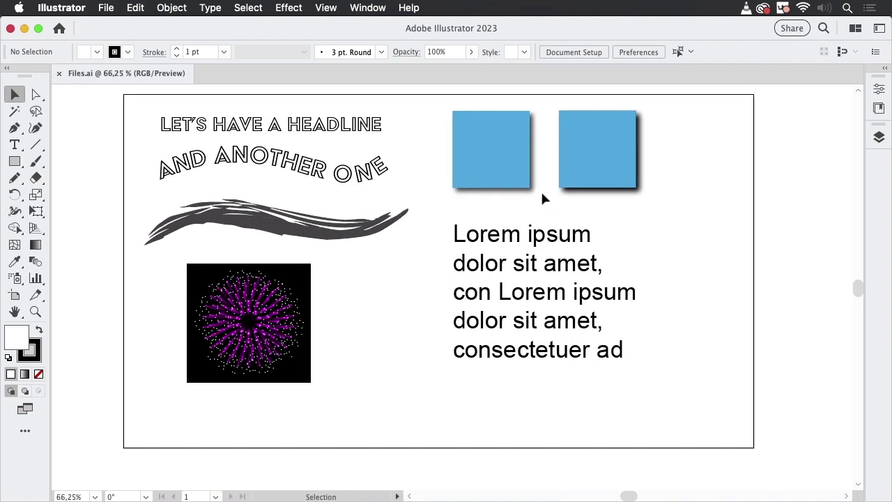
{"action": "left_click", "coordinate": [106, 8]}
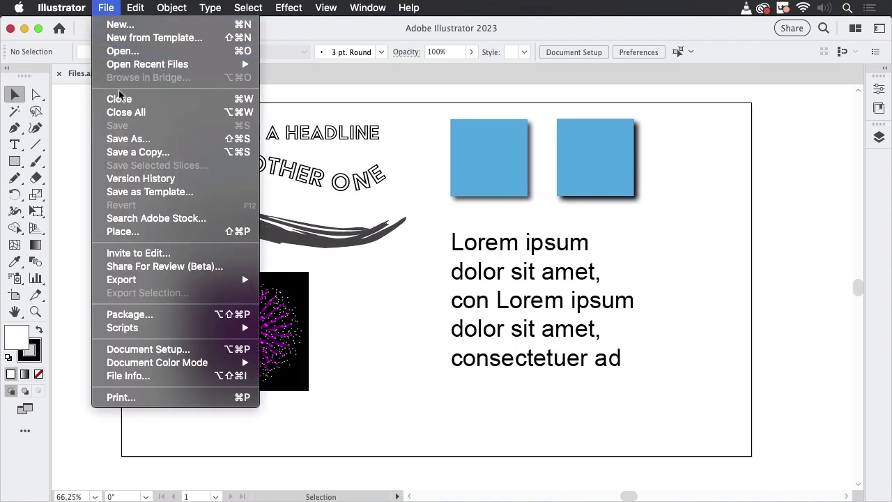
{"action": "left_click", "coordinate": [137, 139]}
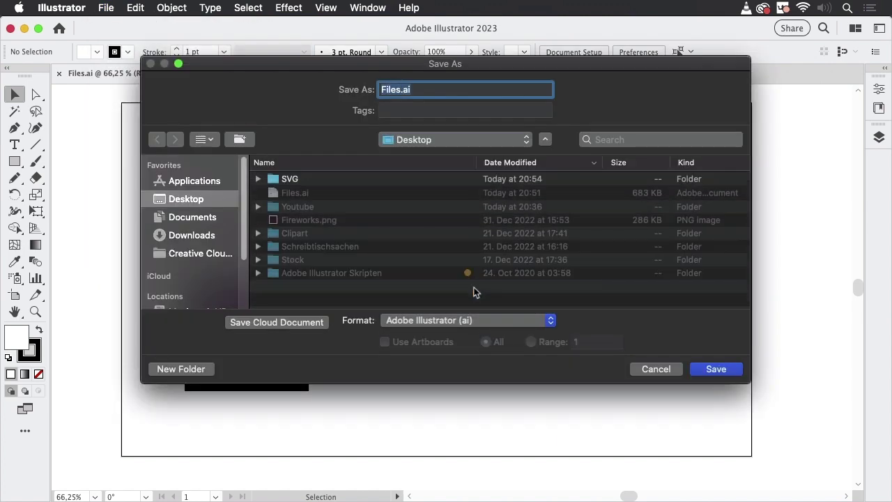
{"action": "left_click", "coordinate": [478, 321]}
{"action": "left_click", "coordinate": [467, 384]}
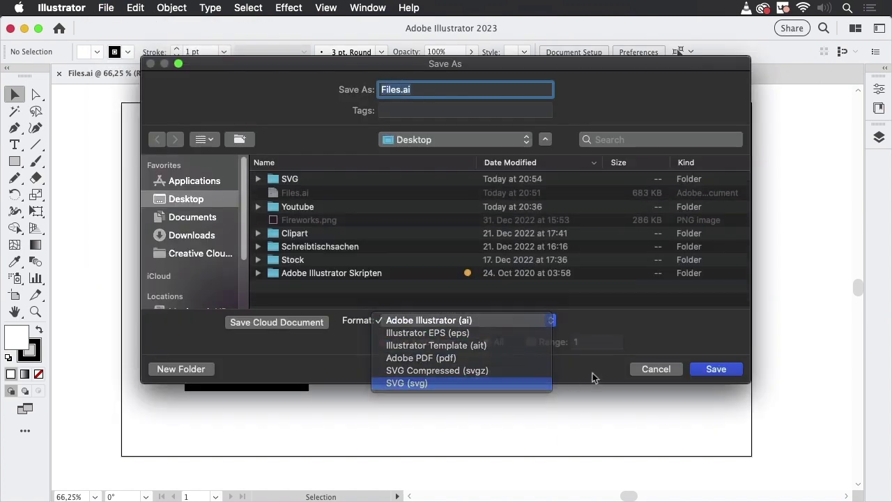
{"action": "left_click", "coordinate": [726, 376]}
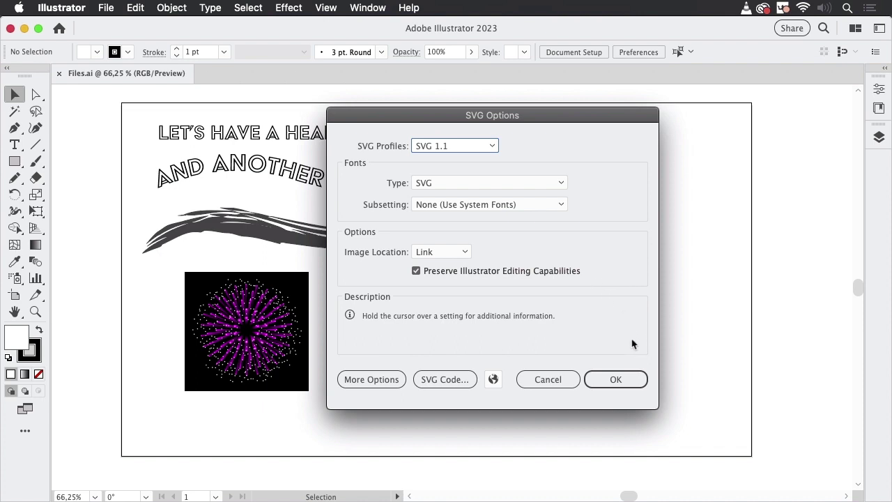
{"action": "left_click", "coordinate": [370, 381]}
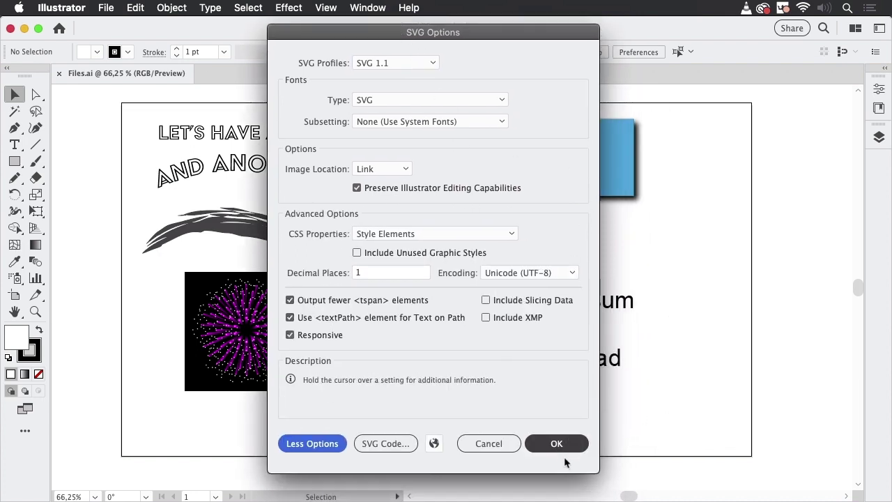
{"action": "left_click", "coordinate": [570, 449]}
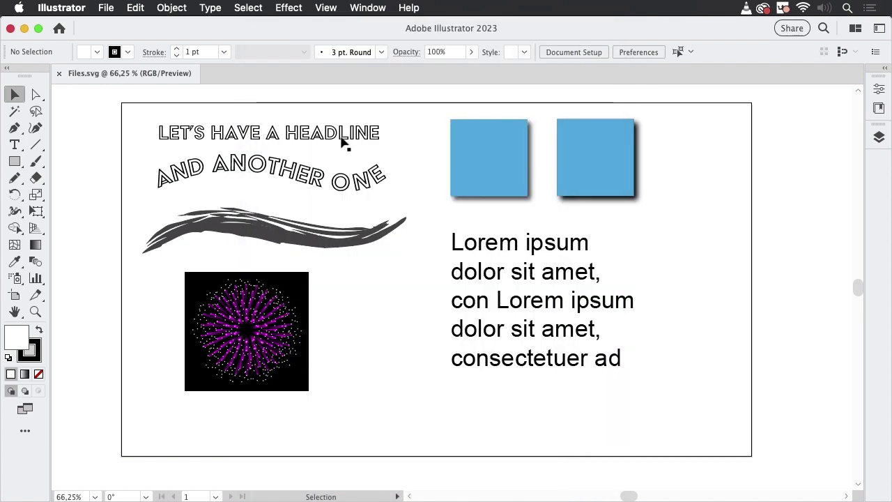
Close Files.svg and check its 304 KB size with Get Info in Finder.
{"action": "left_click", "coordinate": [59, 73]}
{"action": "left_click", "coordinate": [24, 29]}
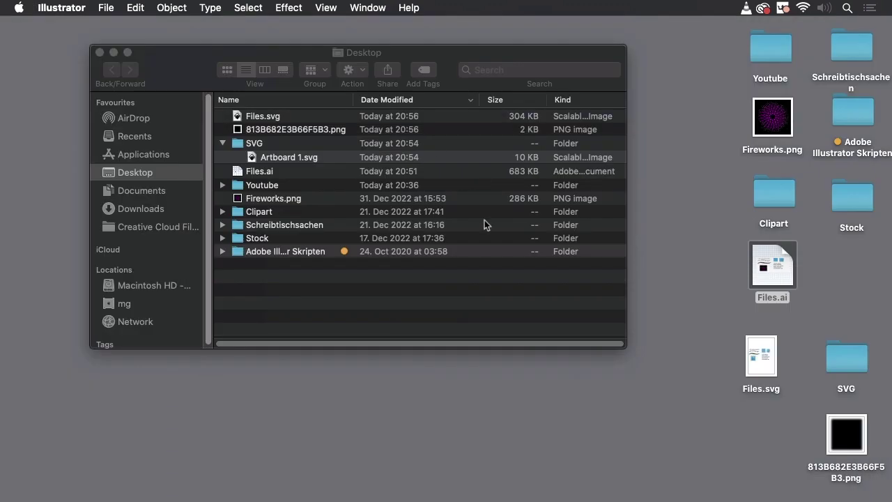
{"action": "left_click", "coordinate": [705, 435]}
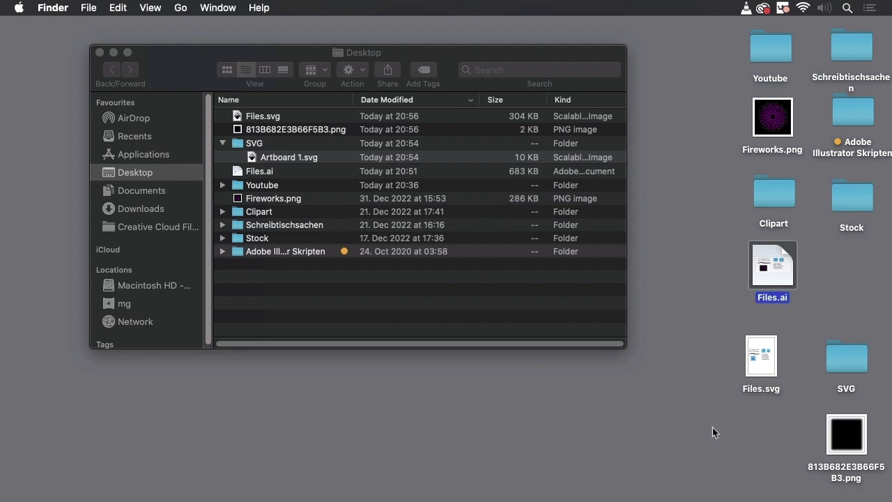
{"action": "left_click", "coordinate": [469, 159]}
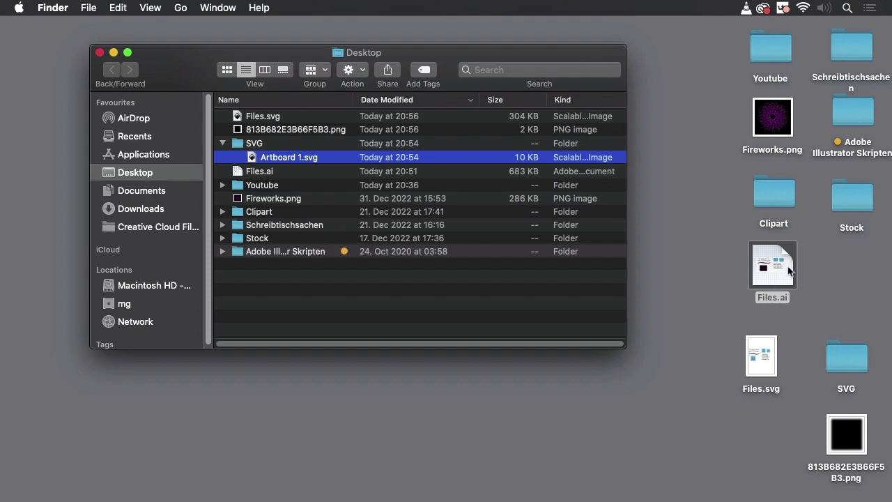
{"action": "left_click", "coordinate": [771, 358]}
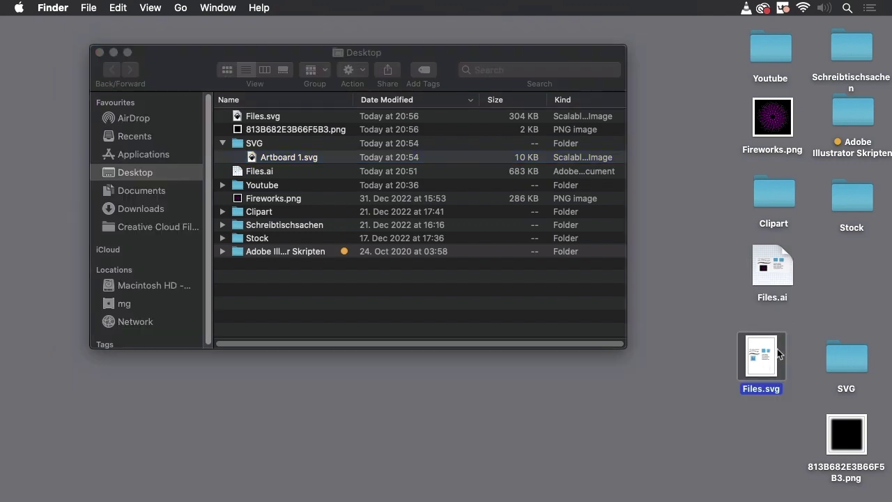
{"action": "key", "text": "super+i"}
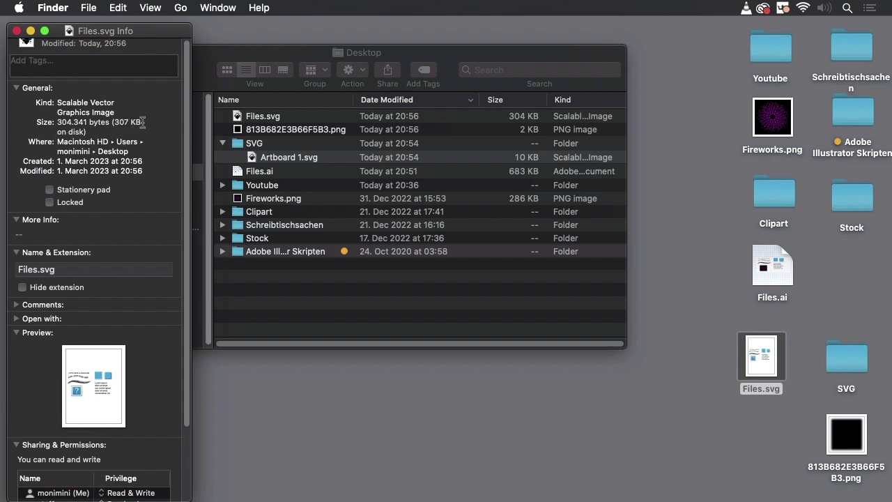
{"action": "left_click", "coordinate": [16, 31]}
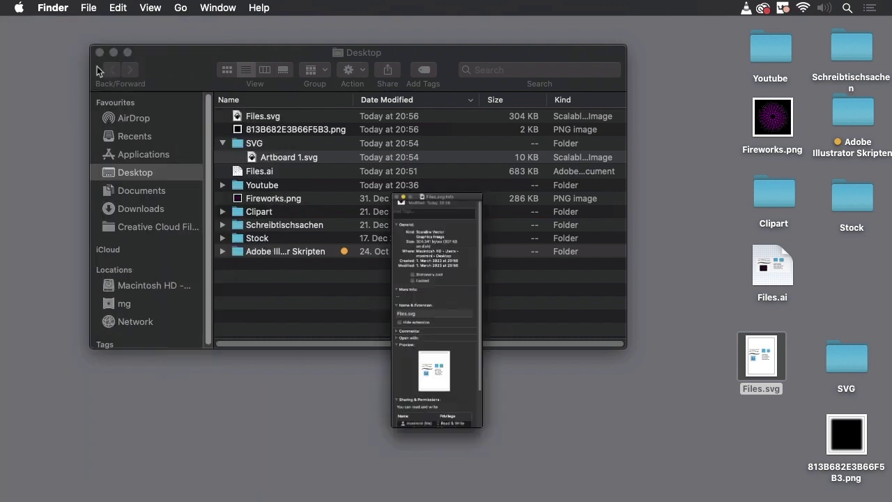
Place the 813B682E3B66F5B3.png icon below Files.svg and preview the black image.
{"action": "left_click", "coordinate": [611, 376]}
{"action": "left_click_drag", "start_coordinate": [762, 375], "coordinate": [768, 366]}
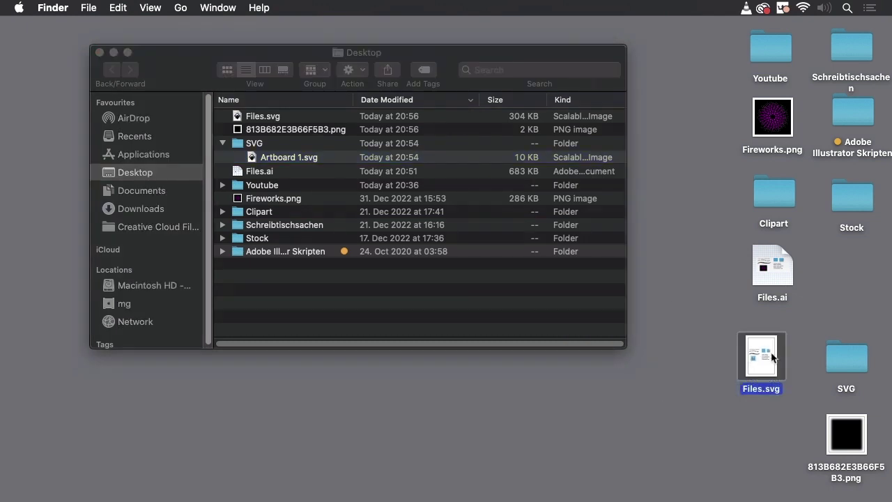
{"action": "left_click", "coordinate": [731, 398]}
{"action": "left_click_drag", "start_coordinate": [854, 439], "coordinate": [774, 424]}
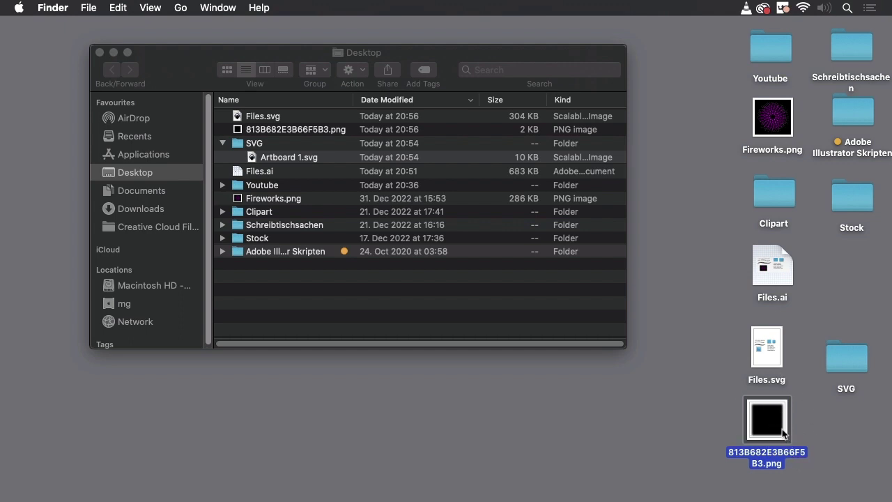
{"action": "key", "text": "space"}
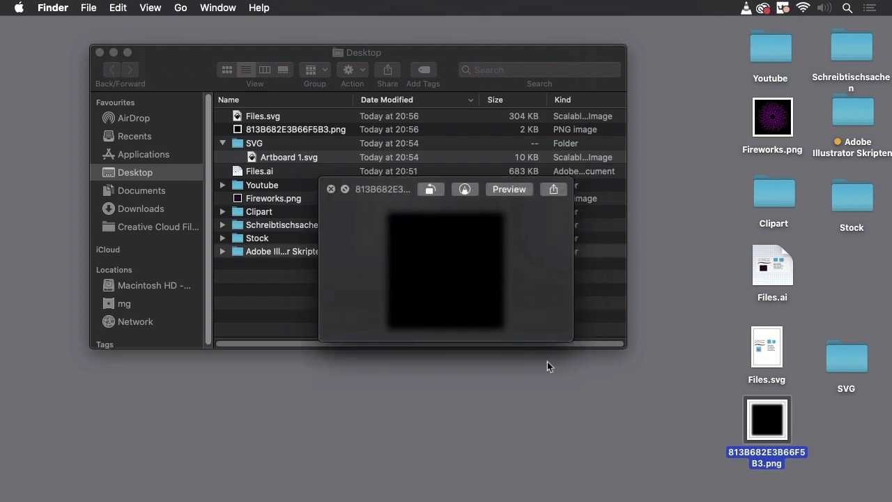
{"action": "key", "text": "space"}
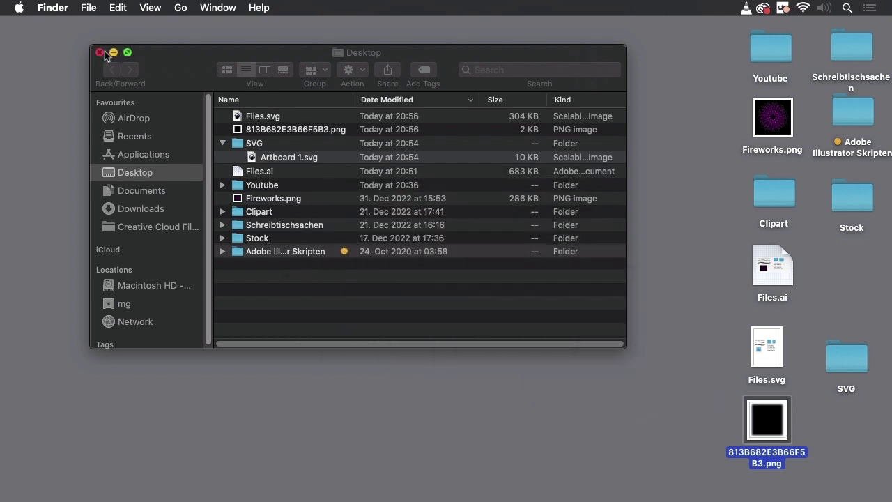
{"action": "left_click", "coordinate": [100, 52]}
{"action": "left_click", "coordinate": [716, 350]}
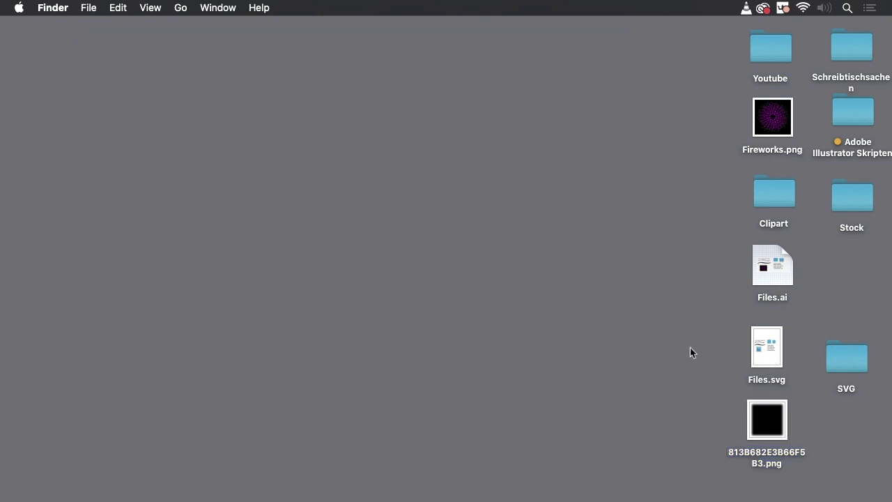
{"action": "left_click", "coordinate": [772, 355]}
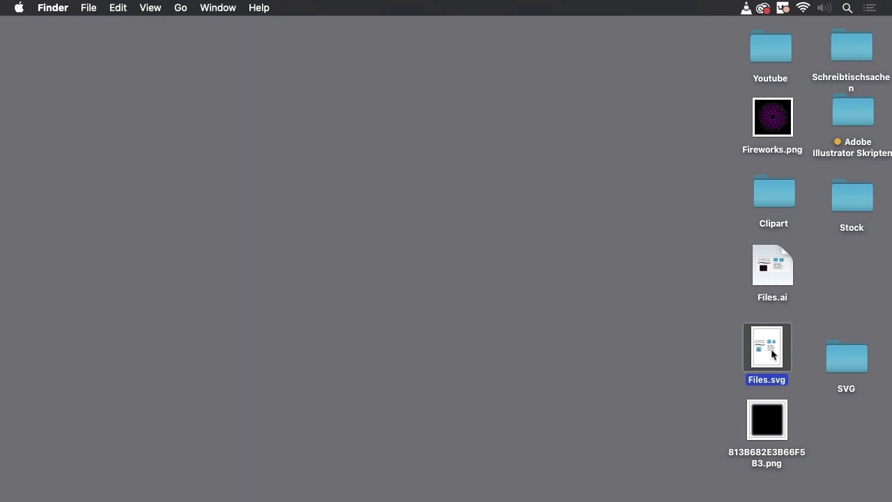
{"action": "left_click", "coordinate": [699, 381]}
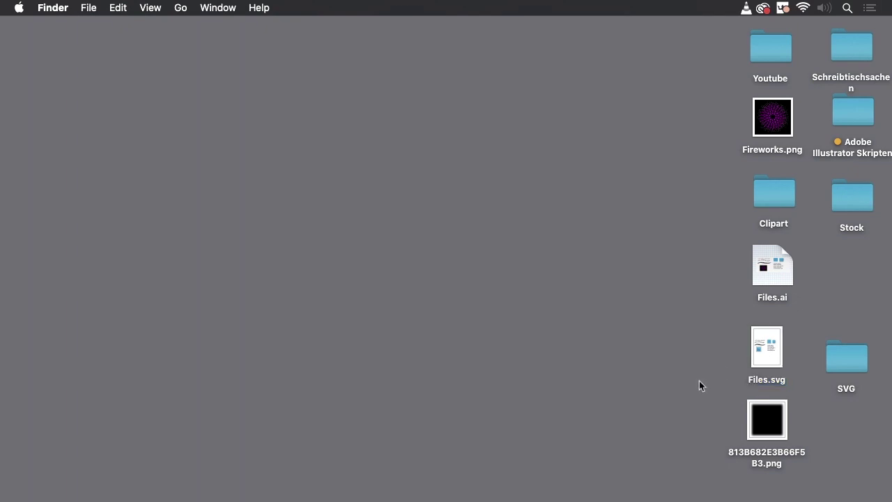
{"action": "double_click", "coordinate": [768, 349]}
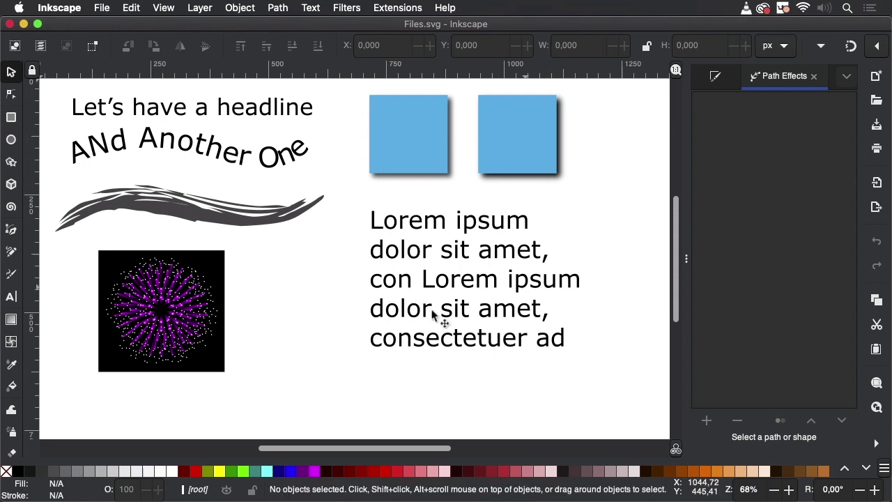
{"action": "left_click", "coordinate": [195, 356]}
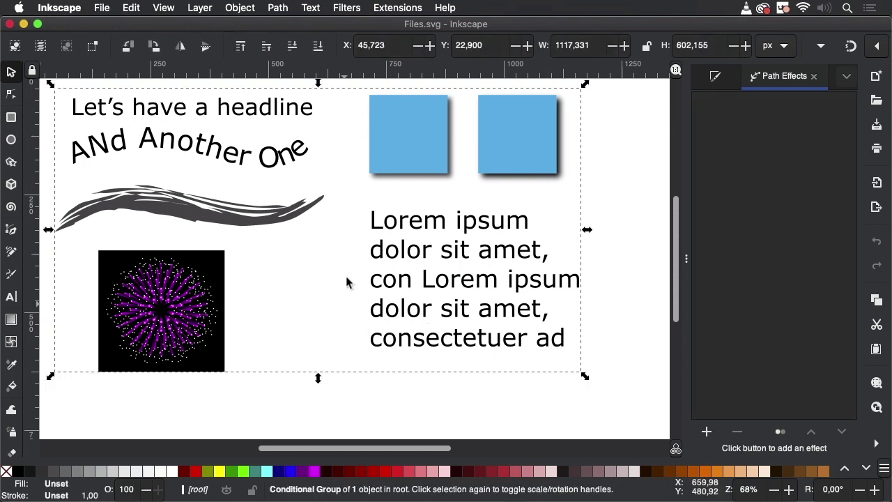
{"action": "left_click_drag", "start_coordinate": [609, 167], "coordinate": [626, 197]}
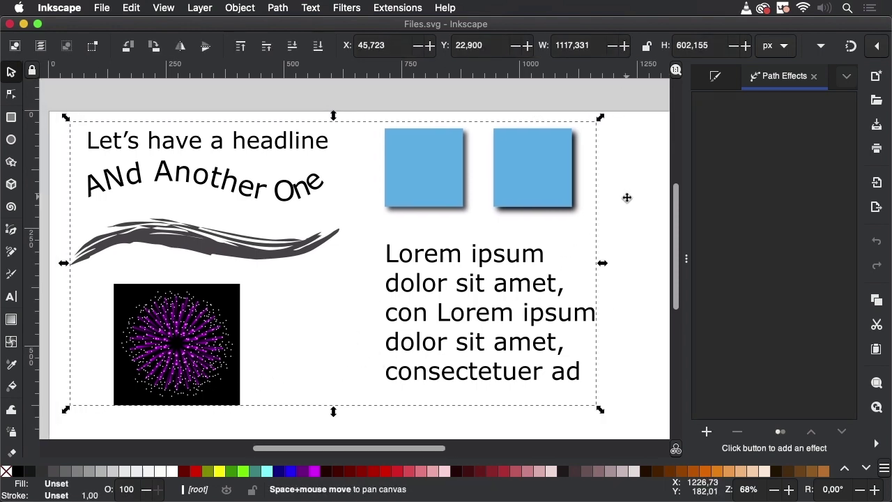
{"action": "left_click", "coordinate": [420, 102]}
{"action": "key", "text": "space"}
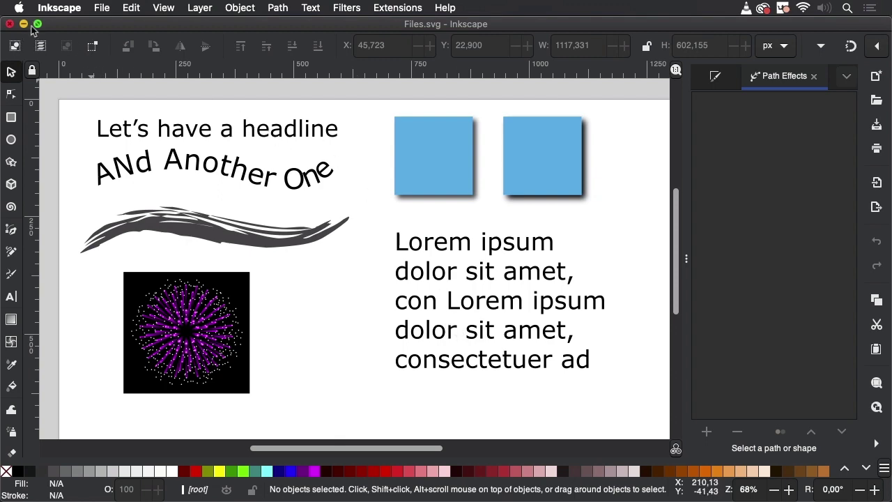
{"action": "key", "text": "ctrl+n"}
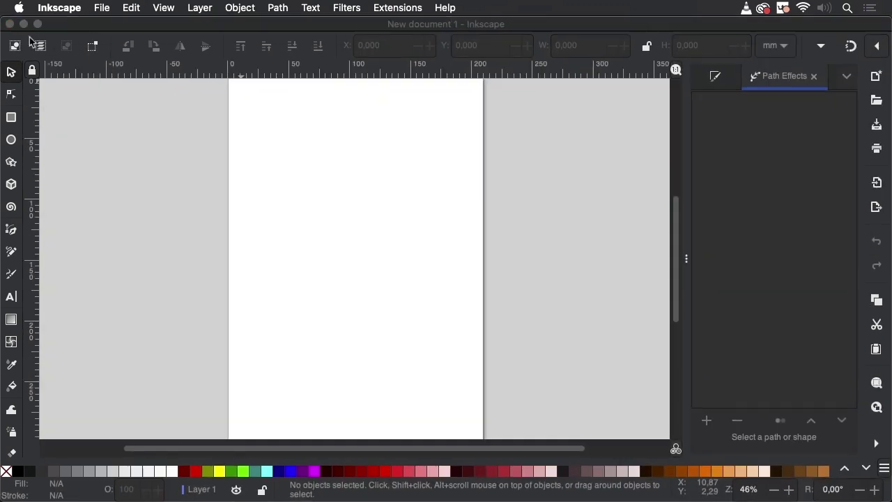
{"action": "left_click", "coordinate": [23, 24]}
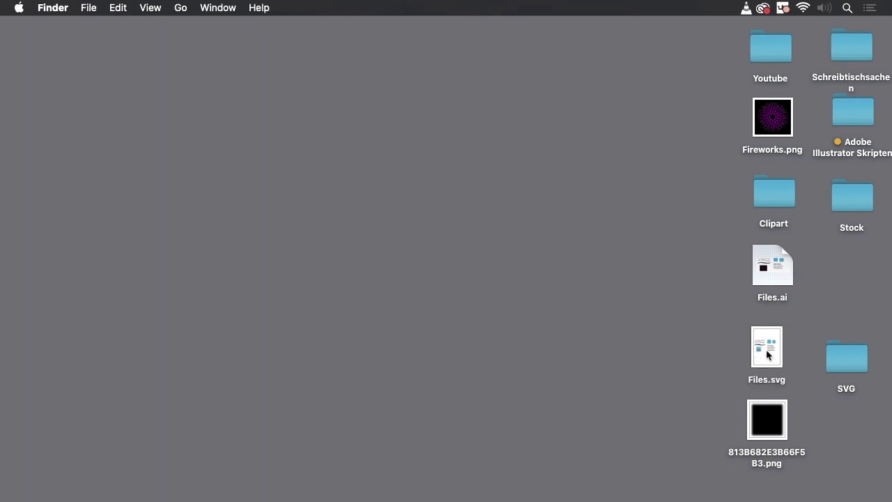
{"action": "left_click_drag", "start_coordinate": [769, 357], "coordinate": [344, 491]}
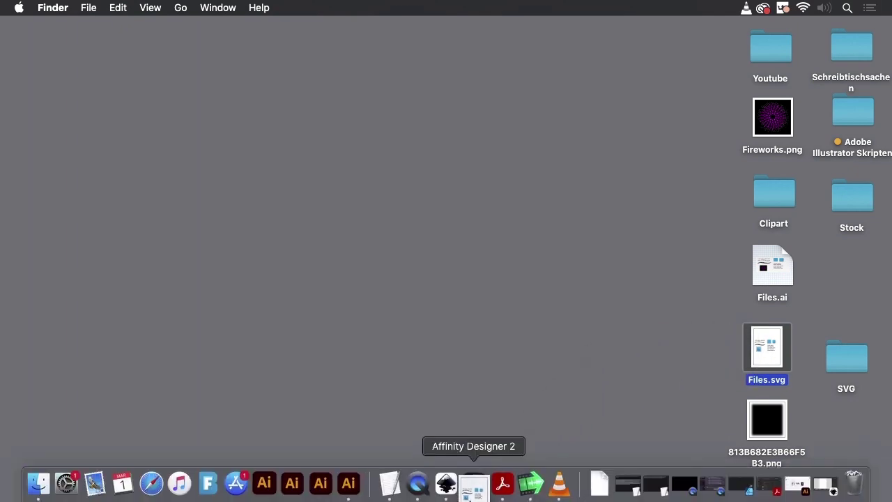
{"action": "left_click_drag", "start_coordinate": [345, 492], "coordinate": [344, 492]}
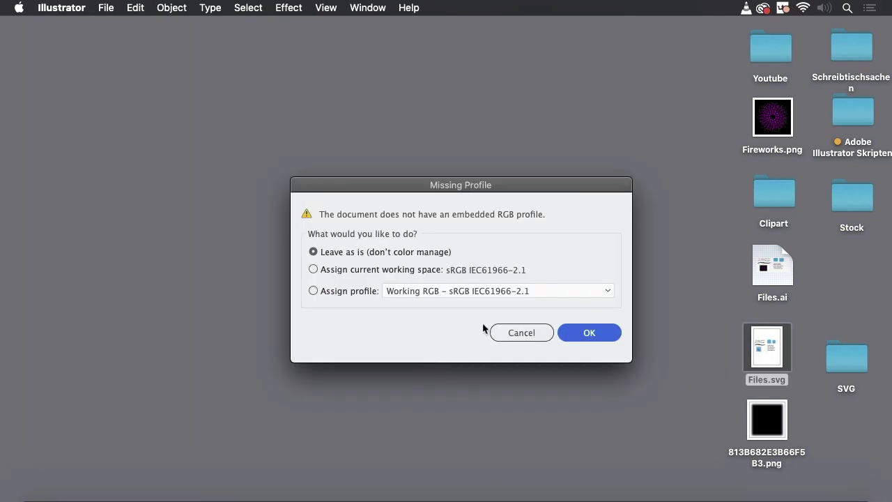
{"action": "left_click", "coordinate": [599, 333]}
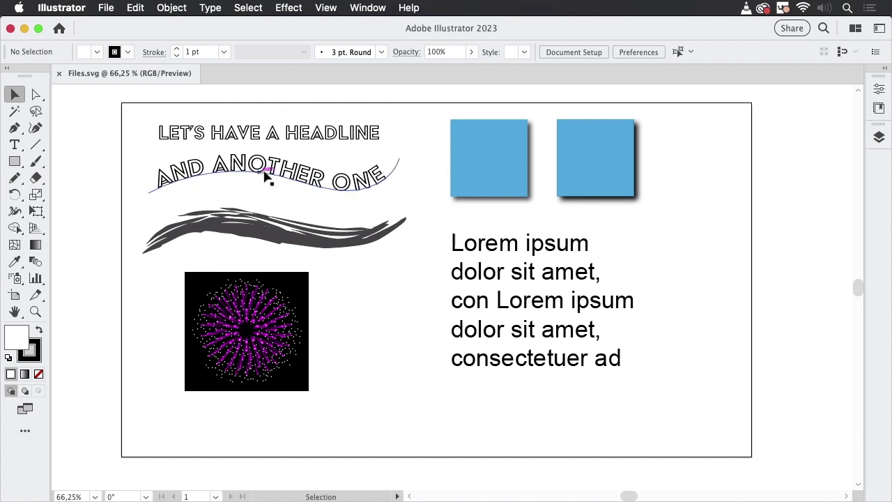
{"action": "left_click", "coordinate": [315, 180]}
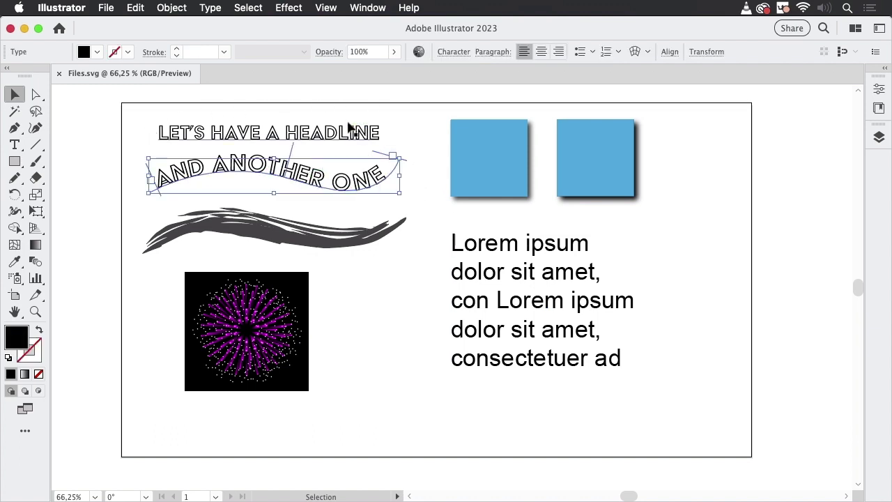
{"action": "left_click", "coordinate": [347, 130]}
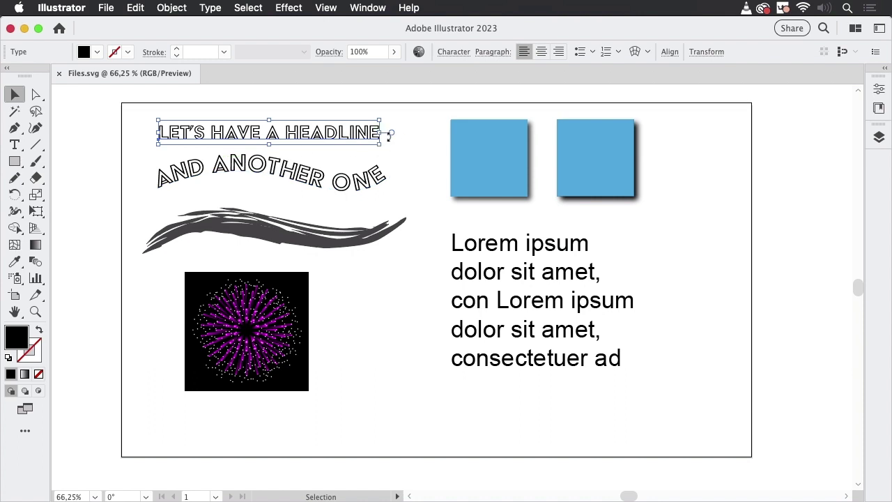
{"action": "left_click", "coordinate": [519, 276]}
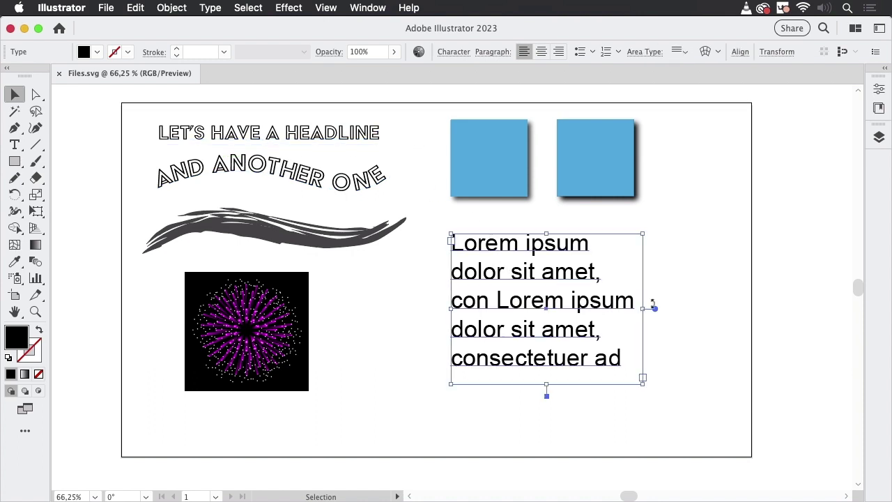
{"action": "left_click", "coordinate": [610, 193]}
{"action": "left_click", "coordinate": [498, 180]}
{"action": "left_click", "coordinate": [279, 239]}
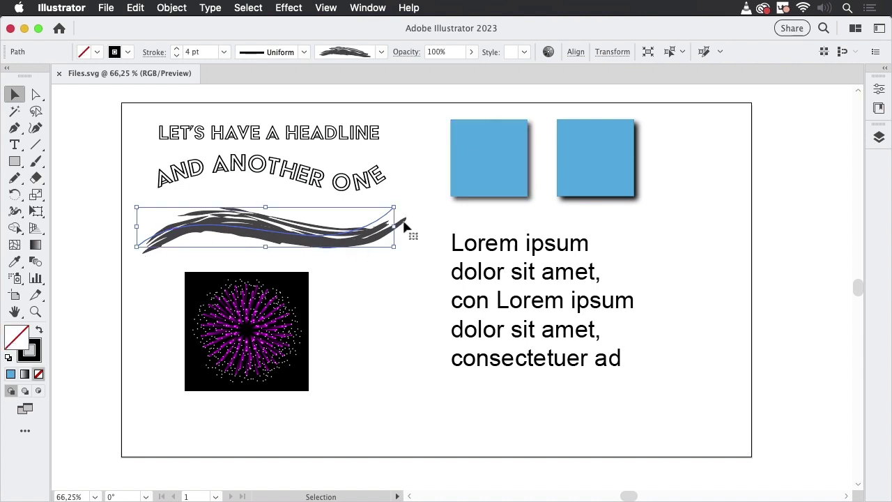
{"action": "left_click", "coordinate": [284, 318]}
{"action": "left_click", "coordinate": [387, 312]}
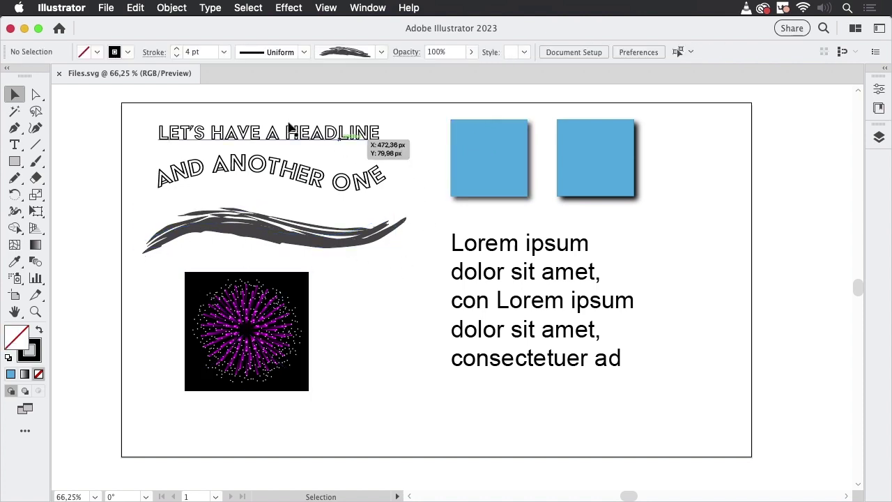
{"action": "left_click", "coordinate": [59, 73]}
Reopen Files.svg in Inkscape and ungroup the drawing's outer group.
{"action": "key", "text": "super+h"}
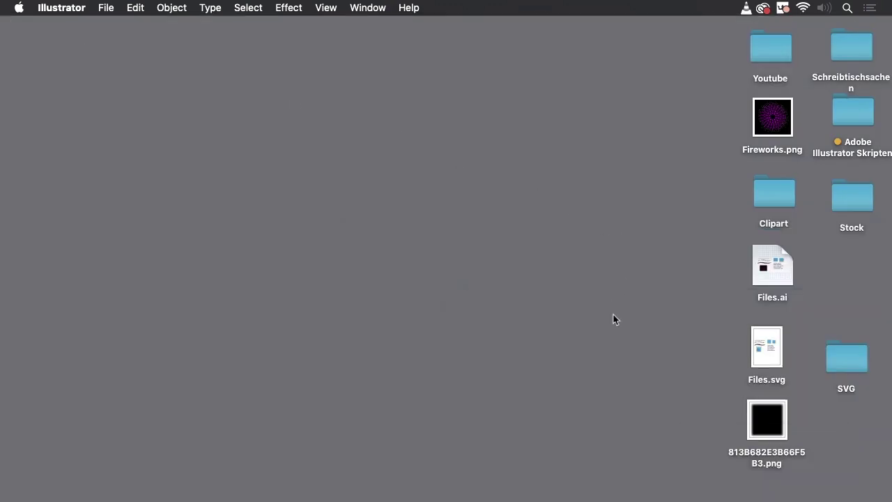
{"action": "left_click_drag", "start_coordinate": [762, 356], "coordinate": [764, 356]}
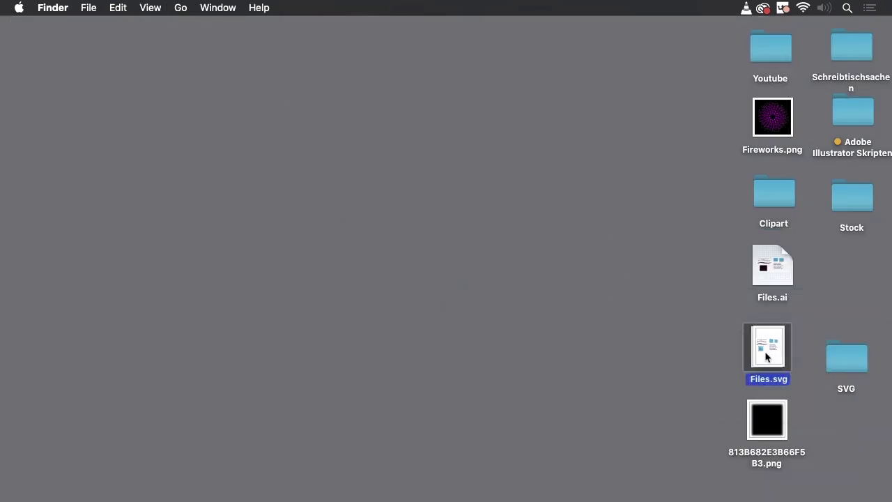
{"action": "double_click", "coordinate": [775, 353]}
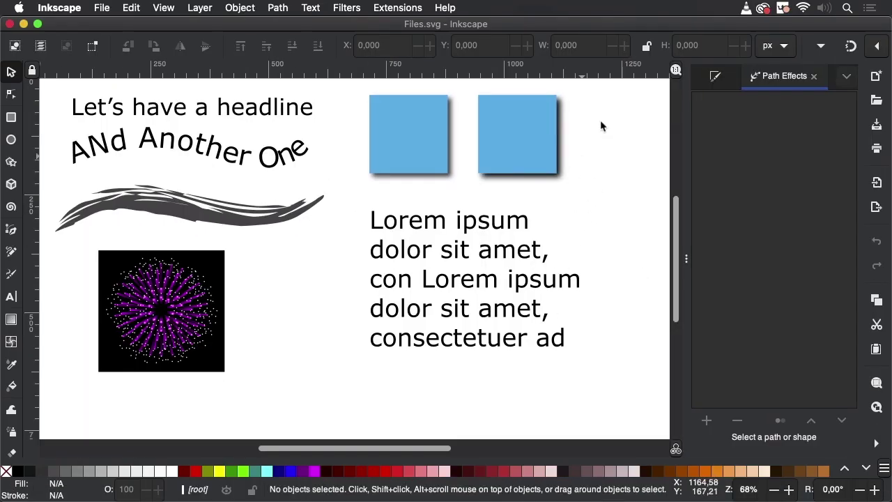
{"action": "left_click", "coordinate": [510, 149]}
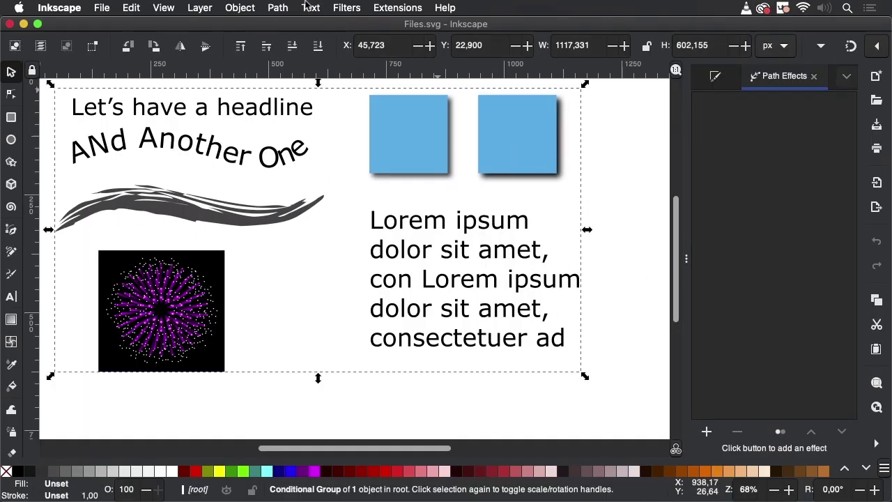
{"action": "left_click", "coordinate": [242, 9]}
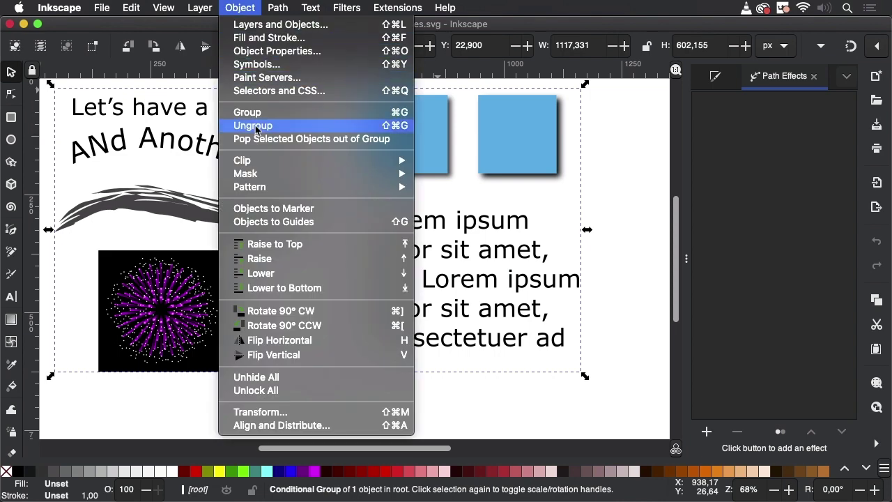
{"action": "left_click", "coordinate": [254, 125]}
{"action": "left_click", "coordinate": [610, 195]}
Open the Layers and Objects panel with the nine-object group selected.
{"action": "left_click", "coordinate": [514, 142]}
{"action": "left_click", "coordinate": [247, 9]}
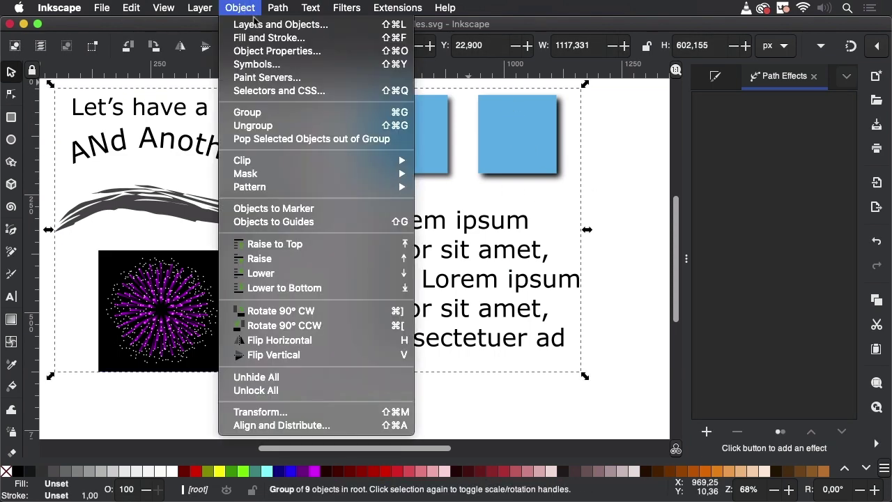
{"action": "left_click", "coordinate": [257, 25]}
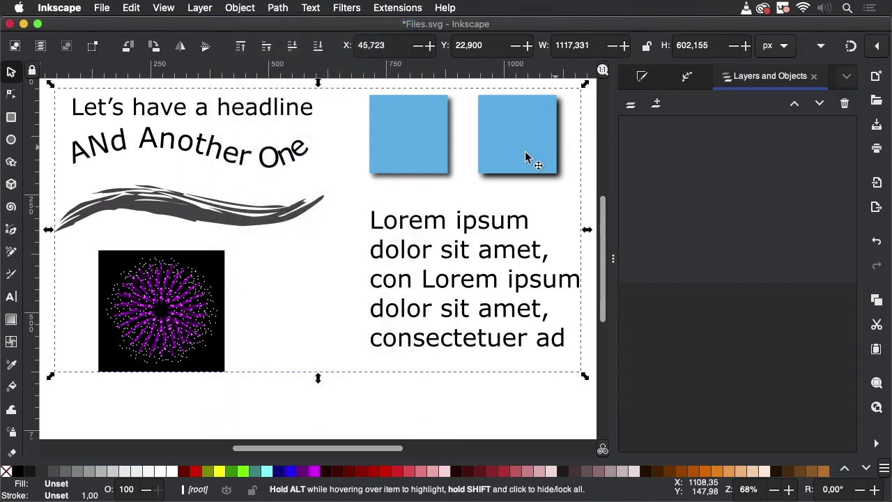
{"action": "left_click", "coordinate": [589, 168]}
{"action": "left_click", "coordinate": [533, 163]}
{"action": "left_click", "coordinate": [686, 78]}
{"action": "left_click", "coordinate": [784, 78]}
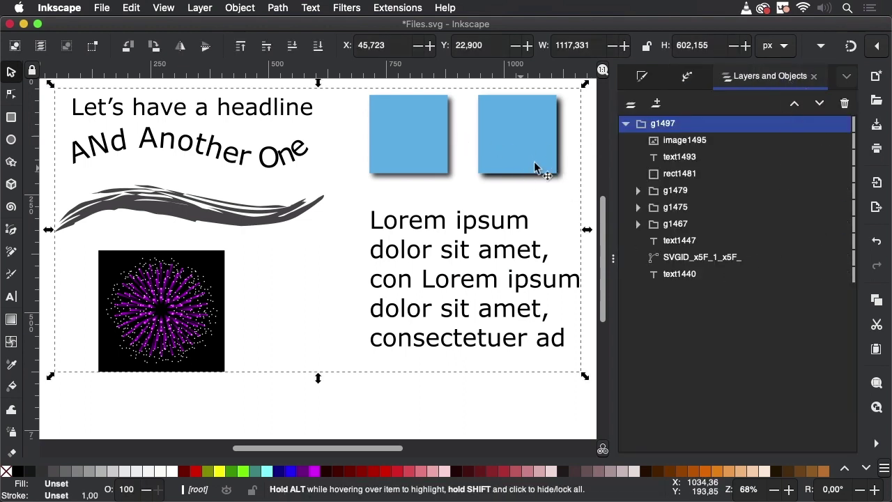
Expand groups g1479, g1475 and g1467, then ungroup outer group g1497.
{"action": "left_click", "coordinate": [638, 192]}
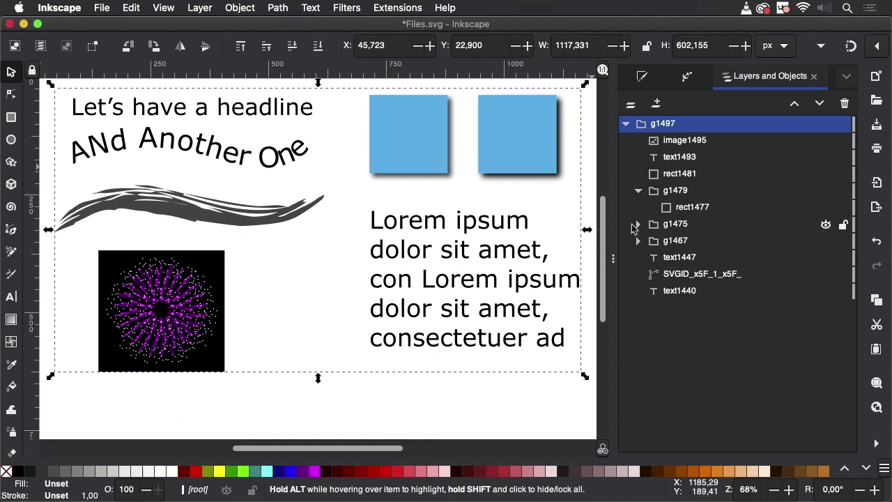
{"action": "left_click", "coordinate": [638, 224]}
{"action": "left_click", "coordinate": [638, 274]}
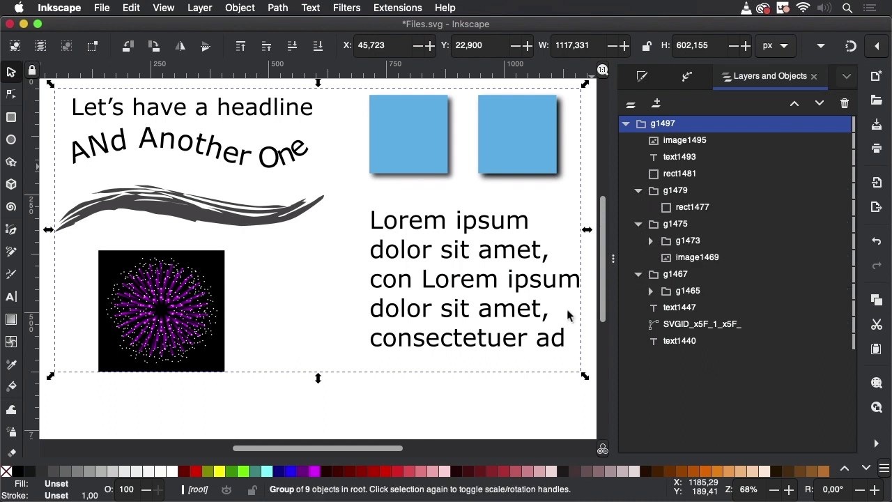
{"action": "left_click", "coordinate": [240, 8]}
{"action": "left_click", "coordinate": [258, 124]}
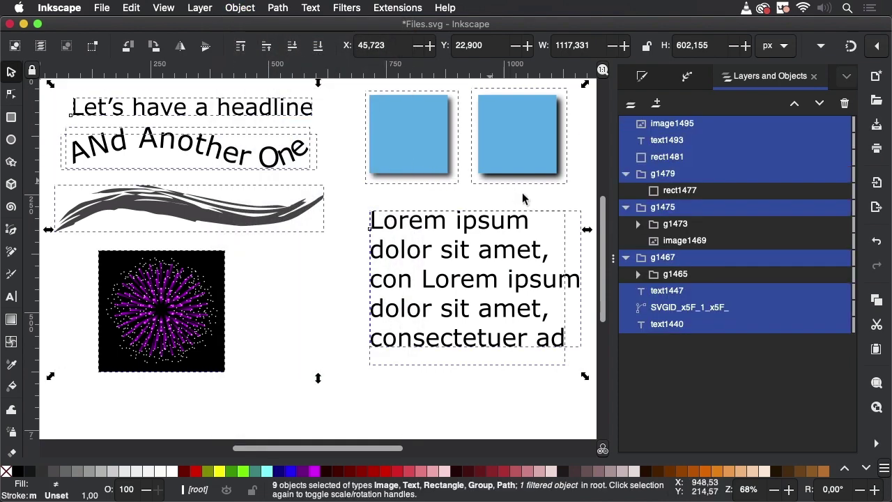
{"action": "left_click", "coordinate": [514, 383]}
Select rect1477 in the right square's group and toggle its visibility off and on.
{"action": "left_click", "coordinate": [527, 159]}
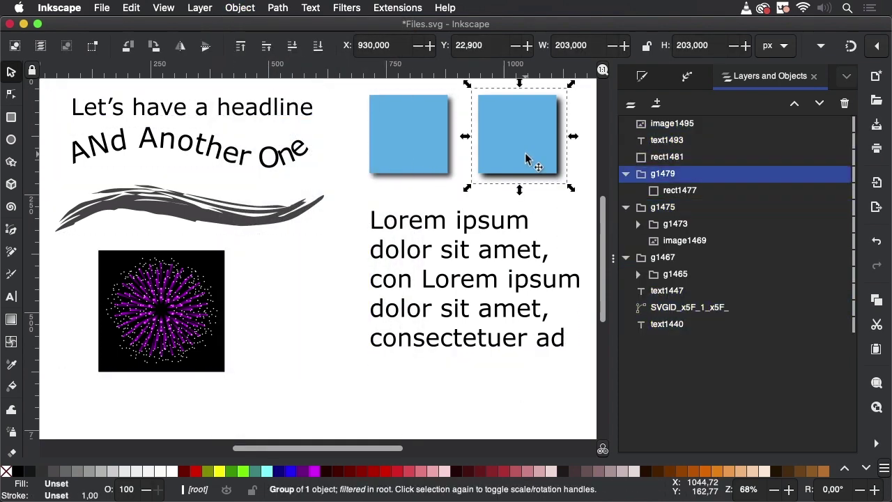
{"action": "mouse_move", "coordinate": [731, 190]}
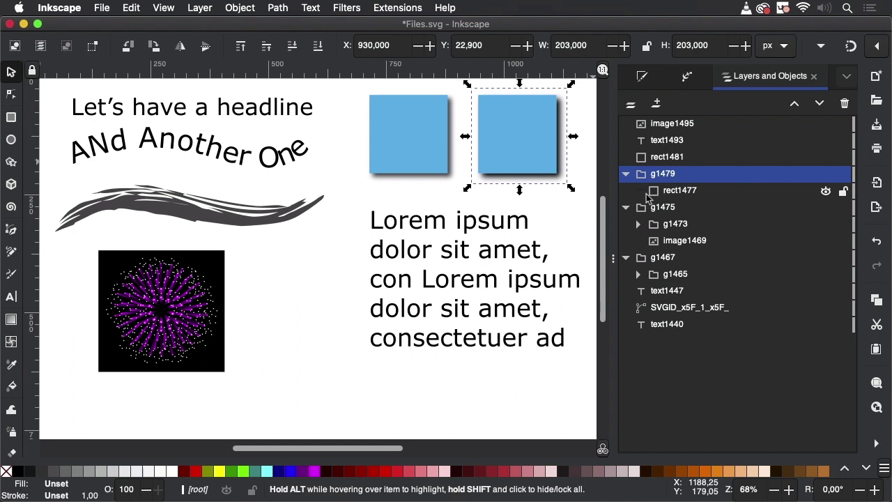
{"action": "left_click", "coordinate": [717, 193]}
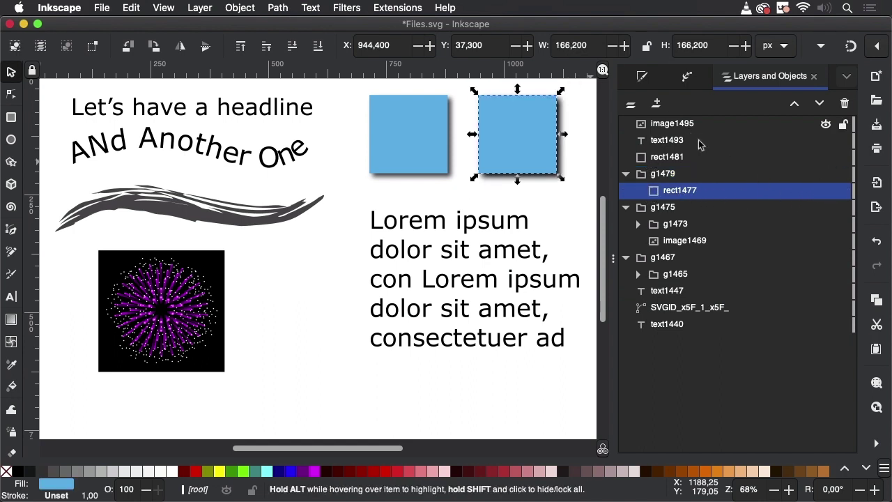
{"action": "left_click", "coordinate": [825, 193]}
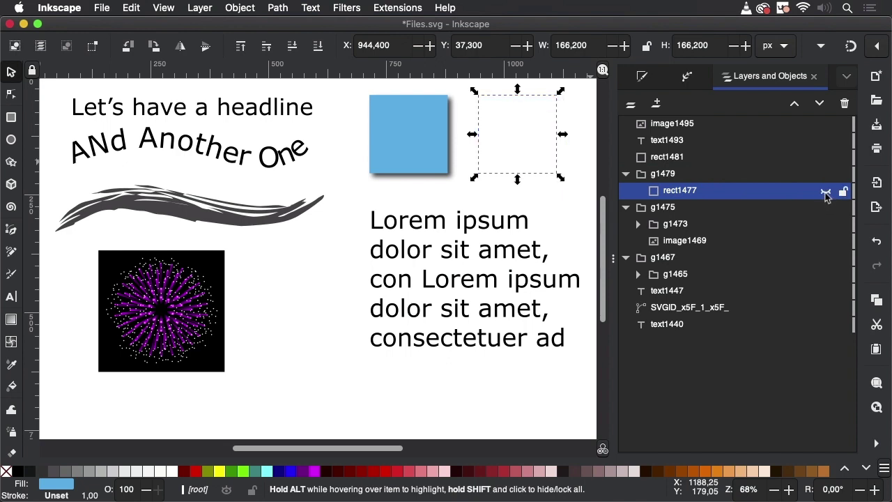
{"action": "left_click", "coordinate": [825, 192]}
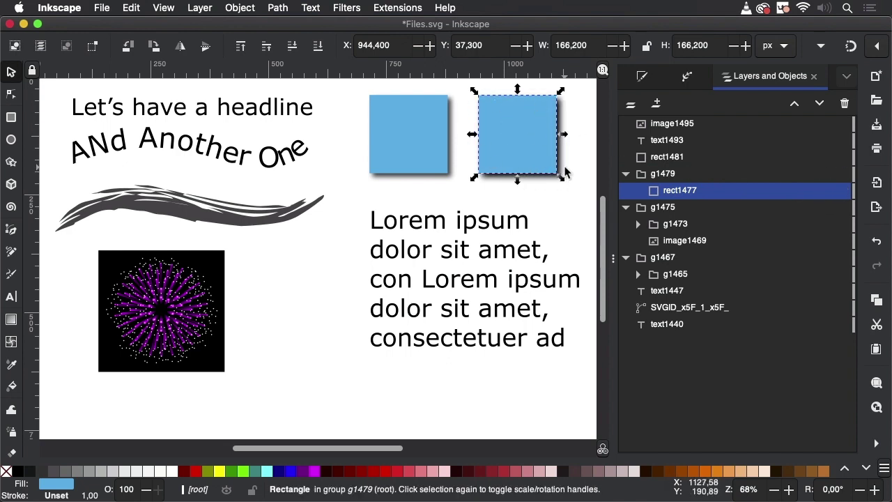
Toggle the left square's shadow image off and on, then select the Lorem ipsum paragraph.
{"action": "left_click", "coordinate": [426, 156]}
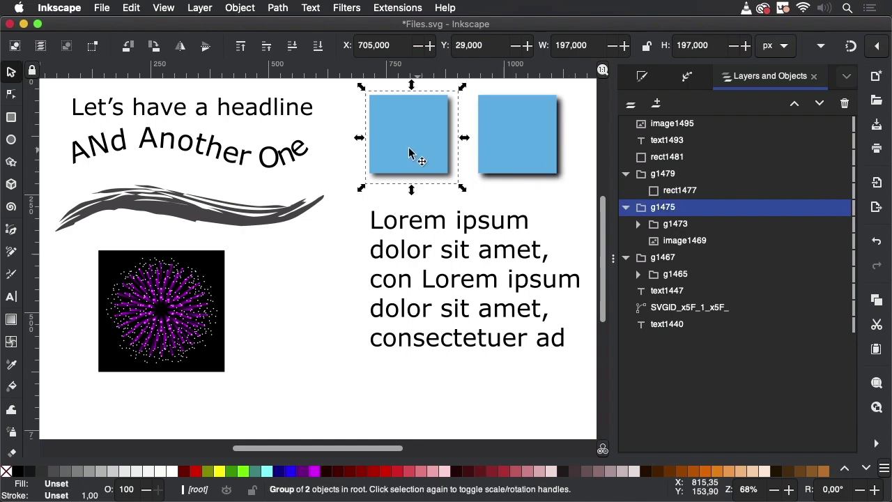
{"action": "left_click", "coordinate": [637, 224]}
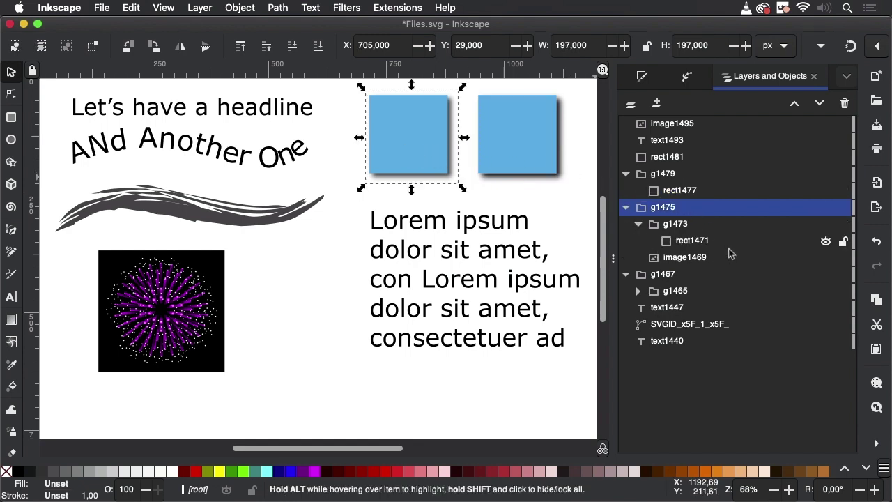
{"action": "left_click", "coordinate": [686, 257]}
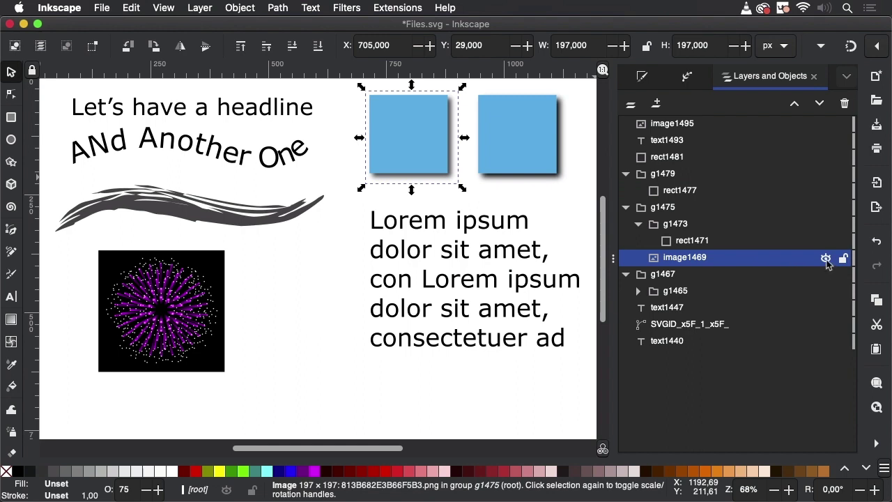
{"action": "left_click", "coordinate": [826, 258]}
{"action": "left_click", "coordinate": [826, 258]}
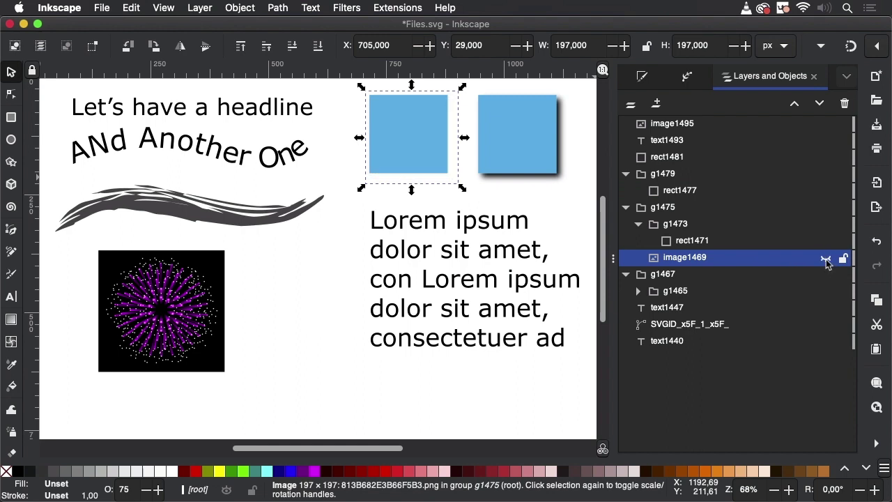
{"action": "left_click", "coordinate": [826, 259]}
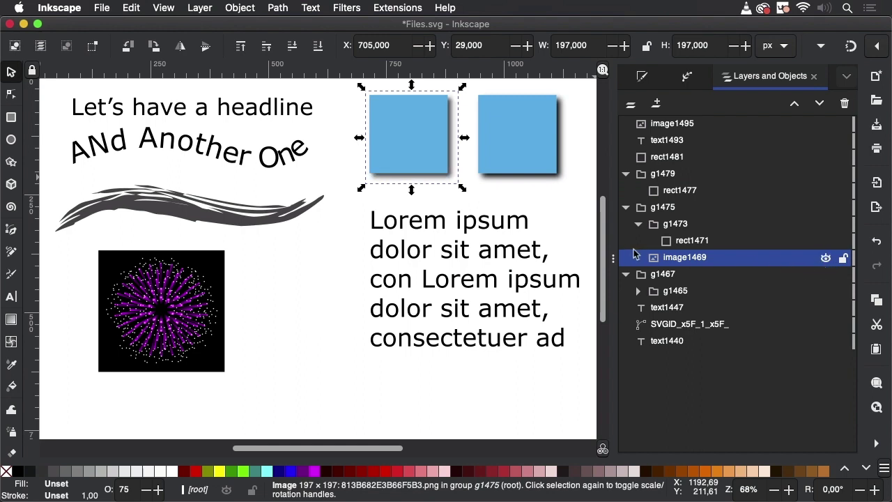
{"action": "left_click", "coordinate": [580, 219]}
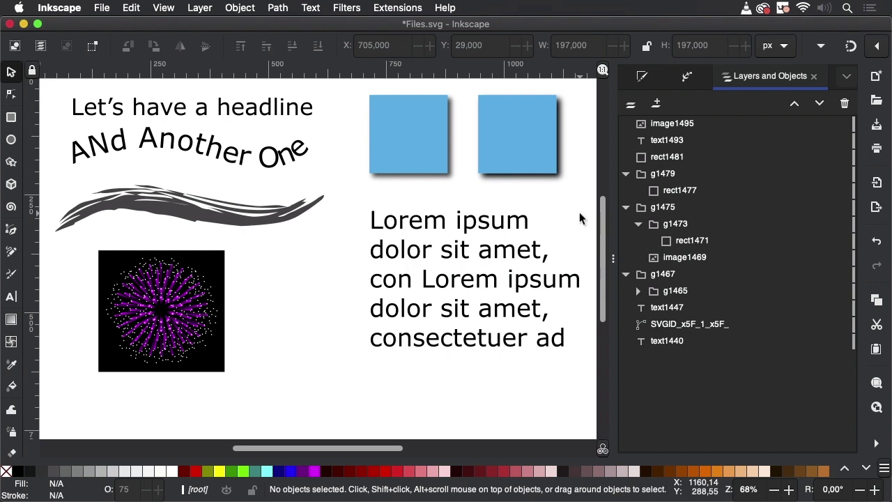
{"action": "left_click", "coordinate": [490, 237]}
{"action": "double_click", "coordinate": [424, 222]}
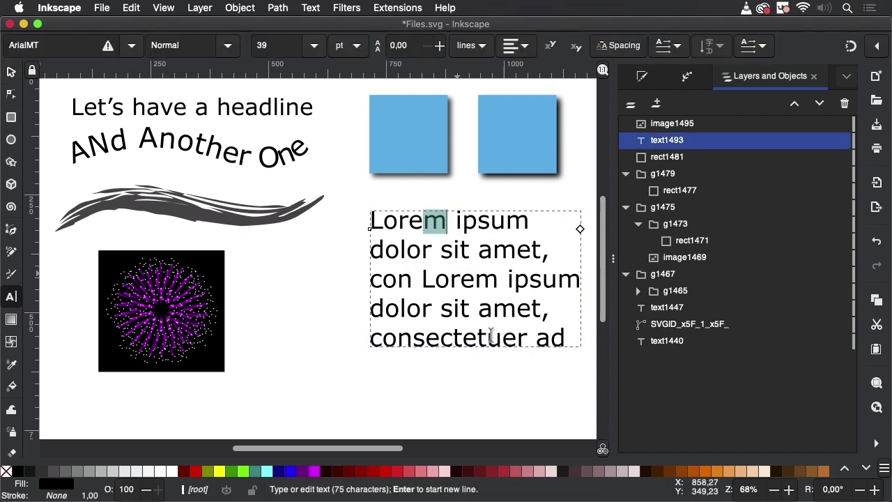
{"action": "left_click_drag", "start_coordinate": [424, 221], "coordinate": [523, 353]}
{"action": "key", "text": "Escape"}
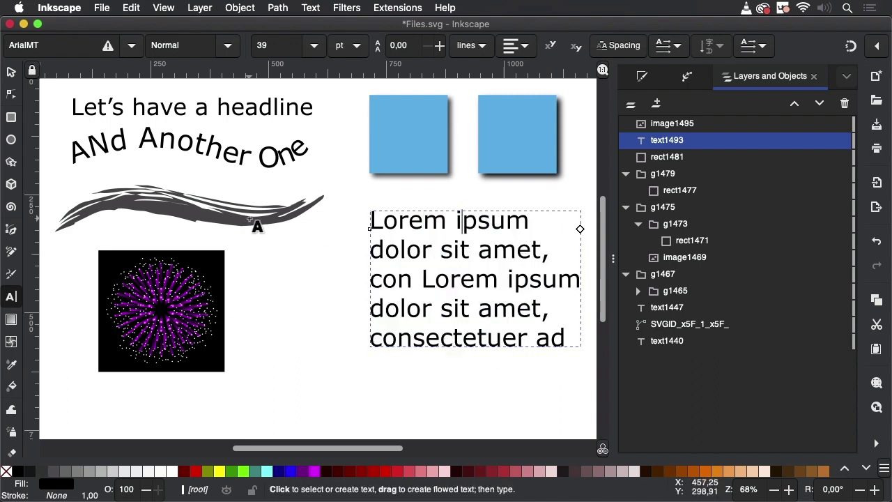
{"action": "key", "text": "Escape"}
{"action": "left_click", "coordinate": [11, 72]}
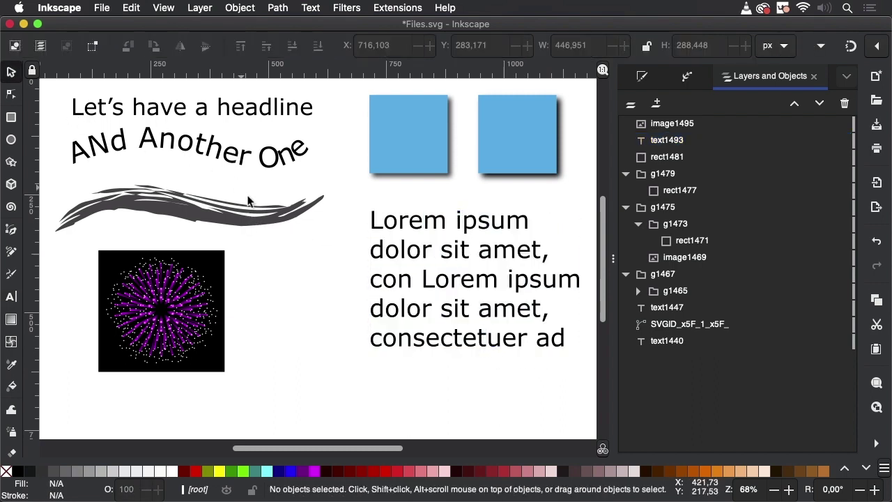
{"action": "left_click", "coordinate": [253, 220]}
{"action": "left_click", "coordinate": [304, 270]}
{"action": "left_click", "coordinate": [228, 223]}
{"action": "left_click", "coordinate": [281, 158]}
{"action": "key", "text": "t"}
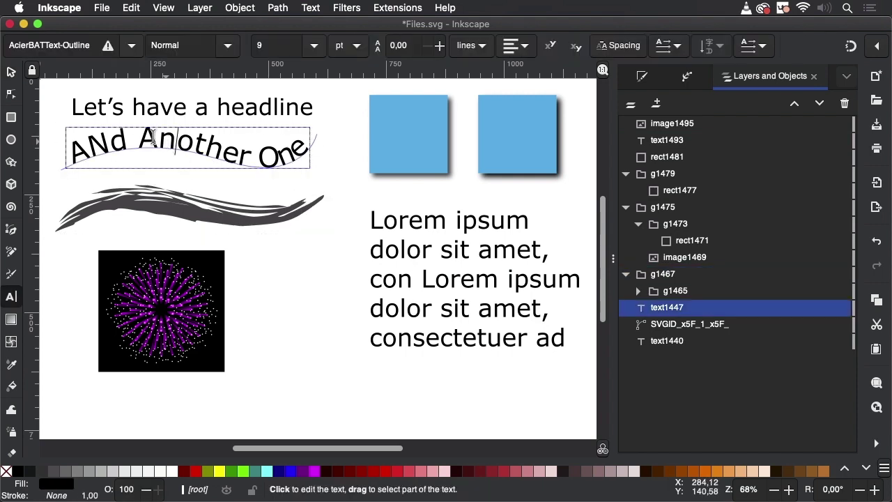
{"action": "left_click", "coordinate": [143, 139]}
{"action": "left_click_drag", "start_coordinate": [111, 146], "coordinate": [333, 151]}
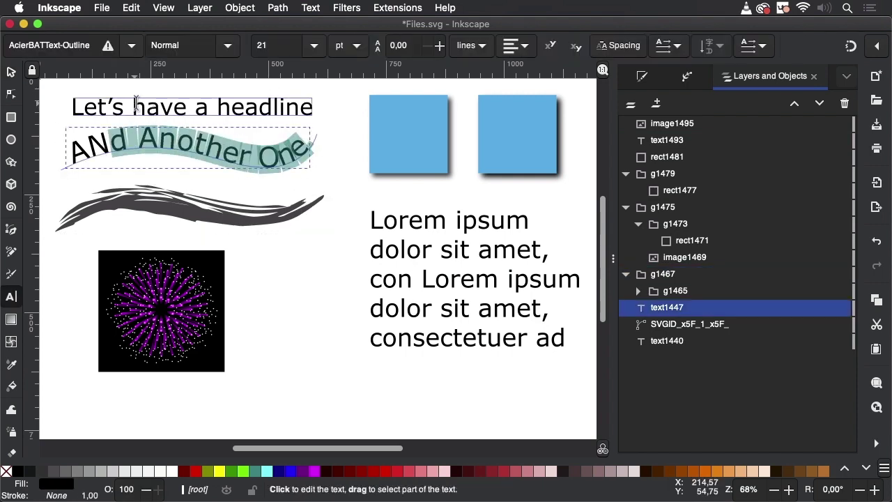
{"action": "left_click", "coordinate": [212, 106]}
{"action": "left_click_drag", "start_coordinate": [146, 108], "coordinate": [285, 108]}
{"action": "left_click", "coordinate": [260, 108]}
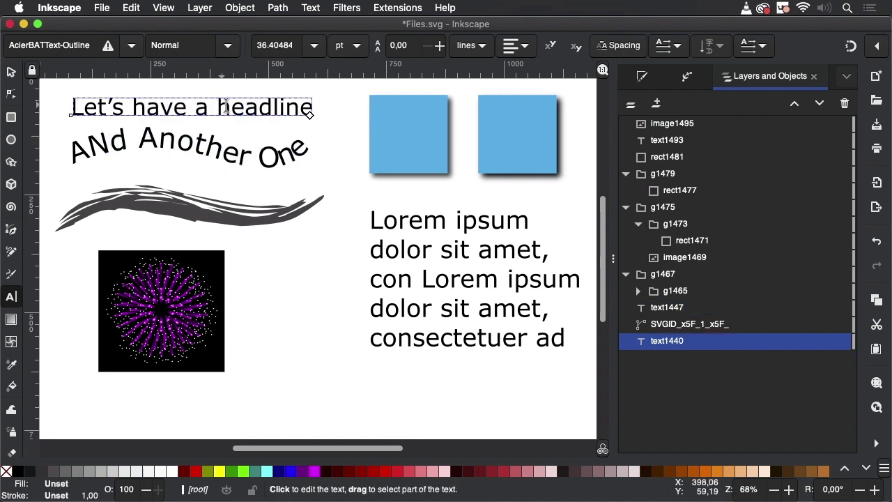
{"action": "left_click", "coordinate": [11, 72]}
Fill the rectangle inside the right blue square's group with red.
{"action": "left_click", "coordinate": [550, 143]}
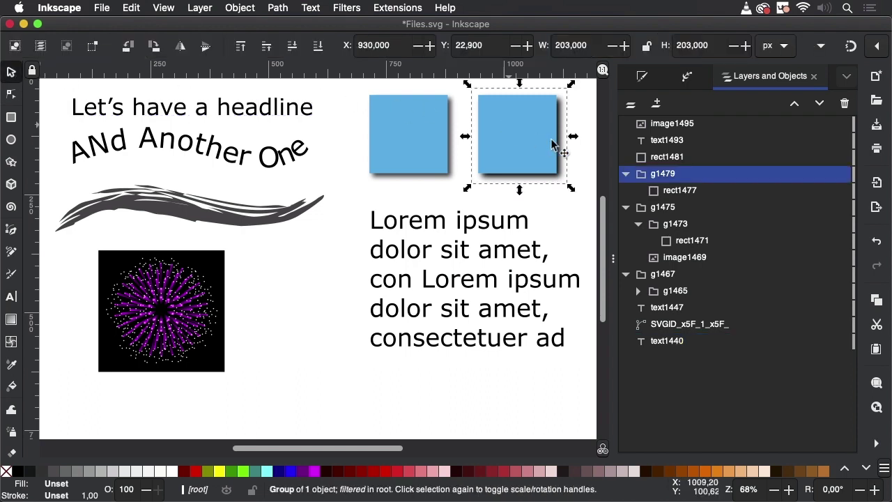
{"action": "left_click", "coordinate": [439, 140]}
{"action": "left_click", "coordinate": [523, 140]}
{"action": "double_click", "coordinate": [526, 142]}
{"action": "left_click", "coordinate": [523, 142]}
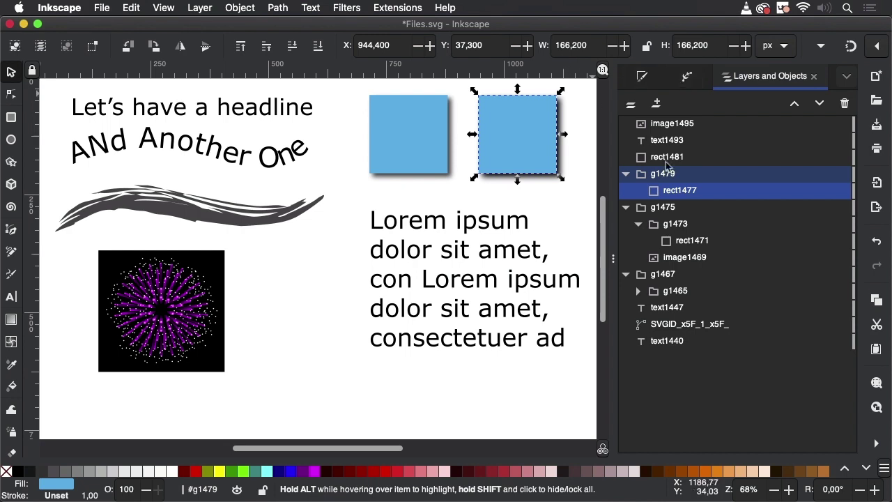
{"action": "left_click", "coordinate": [397, 473]}
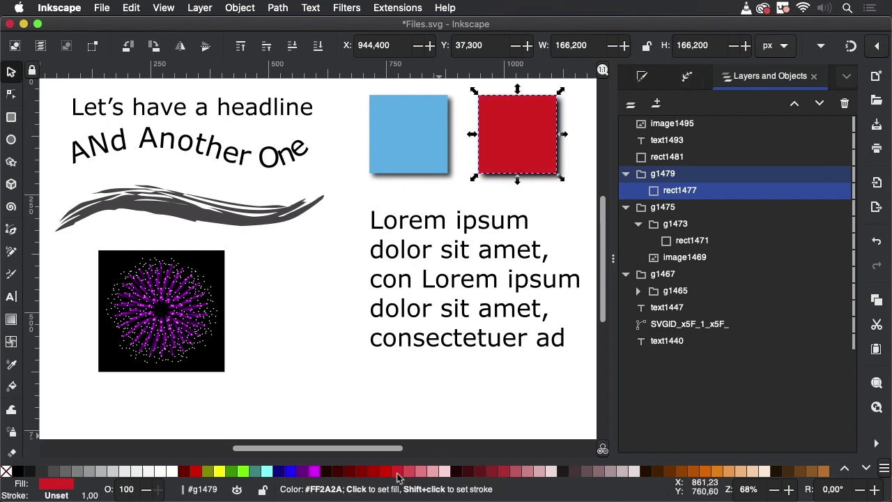
Replace the Lorem ipsum paragraph with "let's have the final text here." and add a line break before "the final text here".
{"action": "double_click", "coordinate": [432, 254]}
{"action": "left_click_drag", "start_coordinate": [423, 220], "coordinate": [550, 349]}
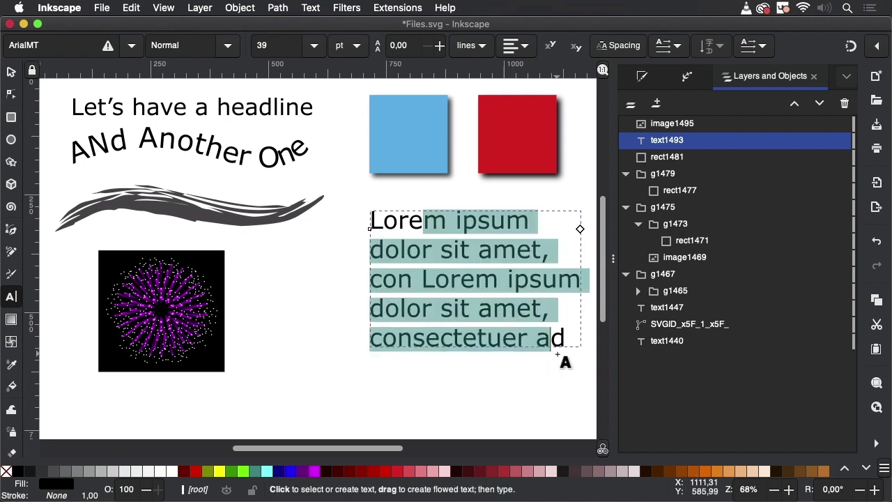
{"action": "type", "text": "let's have the final te"}
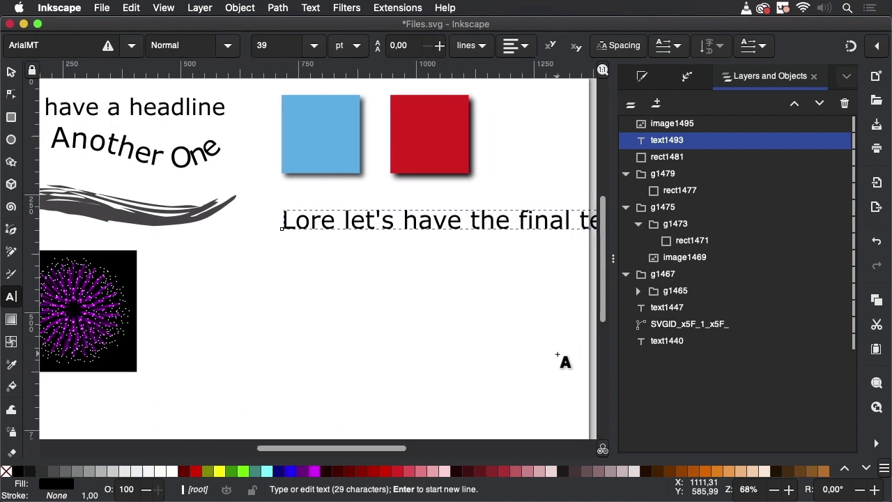
{"action": "type", "text": "xt here."}
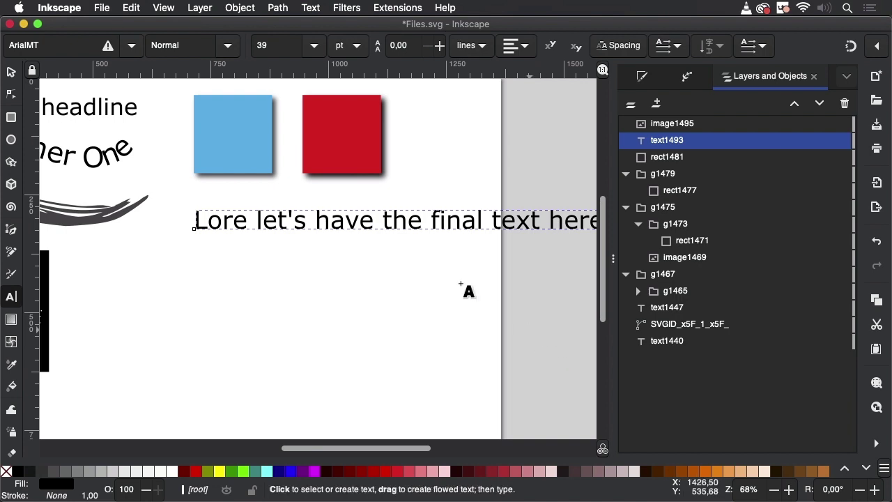
{"action": "left_click", "coordinate": [381, 221]}
{"action": "key", "text": "Return"}
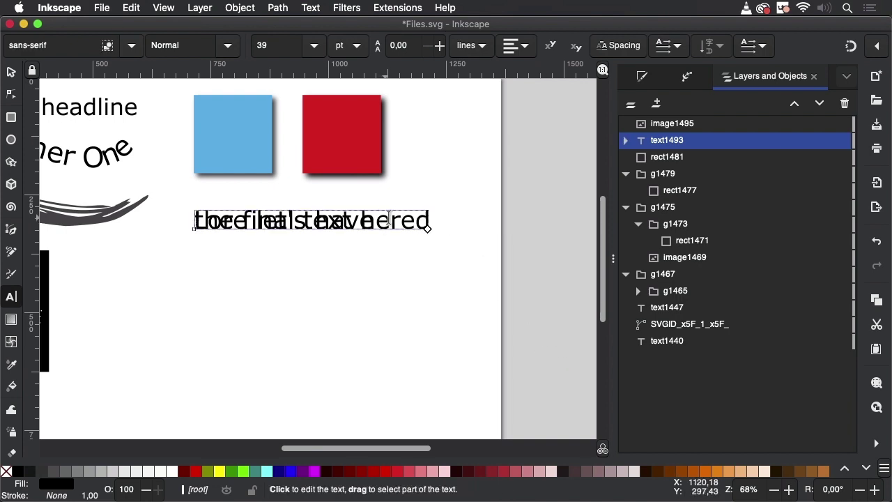
Resize the new text into a condensed block lower on the page.
{"action": "left_click", "coordinate": [11, 72]}
{"action": "left_click_drag", "start_coordinate": [432, 231], "coordinate": [298, 318]}
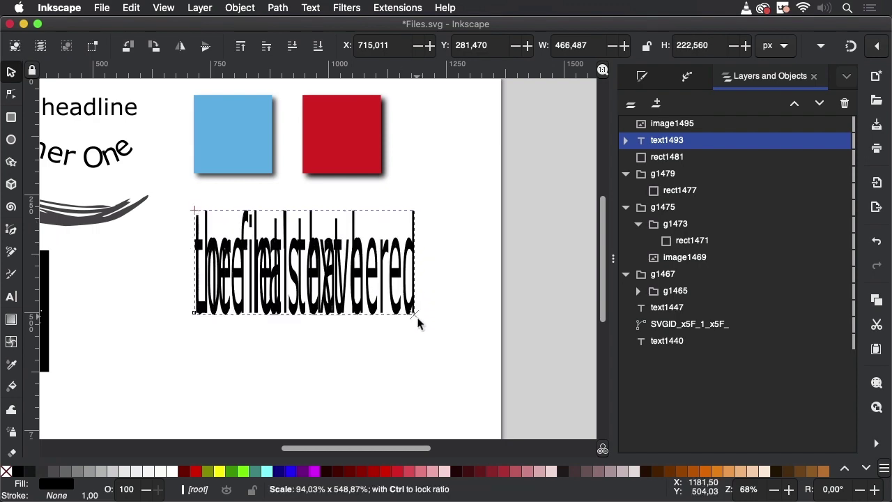
{"action": "key", "text": "space"}
{"action": "scroll", "coordinate": [454, 297], "scroll_direction": "down", "scroll_amount": 2}
{"action": "scroll", "coordinate": [470, 323], "scroll_direction": "up", "scroll_amount": 3}
{"action": "scroll", "coordinate": [459, 263], "scroll_direction": "left", "scroll_amount": 1}
{"action": "key", "text": "space"}
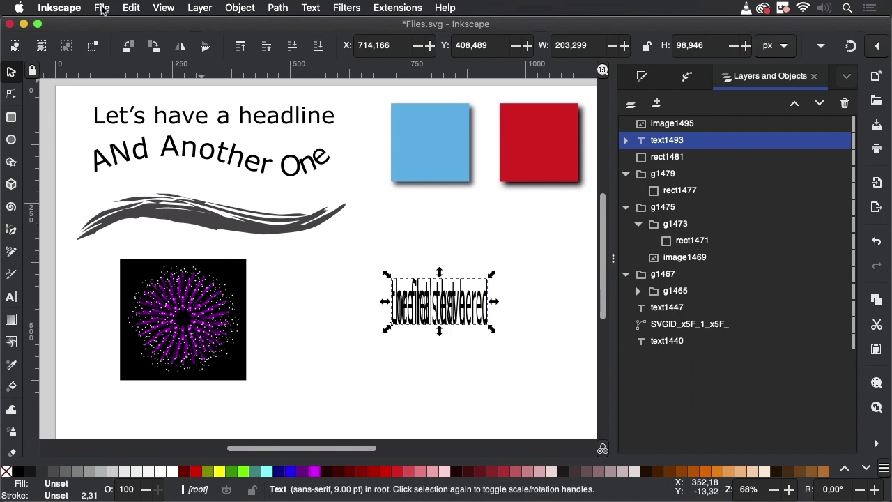
Save Files.svg, then close both the Files.svg and blank Inkscape document windows.
{"action": "left_click", "coordinate": [102, 9]}
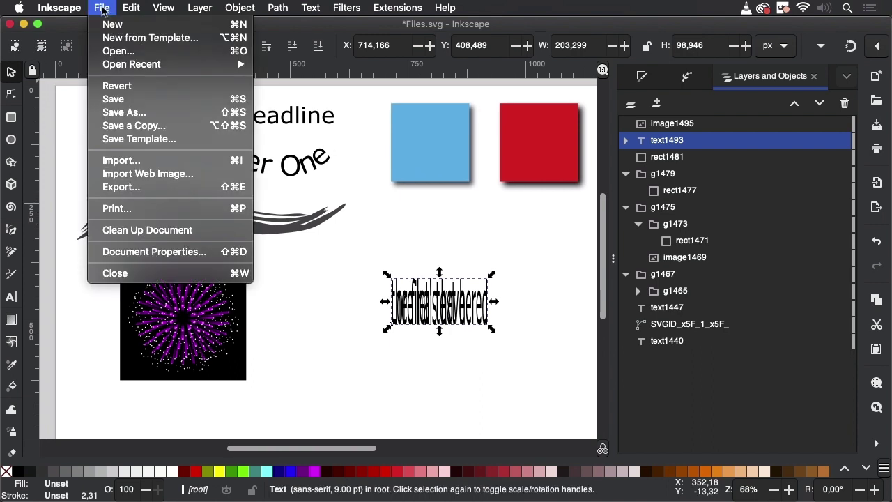
{"action": "left_click", "coordinate": [113, 99]}
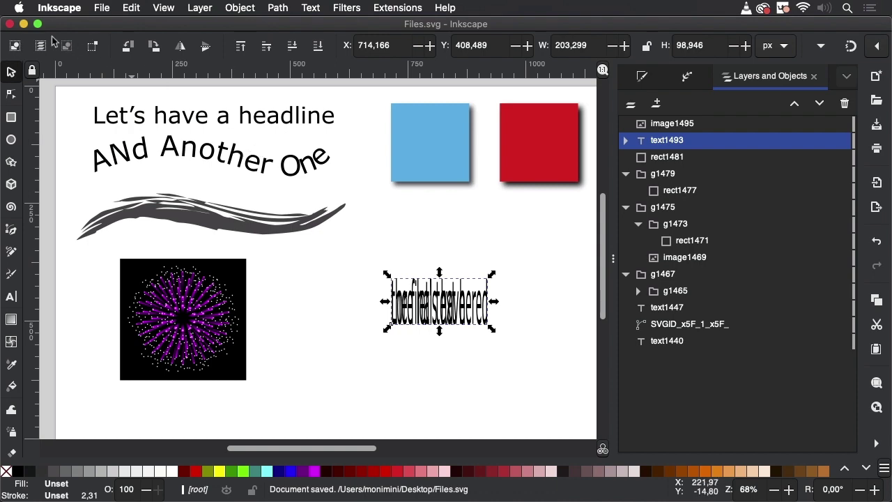
{"action": "left_click", "coordinate": [9, 24]}
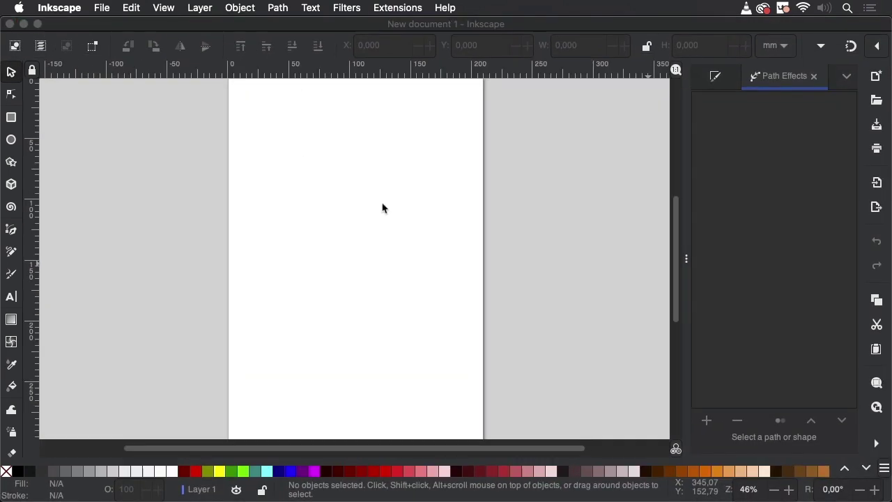
{"action": "left_click", "coordinate": [10, 24]}
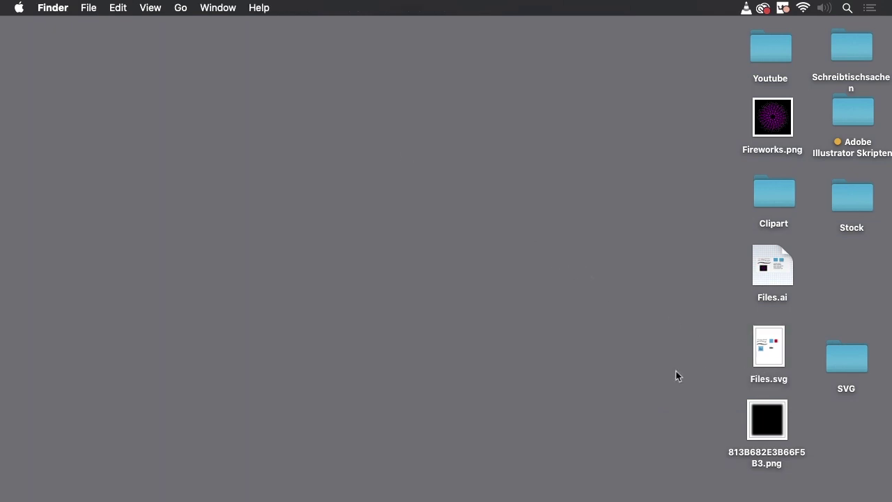
Drop Files.svg on Illustrator, accepting the text-on-path warning and leaving colours unmanaged.
{"action": "left_click_drag", "start_coordinate": [775, 358], "coordinate": [350, 489]}
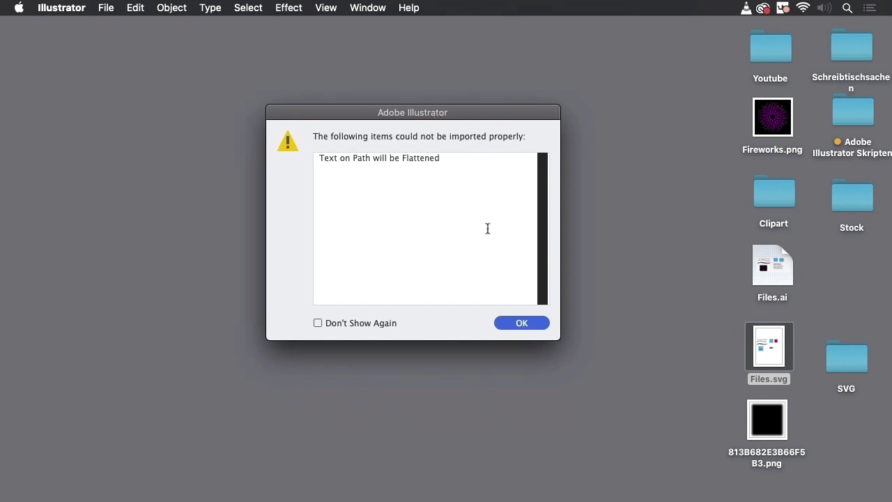
{"action": "left_click", "coordinate": [521, 324]}
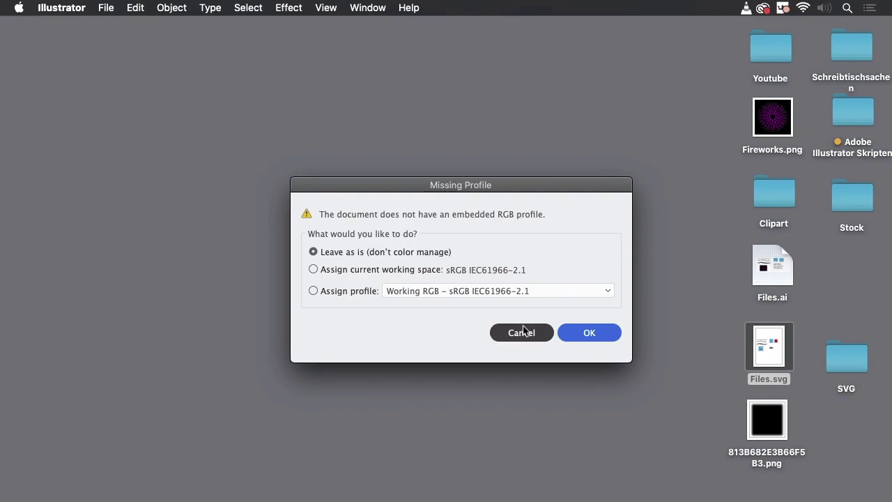
{"action": "left_click", "coordinate": [589, 333]}
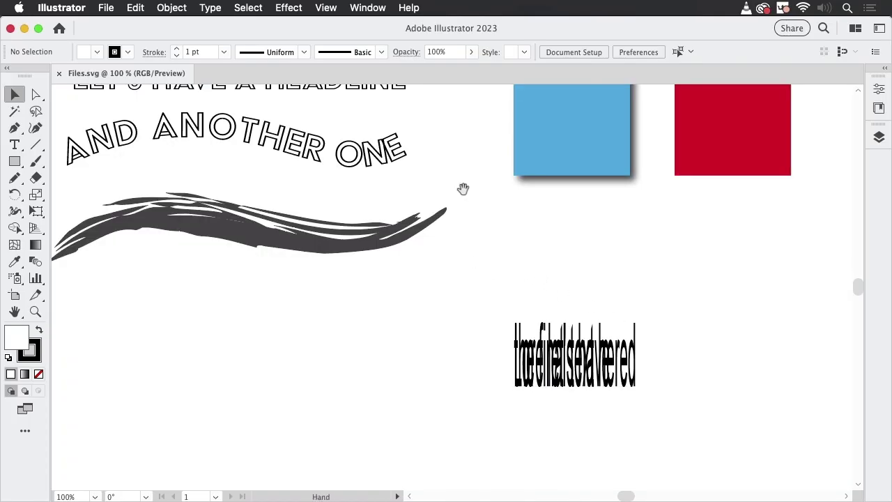
{"action": "mouse_move", "coordinate": [462, 189]}
{"action": "left_mouse_down"}
{"action": "mouse_move", "coordinate": [497, 338]}
{"action": "mouse_move", "coordinate": [500, 239]}
{"action": "left_mouse_up"}
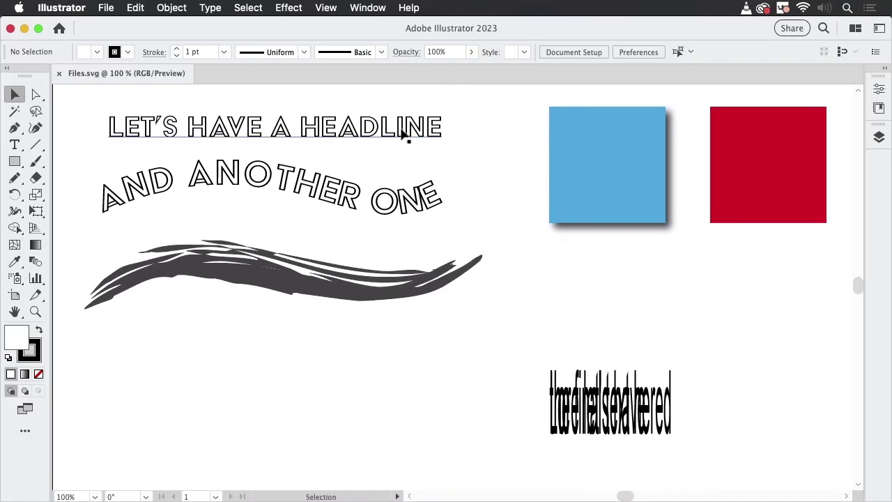
{"action": "left_click", "coordinate": [408, 135]}
{"action": "left_click", "coordinate": [387, 201]}
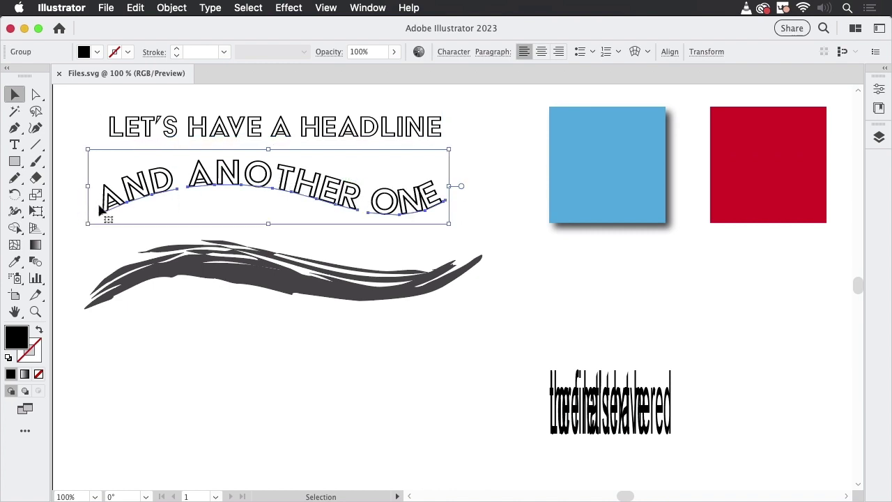
{"action": "left_click", "coordinate": [240, 275]}
{"action": "left_click", "coordinate": [616, 416]}
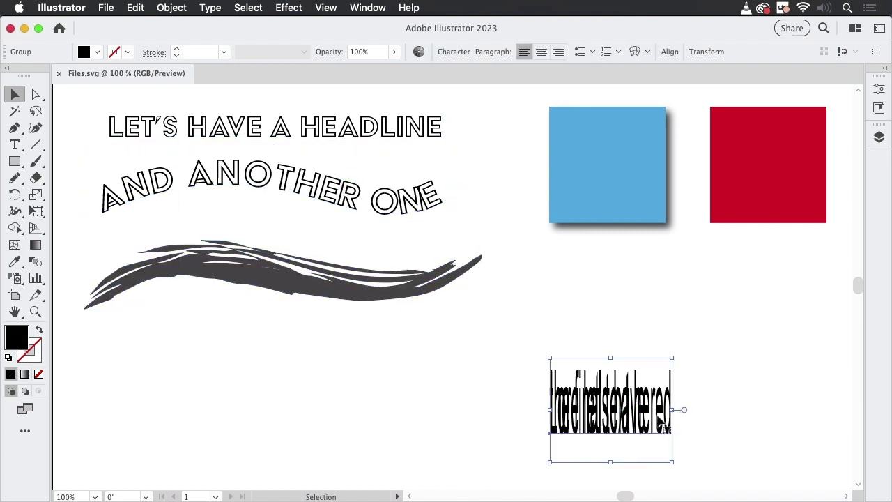
{"action": "left_click", "coordinate": [766, 195]}
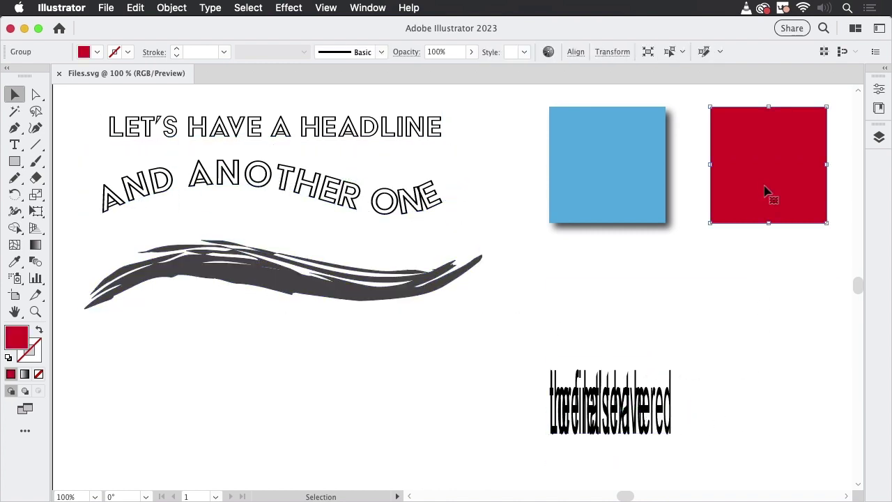
{"action": "left_click", "coordinate": [791, 298]}
{"action": "left_click", "coordinate": [776, 178]}
{"action": "left_click", "coordinate": [604, 180]}
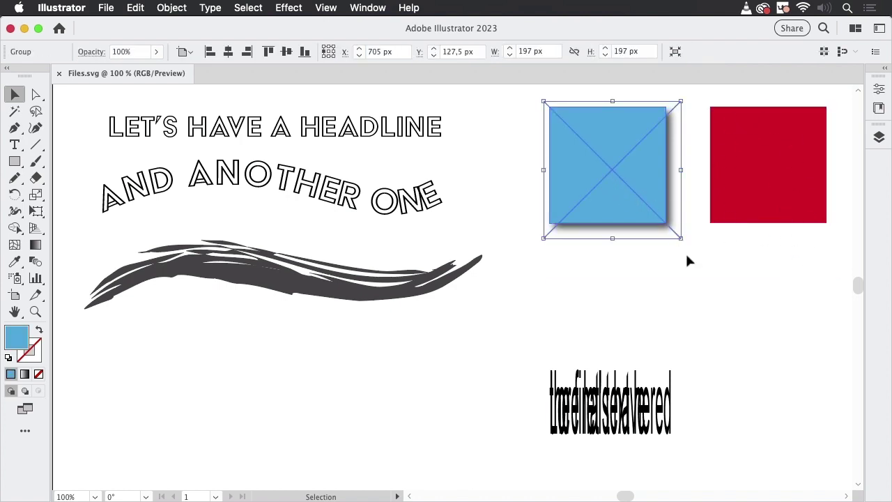
{"action": "left_click", "coordinate": [714, 298]}
{"action": "left_click", "coordinate": [647, 205]}
{"action": "left_click", "coordinate": [704, 289]}
{"action": "left_click", "coordinate": [414, 283]}
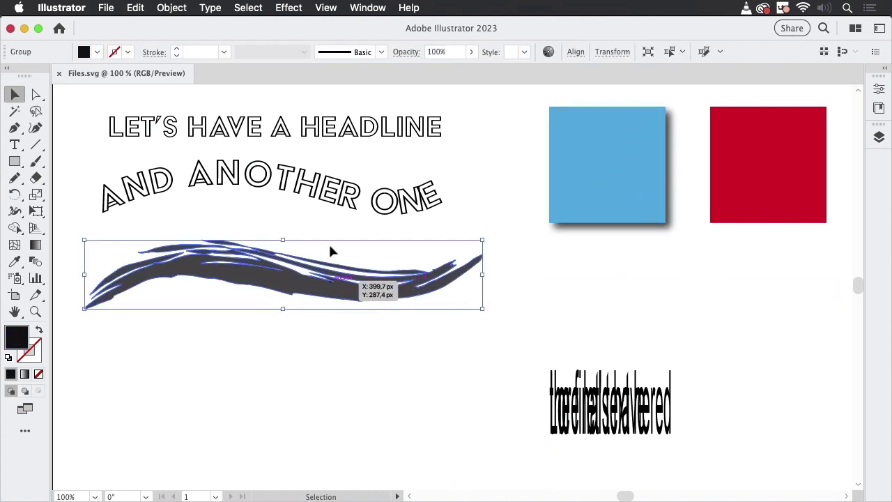
{"action": "left_click", "coordinate": [325, 188]}
{"action": "left_click", "coordinate": [374, 129]}
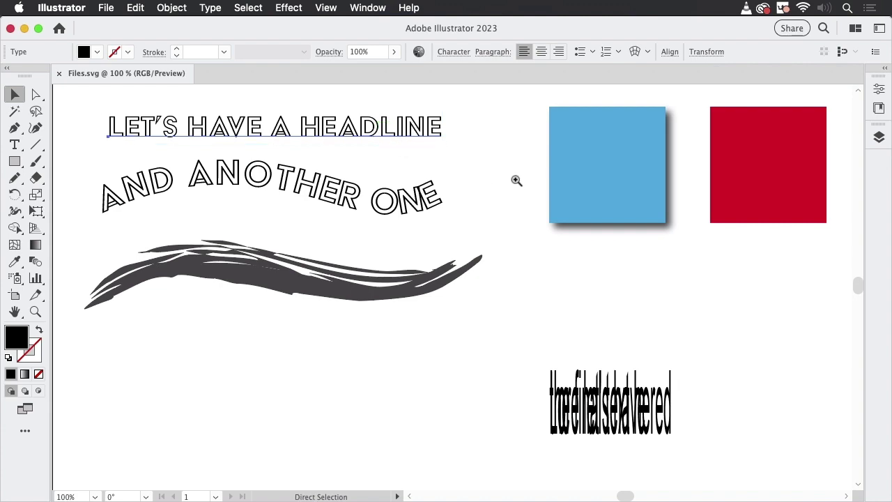
{"action": "scroll", "coordinate": [522, 177], "scroll_direction": "down", "scroll_amount": 2}
{"action": "scroll", "coordinate": [522, 177], "scroll_direction": "down", "scroll_amount": 2}
{"action": "scroll", "coordinate": [534, 243], "scroll_direction": "right", "scroll_amount": 5}
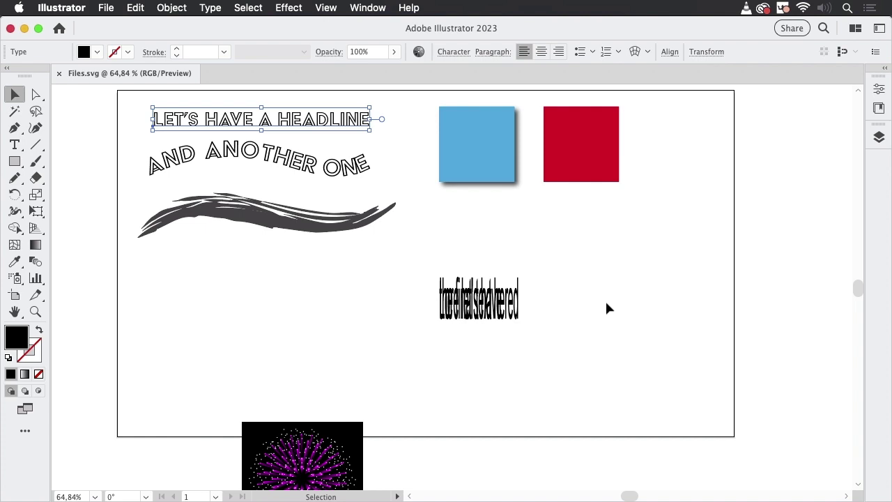
{"action": "left_click", "coordinate": [606, 307]}
{"action": "scroll", "coordinate": [606, 307], "scroll_direction": "left", "scroll_amount": 2}
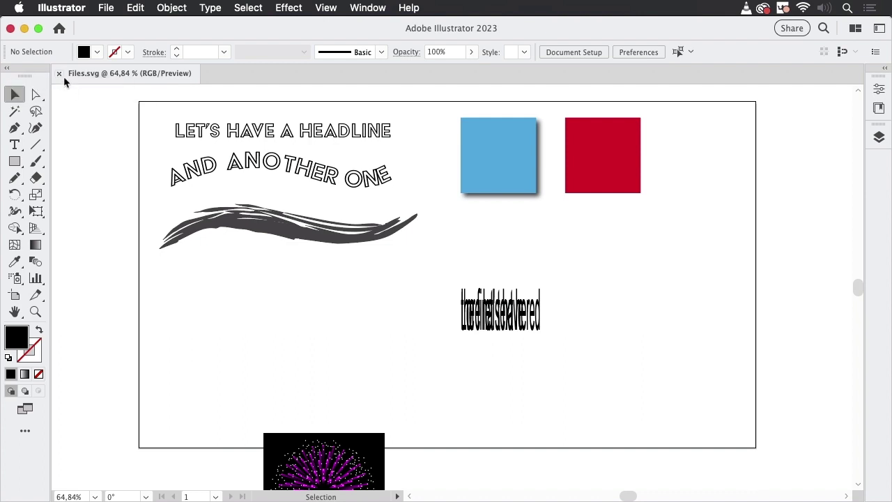
Close Files.svg and Illustrator, then check Files.svg's Finder info (about 305 KB).
{"action": "left_click", "coordinate": [59, 74]}
{"action": "left_click", "coordinate": [23, 28]}
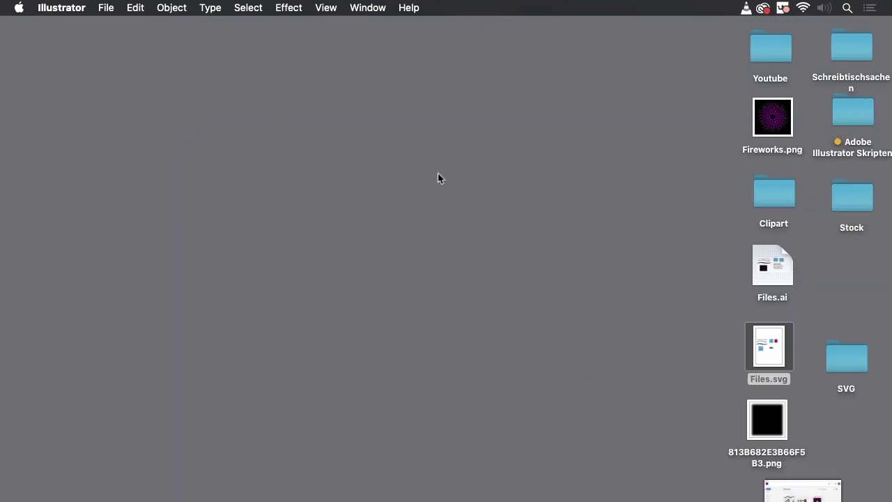
{"action": "left_click", "coordinate": [778, 349]}
{"action": "key", "text": "super+i"}
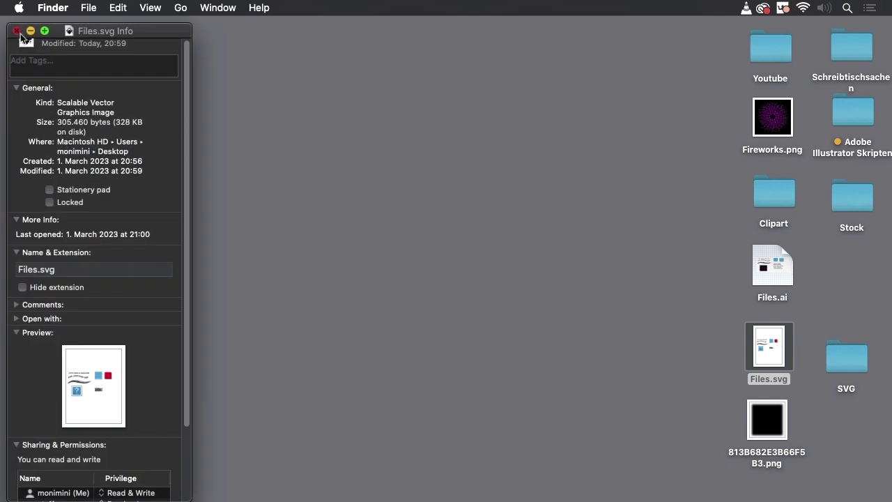
{"action": "left_click", "coordinate": [17, 30]}
{"action": "left_click", "coordinate": [550, 247]}
Open Files.ai and save it as Files.pdf with default Adobe PDF options, then close it.
{"action": "double_click", "coordinate": [760, 271]}
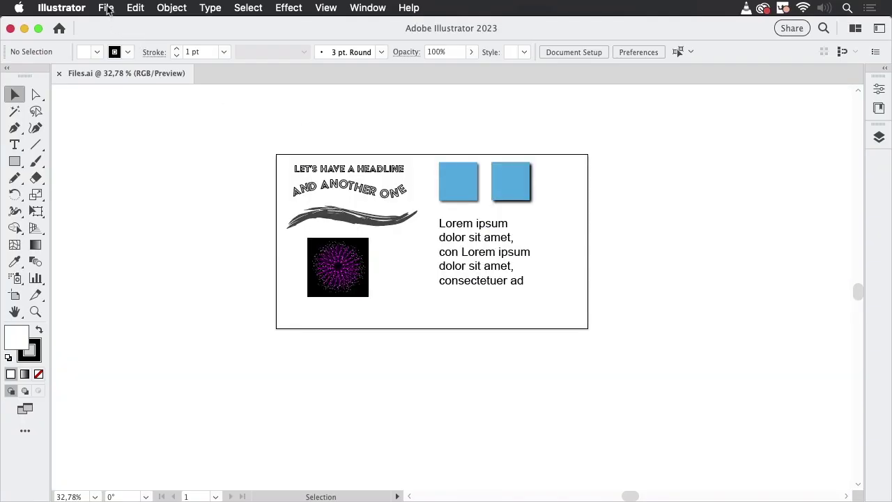
{"action": "left_click", "coordinate": [106, 8]}
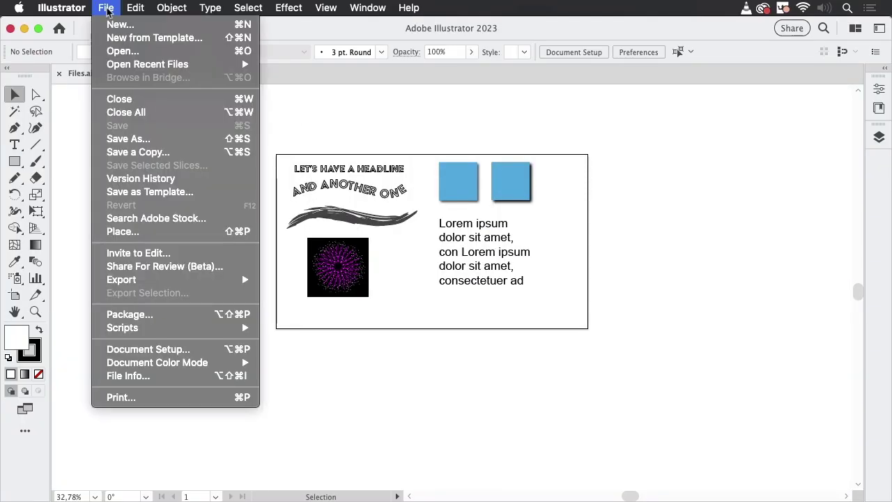
{"action": "left_click", "coordinate": [203, 143]}
{"action": "left_click", "coordinate": [455, 319]}
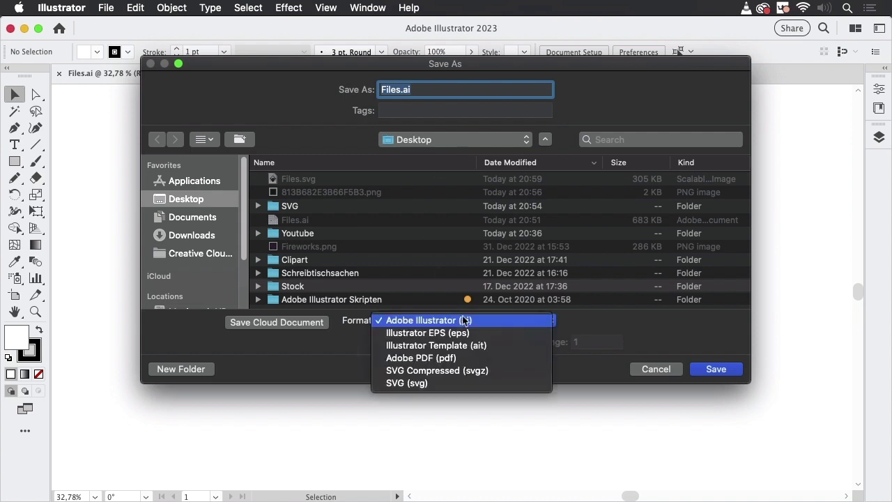
{"action": "left_click", "coordinate": [446, 356]}
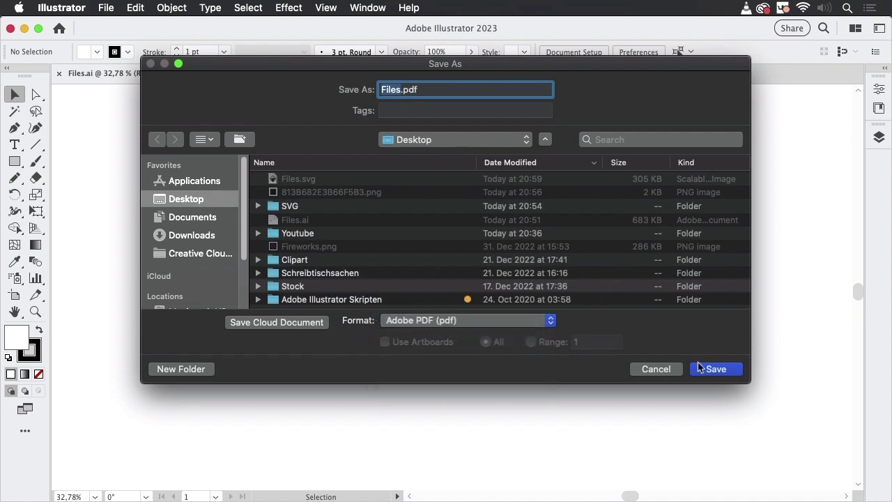
{"action": "left_click", "coordinate": [717, 371]}
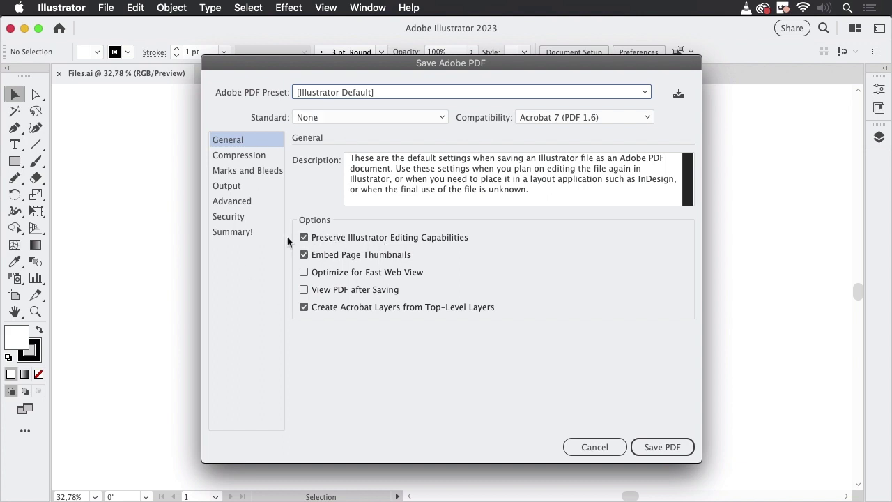
{"action": "left_click", "coordinate": [681, 448]}
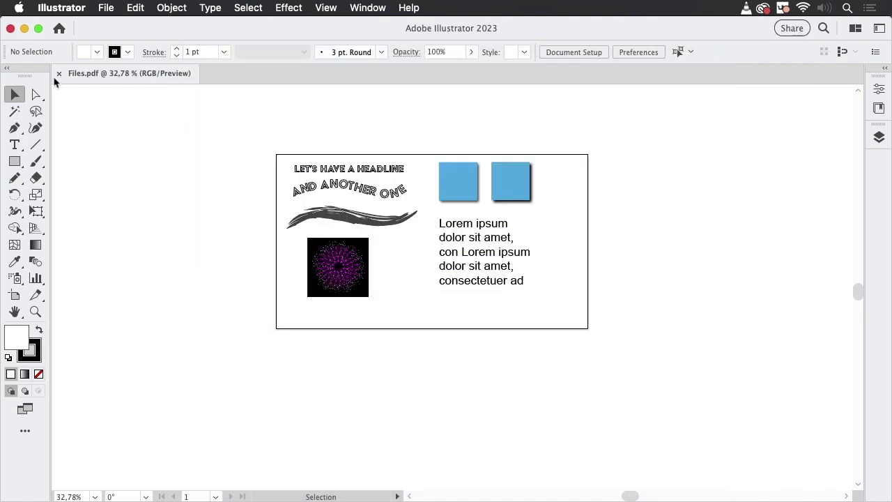
{"action": "left_click", "coordinate": [58, 73]}
Open Files.pdf in Acrobat with PDF content editing turned on.
{"action": "left_click", "coordinate": [24, 29]}
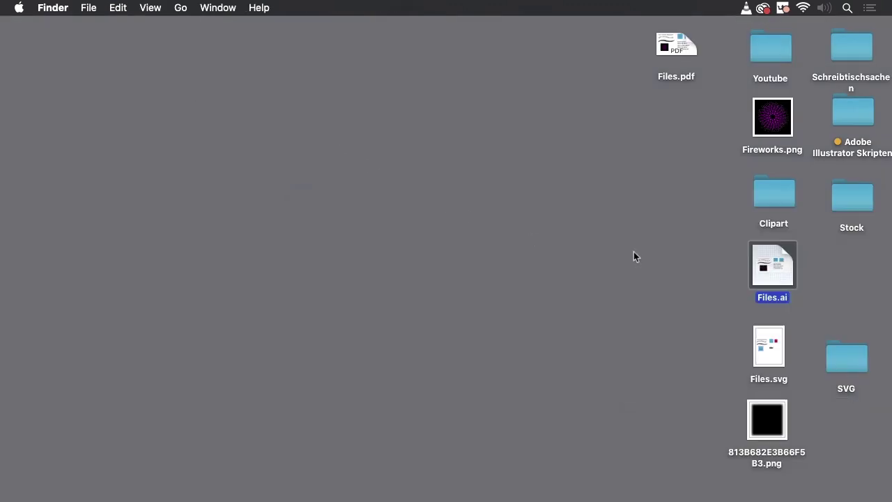
{"action": "mouse_move", "coordinate": [674, 48]}
{"action": "left_mouse_down"}
{"action": "mouse_move", "coordinate": [634, 296]}
{"action": "mouse_move", "coordinate": [597, 438]}
{"action": "mouse_move", "coordinate": [506, 481]}
{"action": "left_mouse_up"}
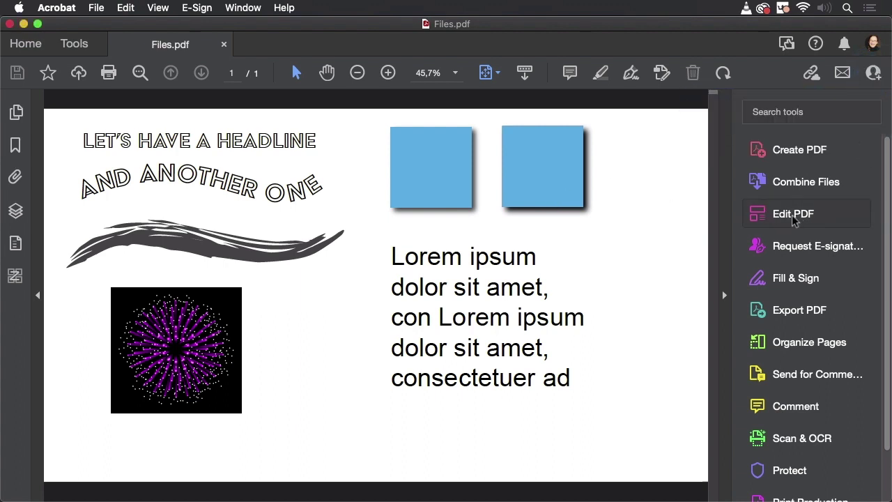
{"action": "left_click", "coordinate": [794, 220]}
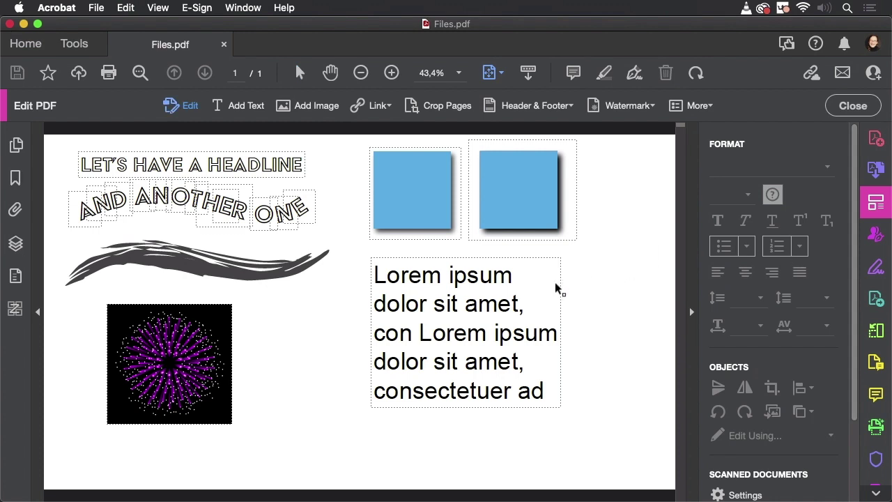
Rewrite the paragraph to read "Maybe let's have some other text in here".
{"action": "left_click_drag", "start_coordinate": [450, 276], "coordinate": [541, 390]}
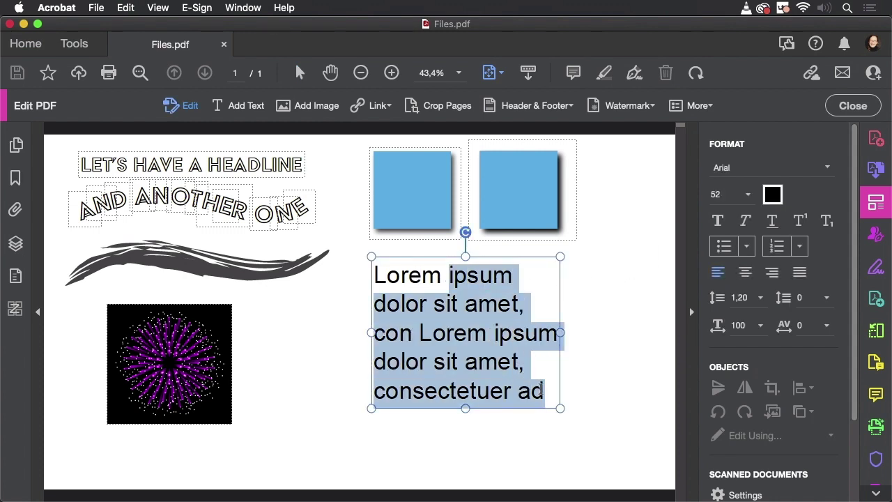
{"action": "type", "text": "let's "}
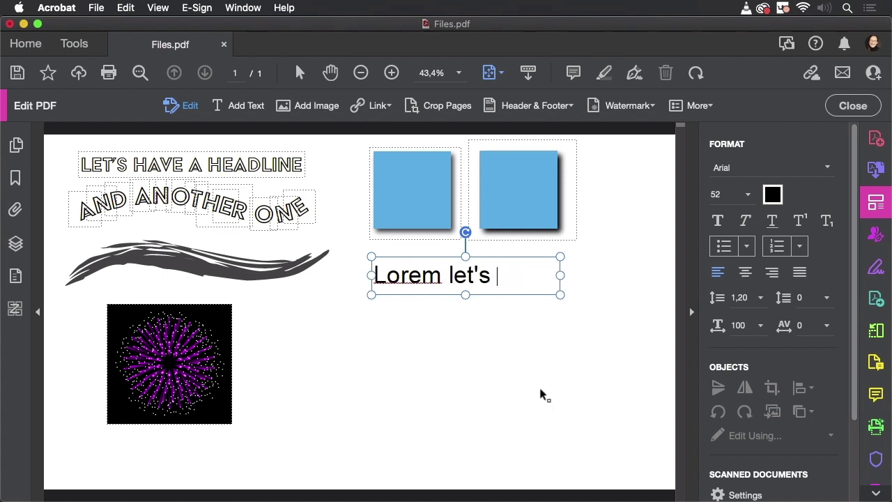
{"action": "type", "text": "have some other text in"}
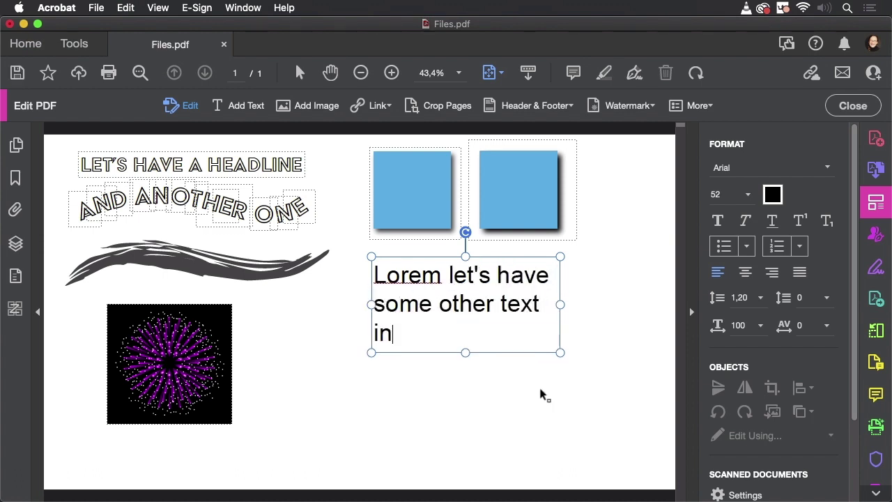
{"action": "type", "text": " here"}
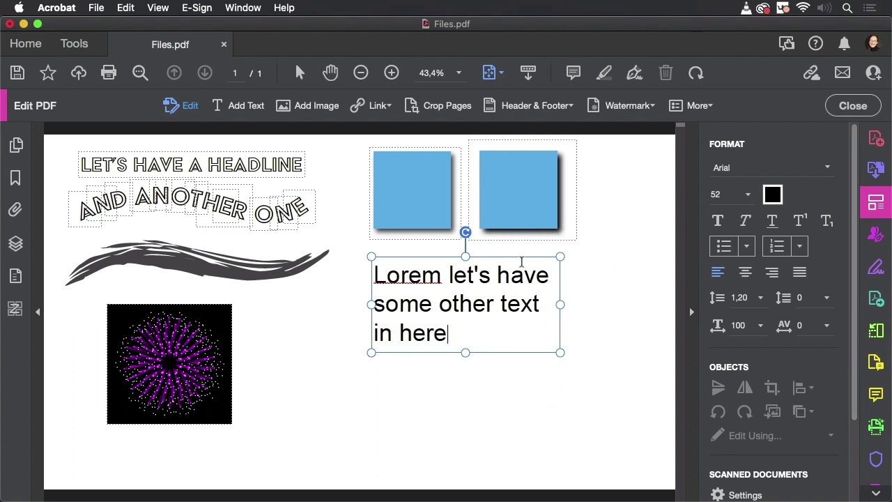
{"action": "double_click", "coordinate": [408, 276]}
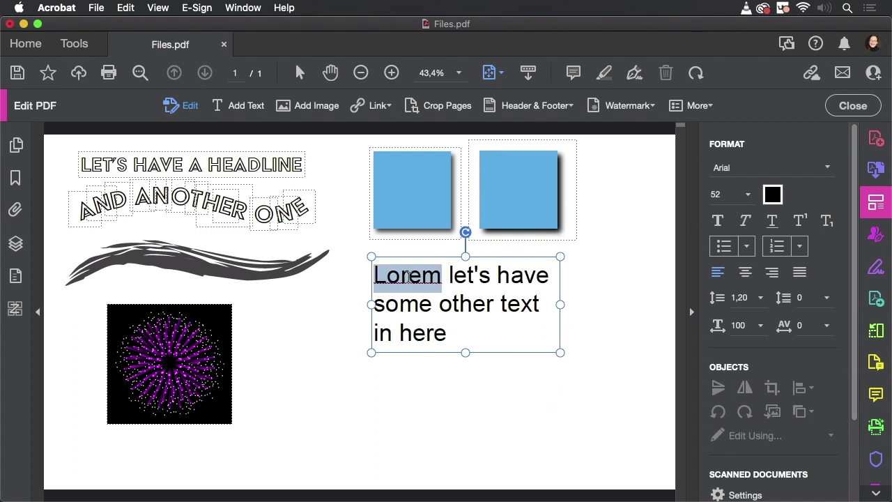
{"action": "type", "text": "Maybe"}
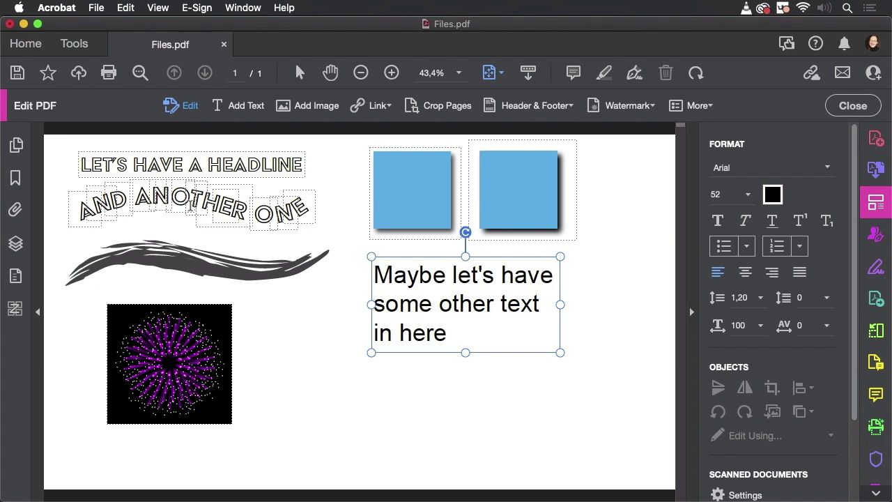
{"action": "left_click", "coordinate": [605, 188]}
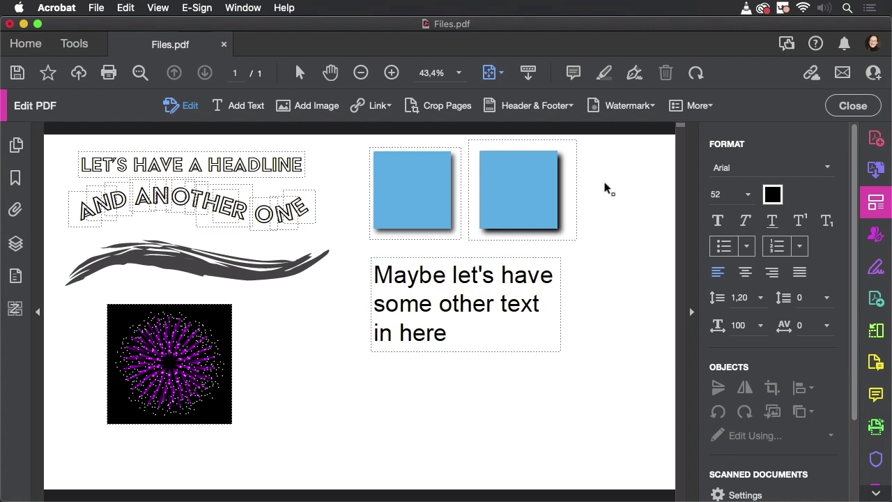
Rotate the brush stroke so it rises diagonally across the headline.
{"action": "left_click", "coordinate": [269, 275]}
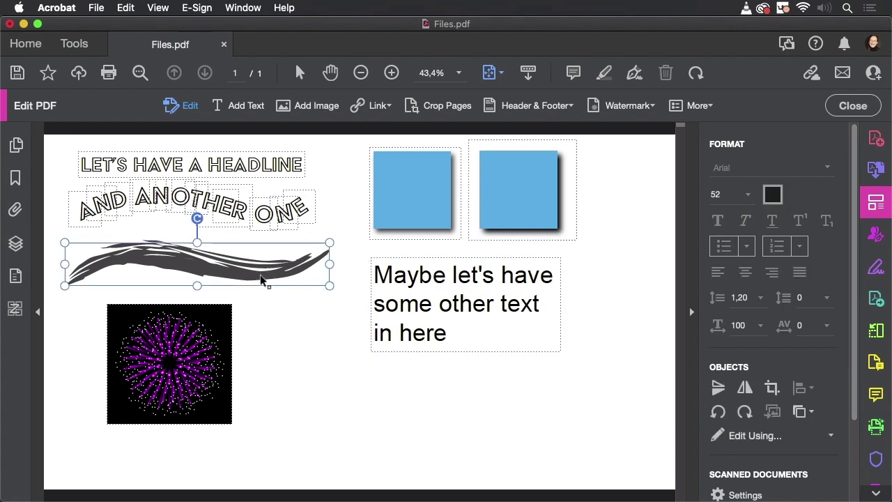
{"action": "left_click_drag", "start_coordinate": [255, 276], "coordinate": [252, 357]}
{"action": "left_click", "coordinate": [244, 281]}
{"action": "left_click_drag", "start_coordinate": [242, 282], "coordinate": [242, 348]}
{"action": "left_click", "coordinate": [216, 265]}
{"action": "left_click_drag", "start_coordinate": [198, 219], "coordinate": [173, 235]}
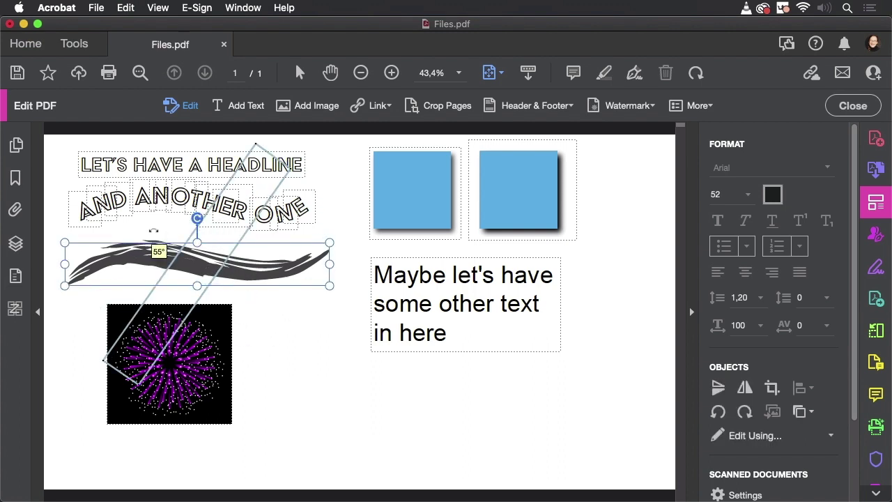
{"action": "left_click", "coordinate": [340, 282]}
{"action": "left_click", "coordinate": [517, 198]}
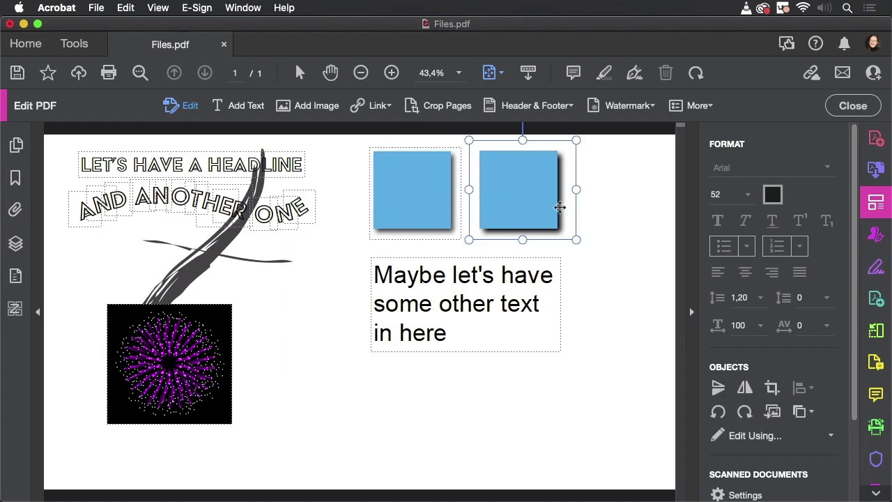
{"action": "left_click", "coordinate": [649, 234]}
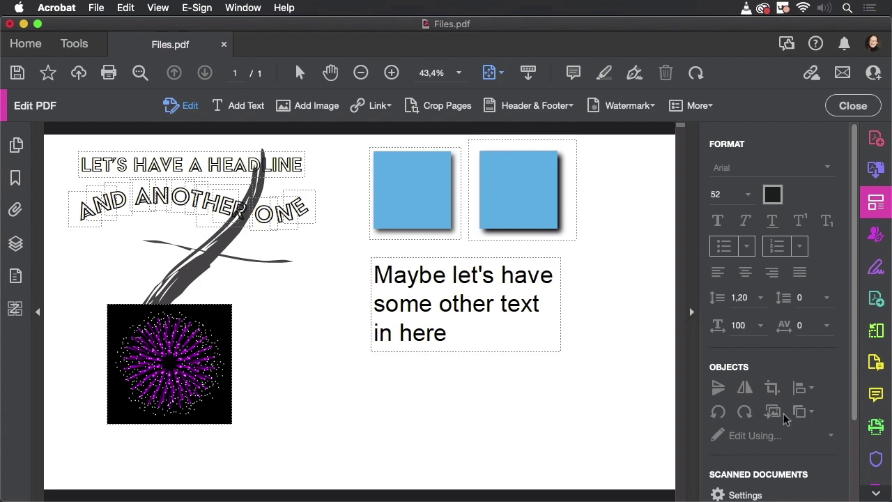
Colour the word "have" pure red (RGB red 255).
{"action": "scroll", "coordinate": [784, 418], "scroll_direction": "down", "scroll_amount": 3}
{"action": "scroll", "coordinate": [786, 418], "scroll_direction": "up", "scroll_amount": 3}
{"action": "double_click", "coordinate": [516, 274]}
{"action": "left_click", "coordinate": [772, 195]}
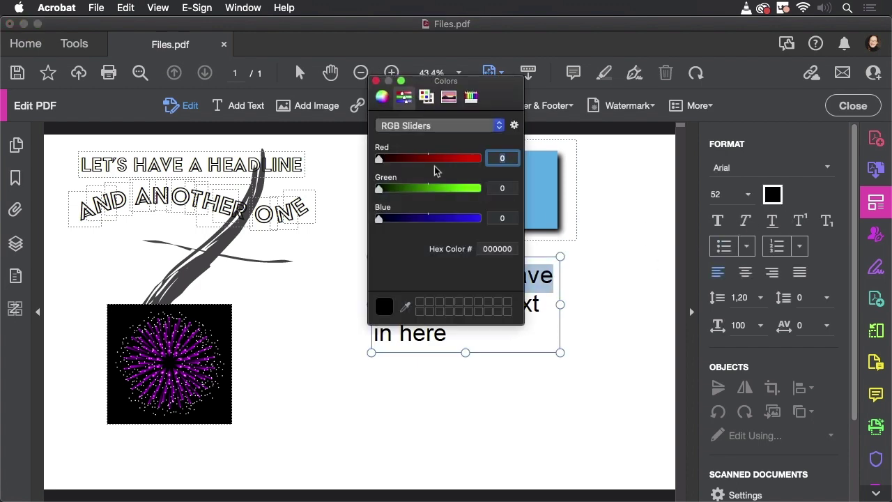
{"action": "left_click_drag", "start_coordinate": [460, 159], "coordinate": [479, 161]}
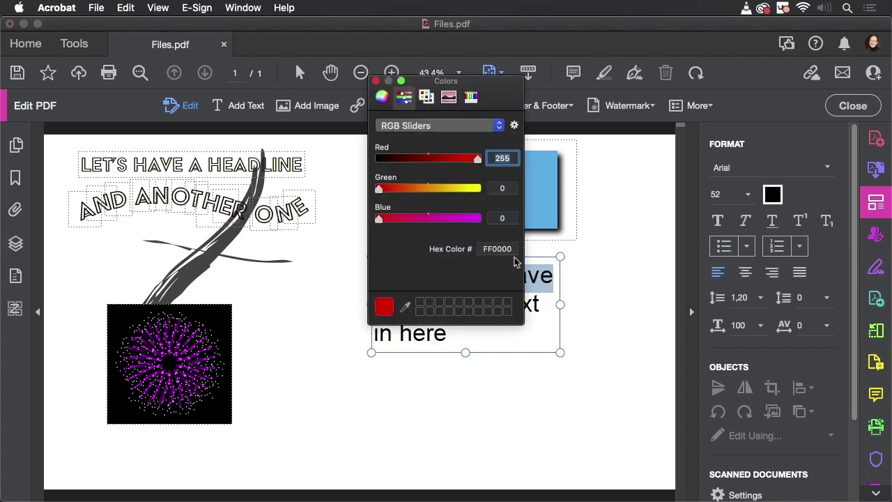
{"action": "left_click_drag", "start_coordinate": [446, 80], "coordinate": [303, 171]}
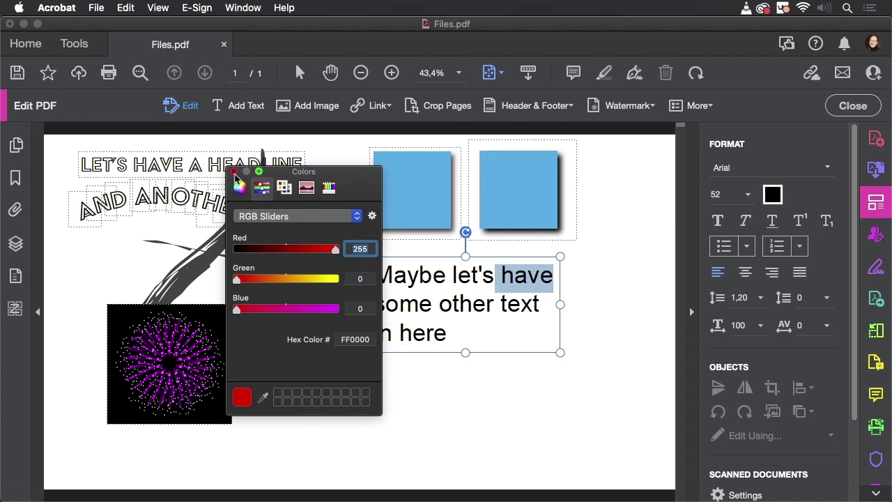
{"action": "left_click", "coordinate": [234, 172]}
{"action": "left_click", "coordinate": [473, 303]}
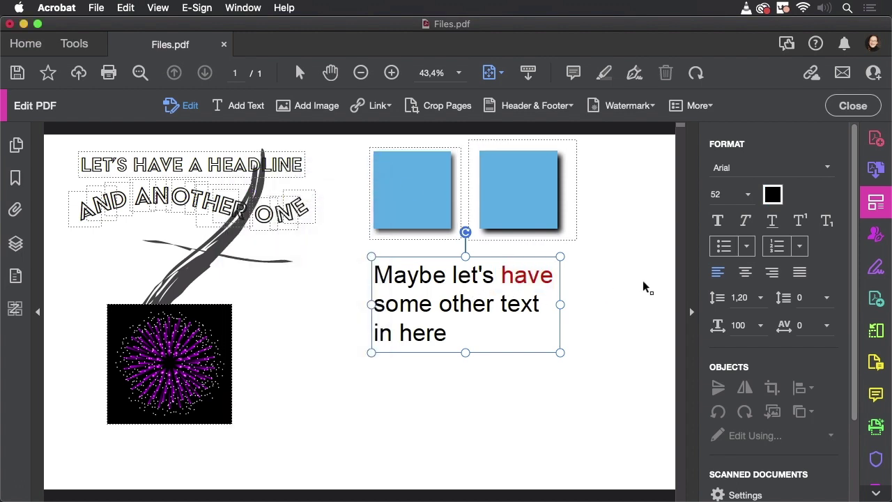
Save and close the edited Files.pdf, quit Acrobat, and drag Files.pdf onto Illustrator.
{"action": "left_click", "coordinate": [853, 105]}
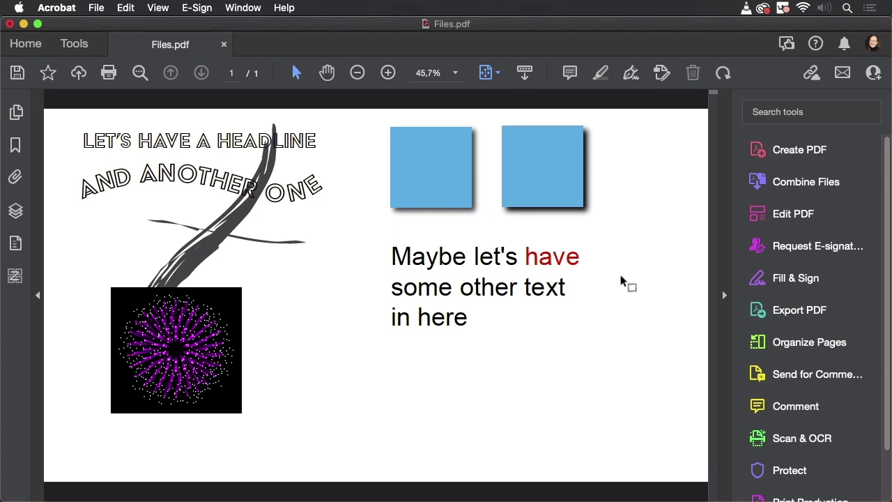
{"action": "key", "text": "super+s"}
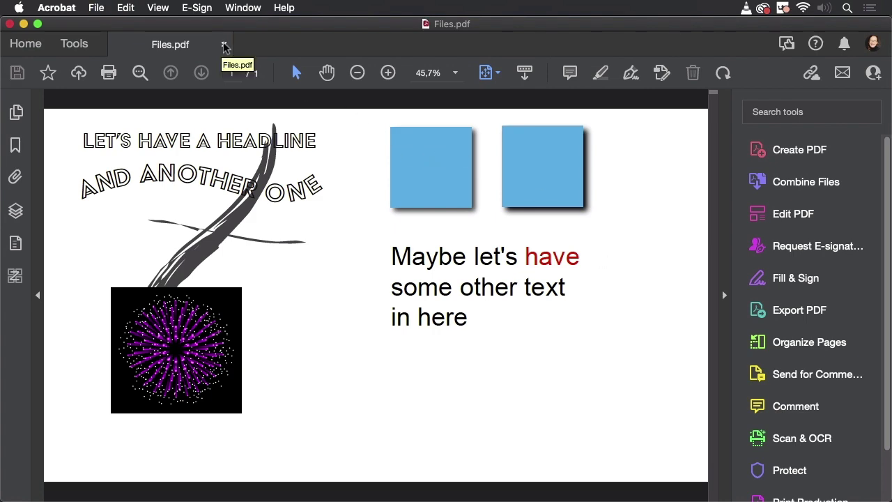
{"action": "left_click", "coordinate": [224, 46]}
{"action": "key", "text": "super+q"}
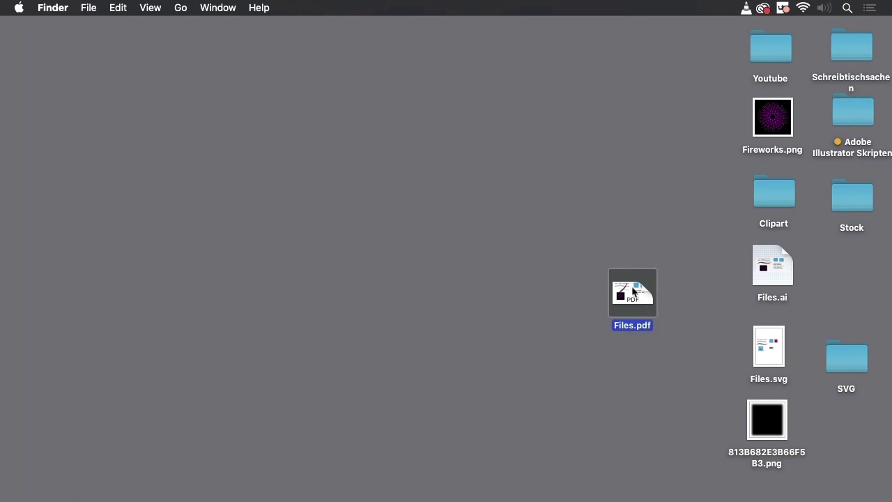
{"action": "left_click_drag", "start_coordinate": [634, 295], "coordinate": [354, 485]}
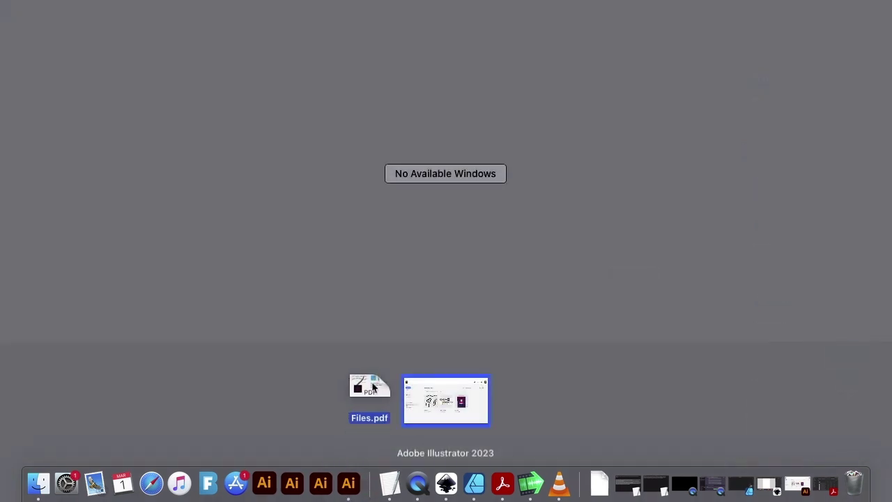
{"action": "left_click_drag", "start_coordinate": [374, 385], "coordinate": [412, 469]}
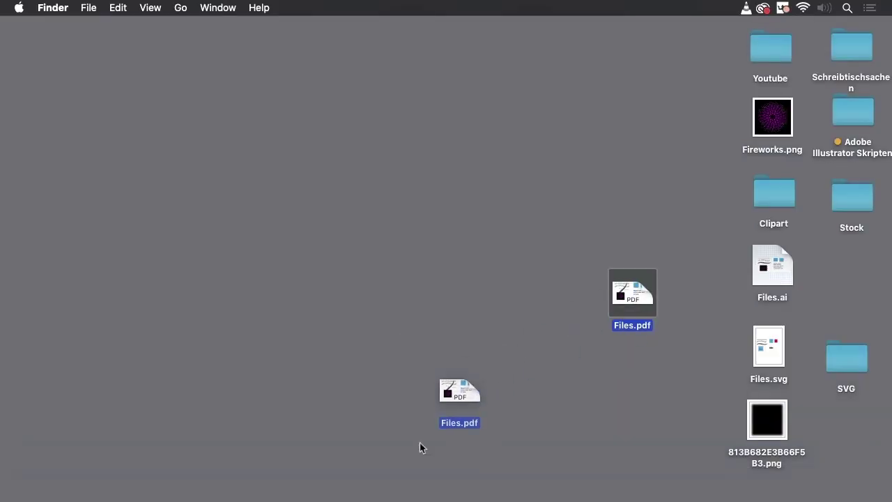
Open Files.pdf discarding Acrobat's edits and without colour management, inspect the Lorem ipsum artwork, then close it.
{"action": "left_click_drag", "start_coordinate": [412, 469], "coordinate": [348, 481]}
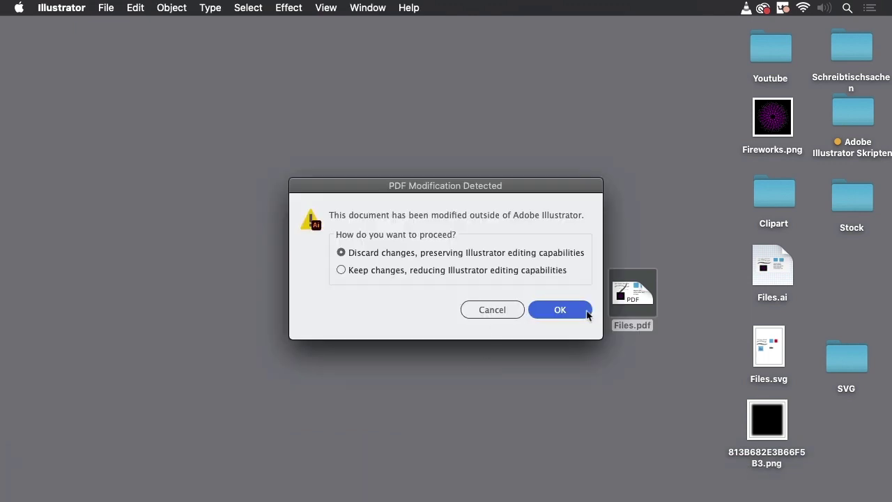
{"action": "left_click", "coordinate": [563, 311]}
{"action": "left_click_drag", "start_coordinate": [586, 188], "coordinate": [541, 66]}
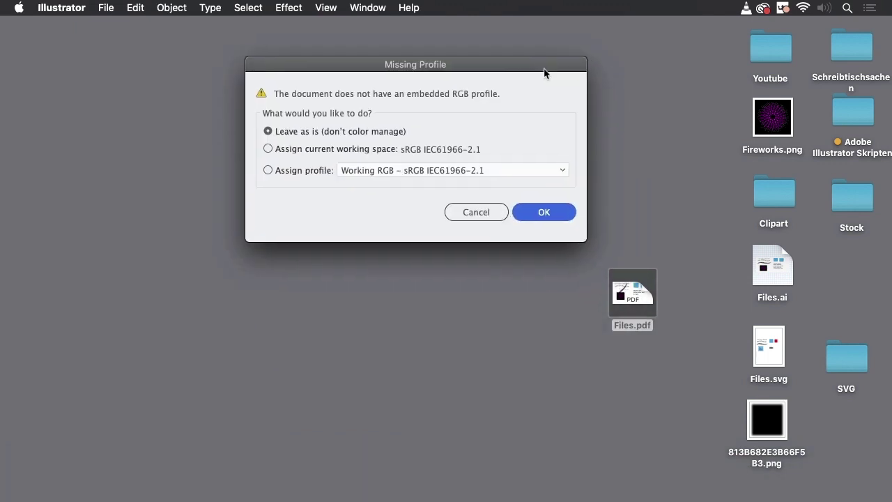
{"action": "left_click", "coordinate": [562, 222]}
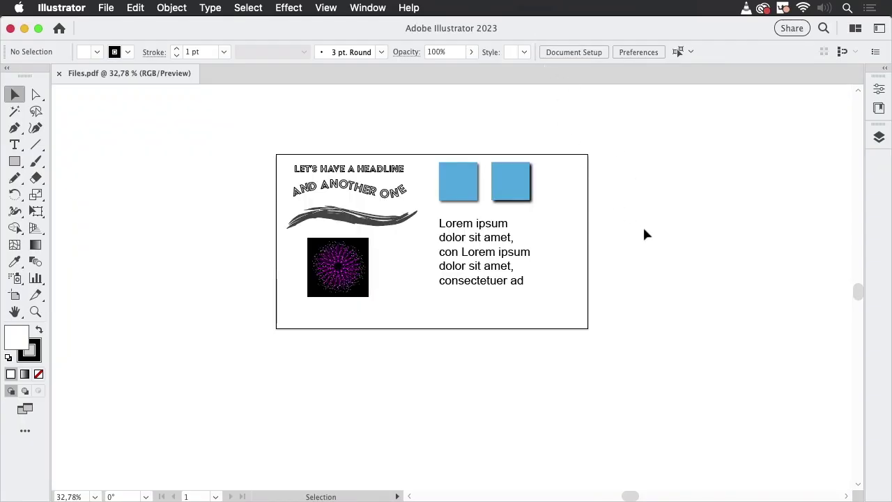
{"action": "scroll", "coordinate": [460, 216], "scroll_direction": "up", "scroll_amount": 2}
{"action": "scroll", "coordinate": [460, 216], "scroll_direction": "up", "scroll_amount": 3}
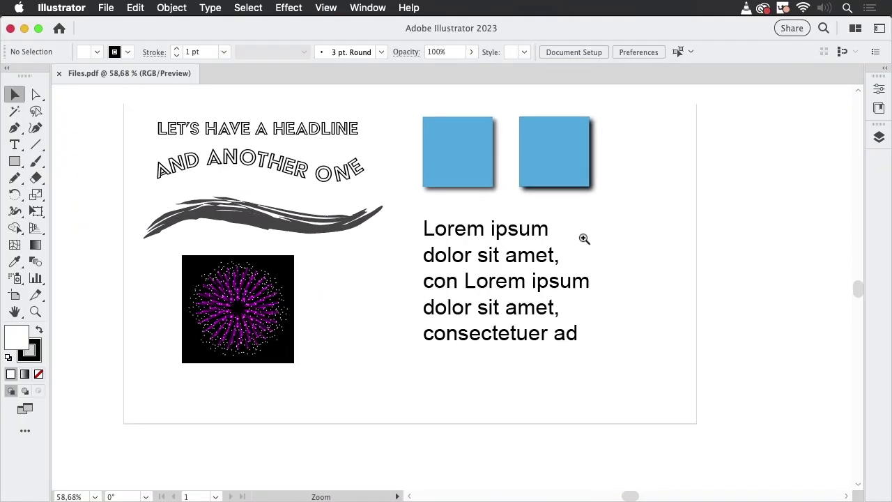
{"action": "scroll", "coordinate": [558, 235], "scroll_direction": "up", "scroll_amount": 2}
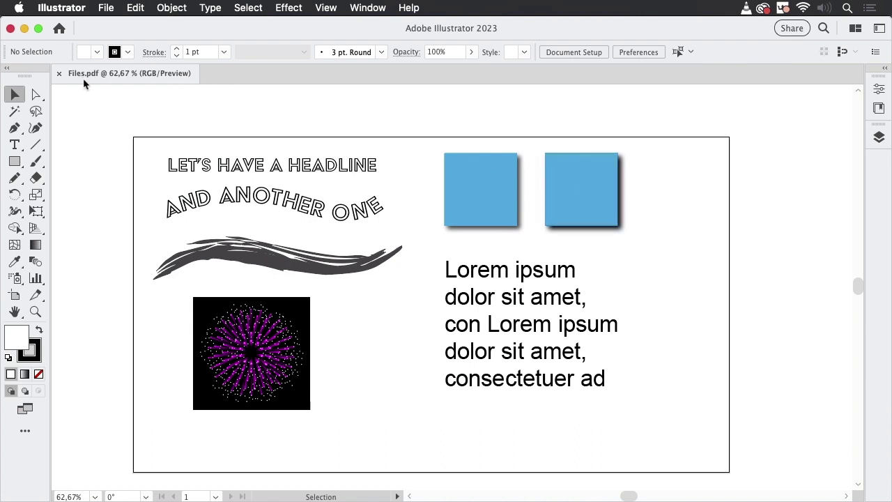
{"action": "left_click", "coordinate": [60, 74]}
{"action": "left_click", "coordinate": [25, 29]}
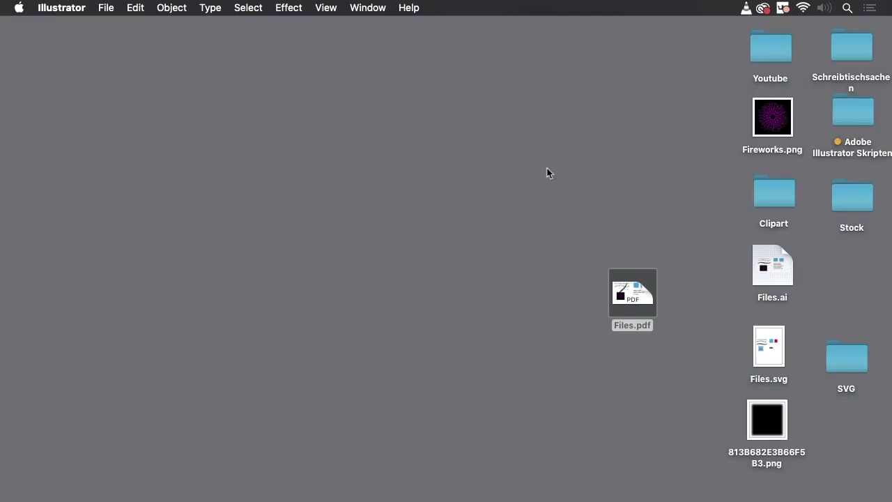
{"action": "left_click", "coordinate": [693, 298]}
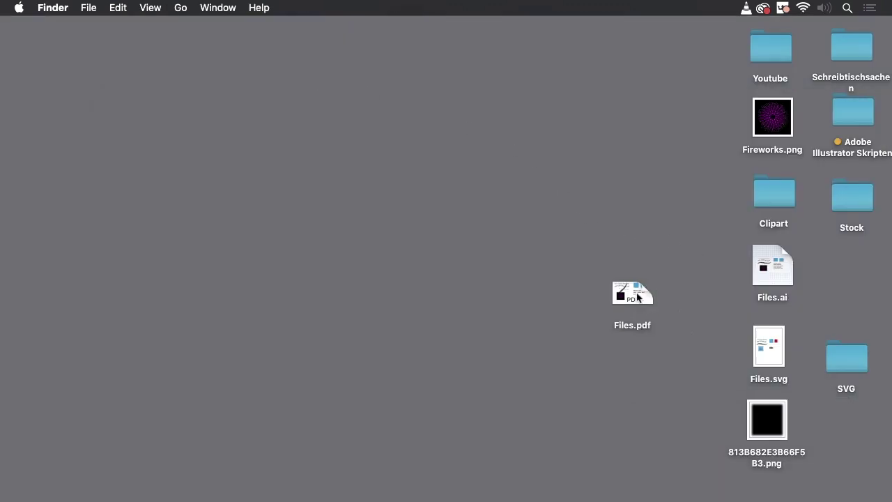
{"action": "left_click_drag", "start_coordinate": [638, 298], "coordinate": [508, 484]}
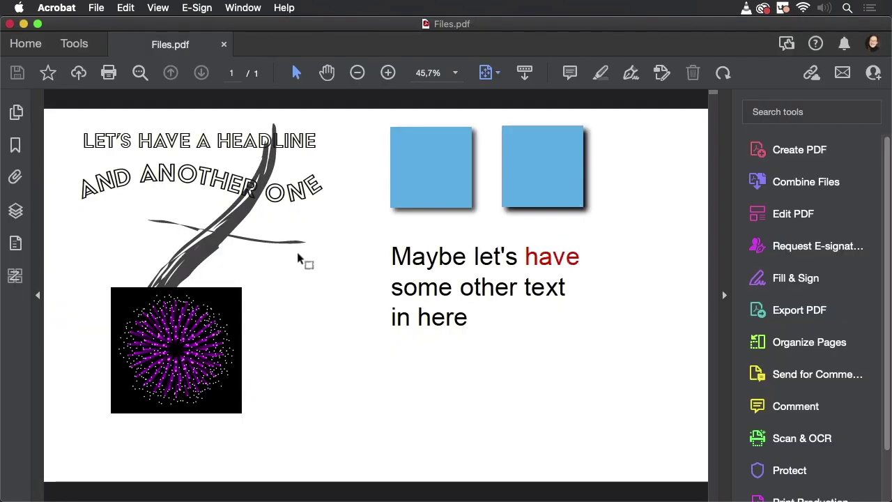
{"action": "left_click", "coordinate": [224, 45]}
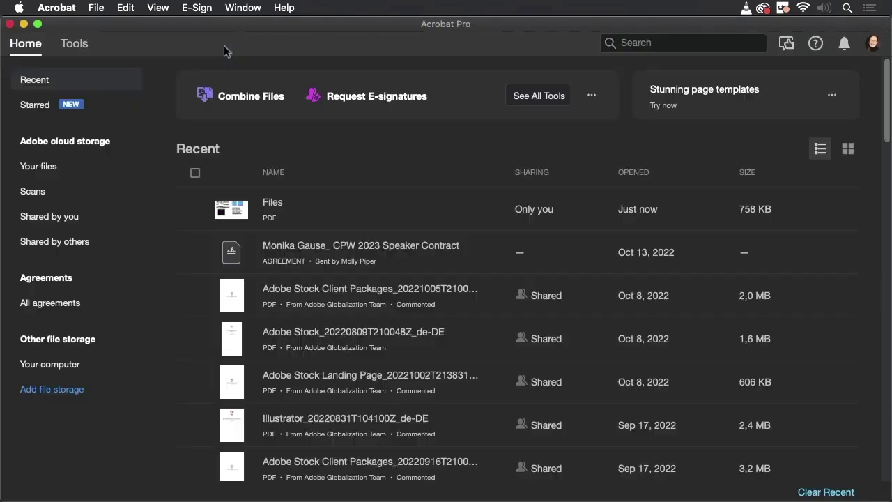
{"action": "left_click", "coordinate": [24, 25]}
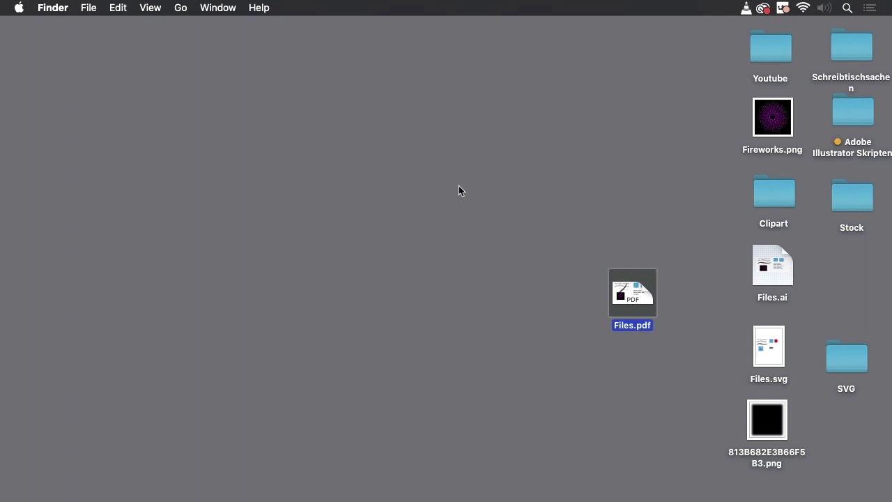
Reopen Files.pdf in Illustrator and confirm the PDF Modification Detected choice.
{"action": "left_click", "coordinate": [569, 237]}
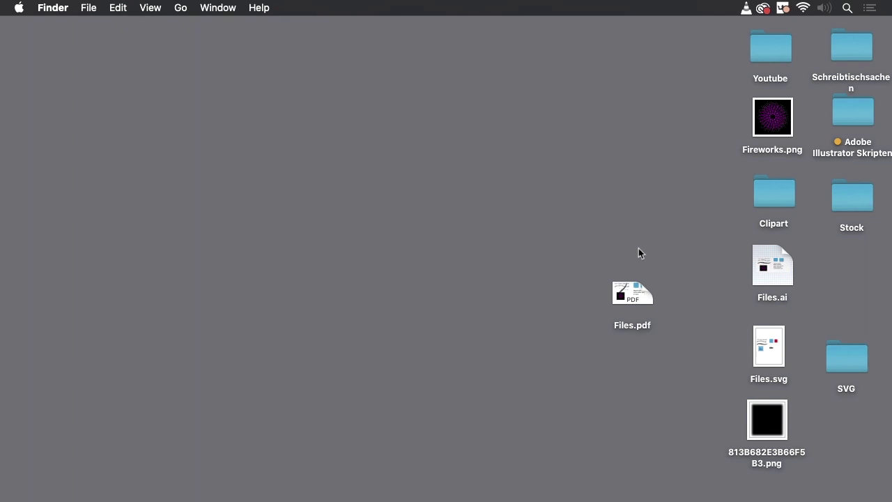
{"action": "mouse_move", "coordinate": [632, 294]}
{"action": "left_mouse_down"}
{"action": "mouse_move", "coordinate": [446, 484]}
{"action": "mouse_move", "coordinate": [344, 483]}
{"action": "left_mouse_up"}
{"action": "left_click", "coordinate": [569, 306]}
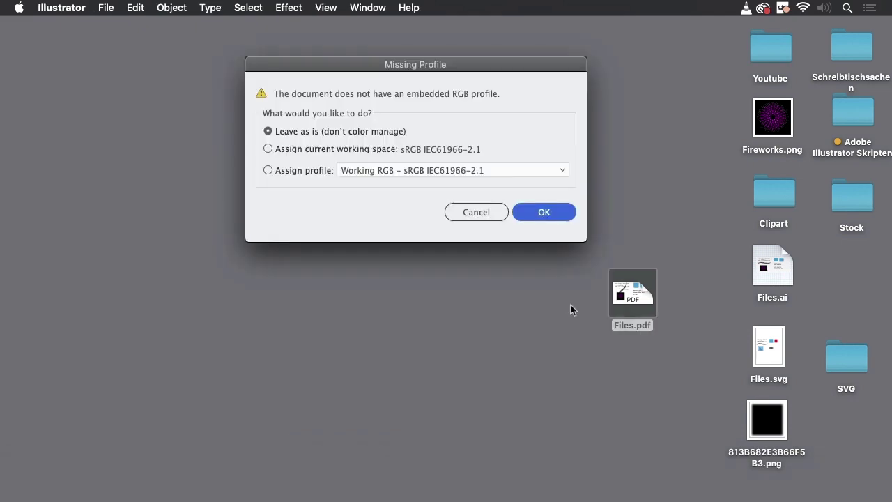
Open Files.pdf without colour management and move the fireworks image right and down.
{"action": "left_click", "coordinate": [547, 212]}
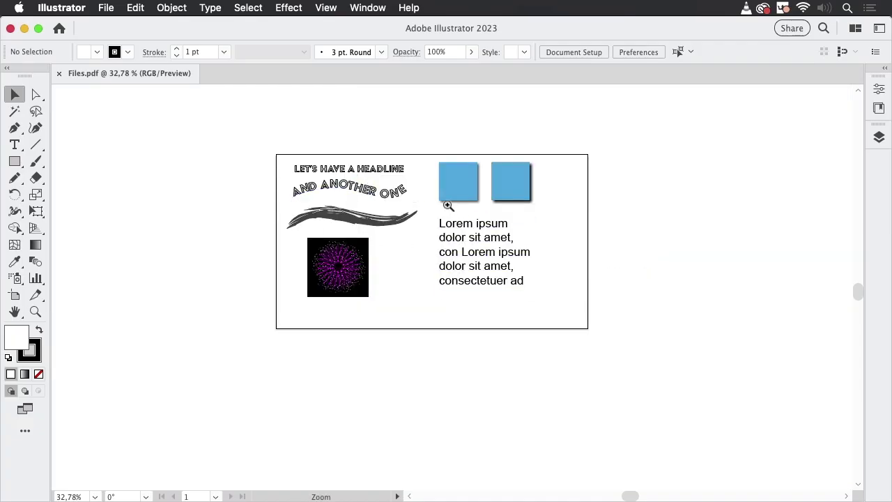
{"action": "left_click", "coordinate": [442, 201]}
{"action": "left_click_drag", "start_coordinate": [369, 304], "coordinate": [418, 307]}
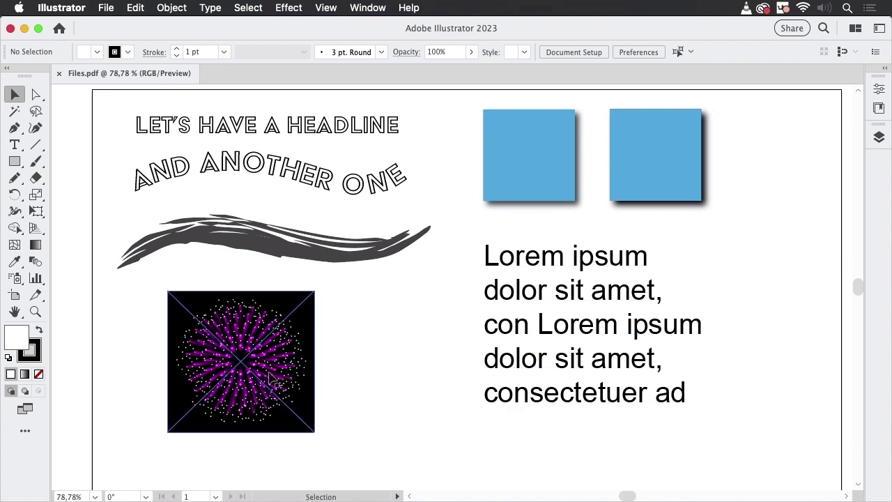
{"action": "left_click_drag", "start_coordinate": [310, 370], "coordinate": [352, 378]}
{"action": "left_click", "coordinate": [454, 305]}
Move the left blue square left and down and the right square down and right.
{"action": "left_click_drag", "start_coordinate": [525, 167], "coordinate": [501, 179]}
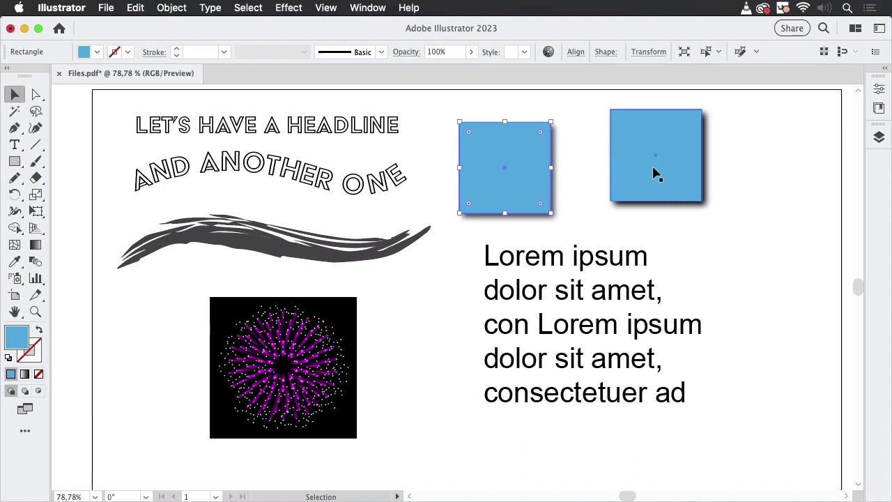
{"action": "left_click_drag", "start_coordinate": [623, 140], "coordinate": [675, 170]}
{"action": "left_click", "coordinate": [606, 157]}
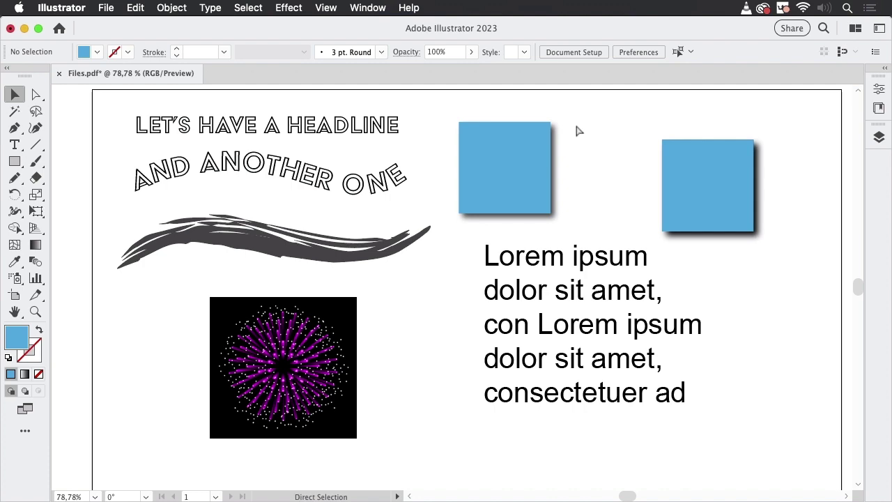
Save Files.pdf, close it in Illustrator, and reopen it in Acrobat.
{"action": "key", "text": "super+s"}
{"action": "left_click", "coordinate": [59, 73]}
{"action": "left_click", "coordinate": [10, 28]}
{"action": "left_click_drag", "start_coordinate": [609, 278], "coordinate": [500, 487]}
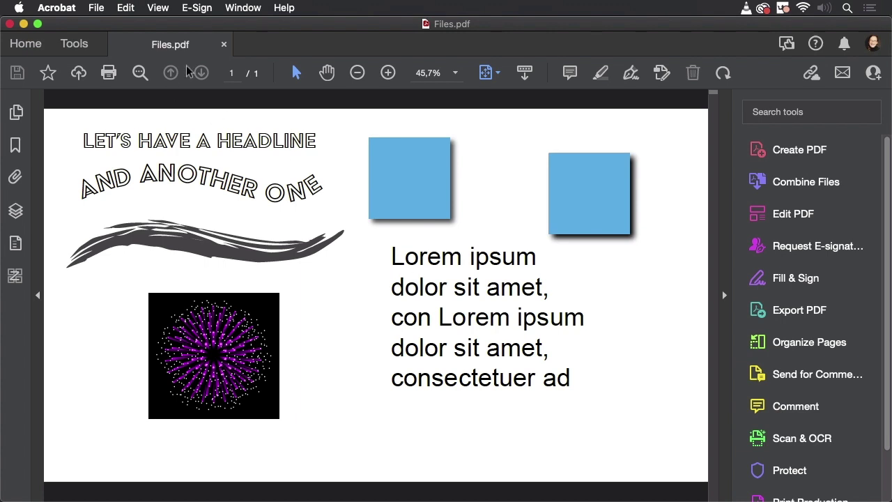
{"action": "left_click", "coordinate": [223, 44]}
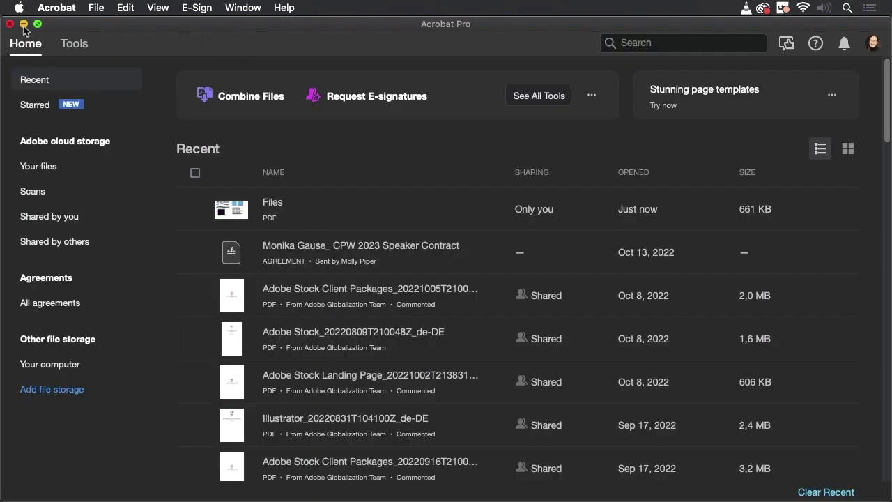
{"action": "key", "text": "super+w"}
Import Files.pdf into Affinity Designer 2 and deselect the whole layer.
{"action": "left_click", "coordinate": [663, 214]}
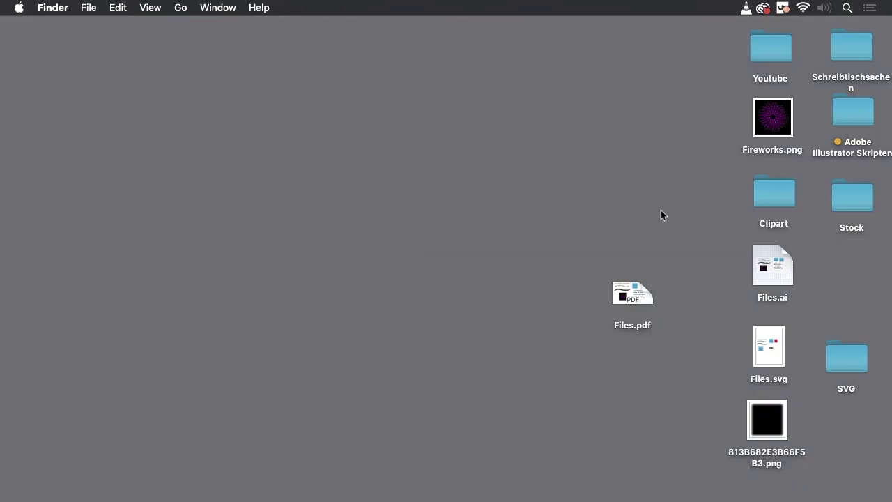
{"action": "mouse_move", "coordinate": [653, 292]}
{"action": "left_mouse_down"}
{"action": "mouse_move", "coordinate": [538, 411]}
{"action": "mouse_move", "coordinate": [543, 232]}
{"action": "mouse_move", "coordinate": [474, 488]}
{"action": "left_mouse_up"}
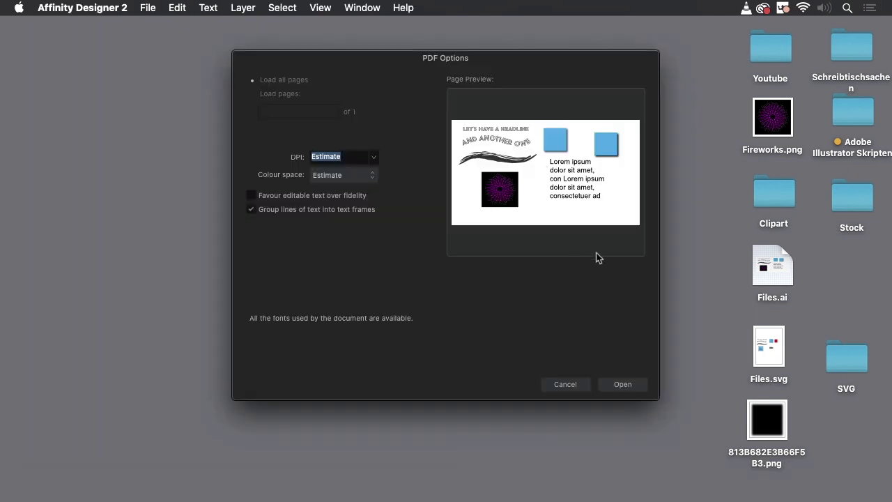
{"action": "left_click", "coordinate": [627, 384]}
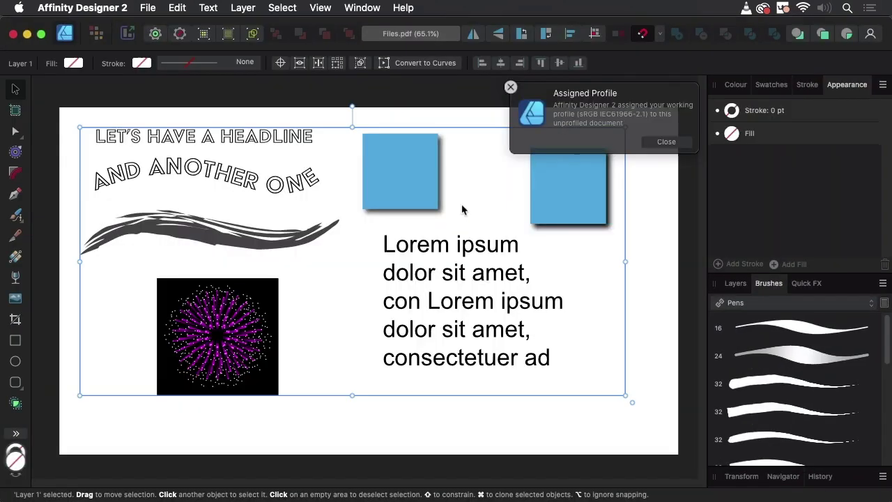
{"action": "left_click", "coordinate": [638, 246]}
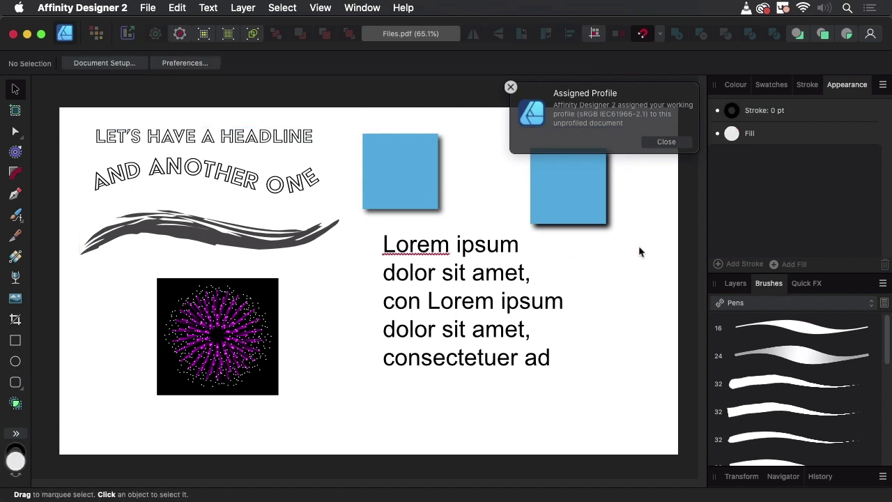
Pull the left blue square off its dark shadow, then move the shadow back toward it.
{"action": "left_click", "coordinate": [424, 189]}
{"action": "left_click_drag", "start_coordinate": [410, 173], "coordinate": [479, 167]}
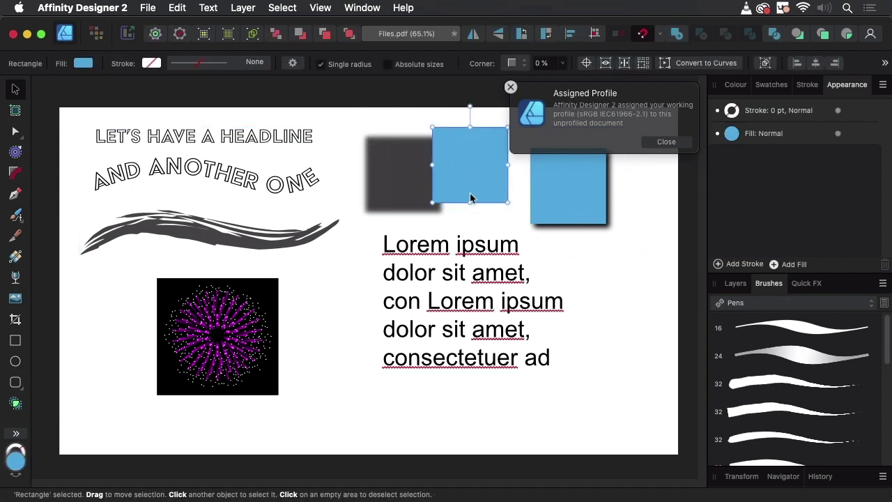
{"action": "left_click", "coordinate": [412, 200]}
{"action": "left_click_drag", "start_coordinate": [411, 199], "coordinate": [446, 194]}
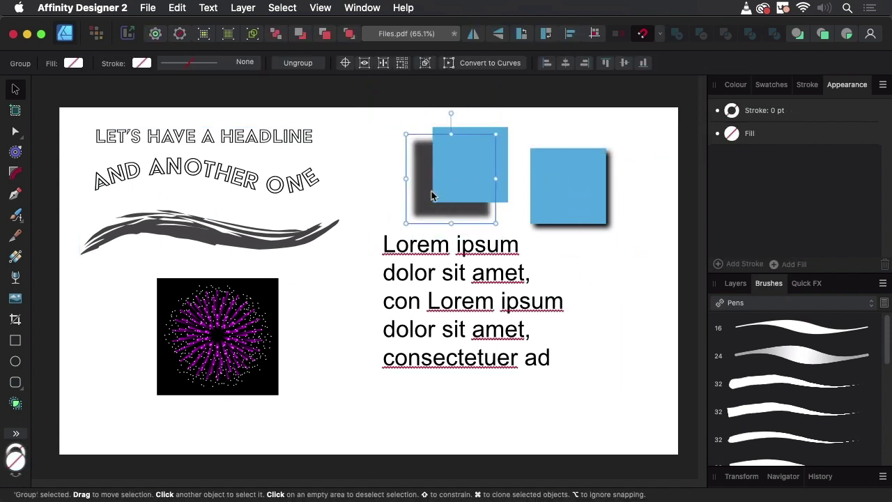
{"action": "left_click", "coordinate": [289, 183]}
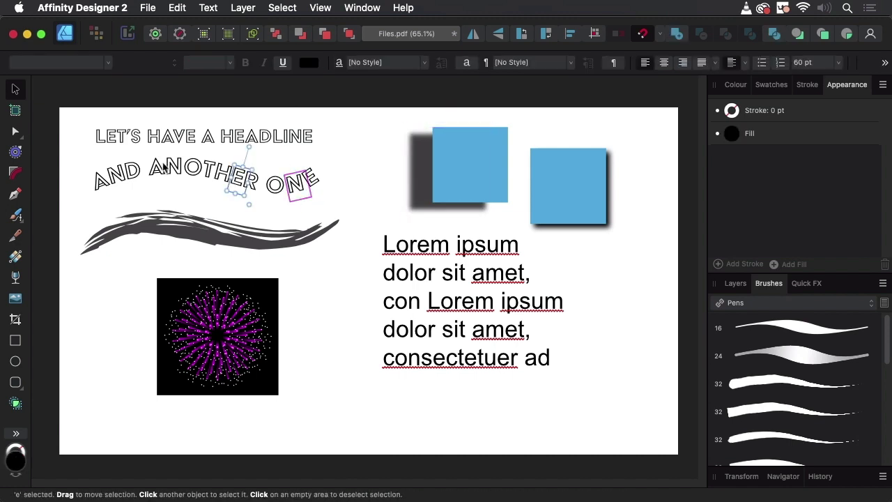
Move the brush stroke, Lorem ipsum text frame and fireworks image to new spots.
{"action": "left_click", "coordinate": [102, 184]}
{"action": "left_click", "coordinate": [297, 211]}
{"action": "left_click", "coordinate": [179, 240]}
{"action": "left_click_drag", "start_coordinate": [180, 240], "coordinate": [233, 247]}
{"action": "left_click_drag", "start_coordinate": [460, 270], "coordinate": [525, 298]}
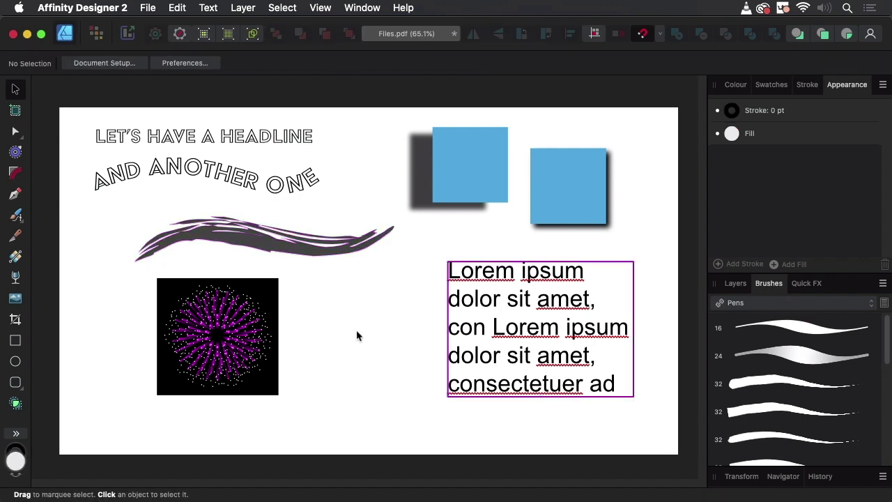
{"action": "left_click_drag", "start_coordinate": [229, 342], "coordinate": [159, 368]}
{"action": "left_click", "coordinate": [325, 328]}
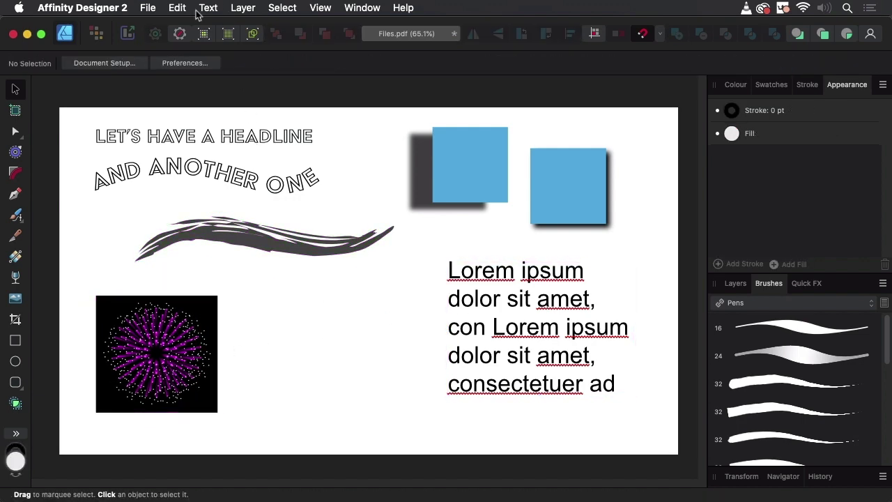
Save the artwork as 'Files 2' on the Desktop.
{"action": "left_click", "coordinate": [147, 7]}
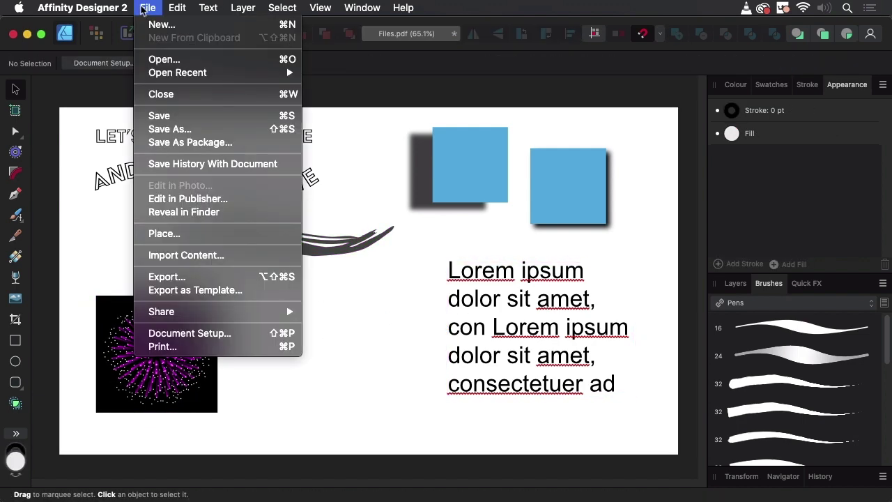
{"action": "left_click", "coordinate": [176, 127]}
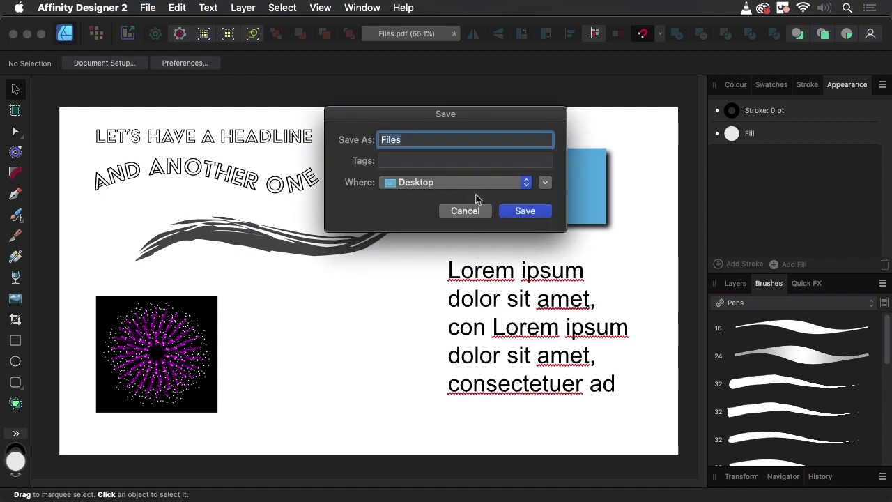
{"action": "left_click", "coordinate": [466, 211]}
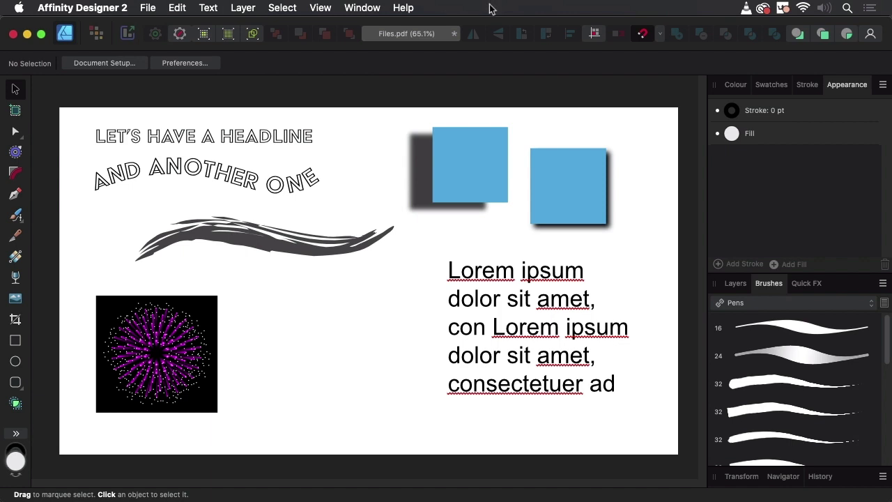
{"action": "key", "text": "super+s"}
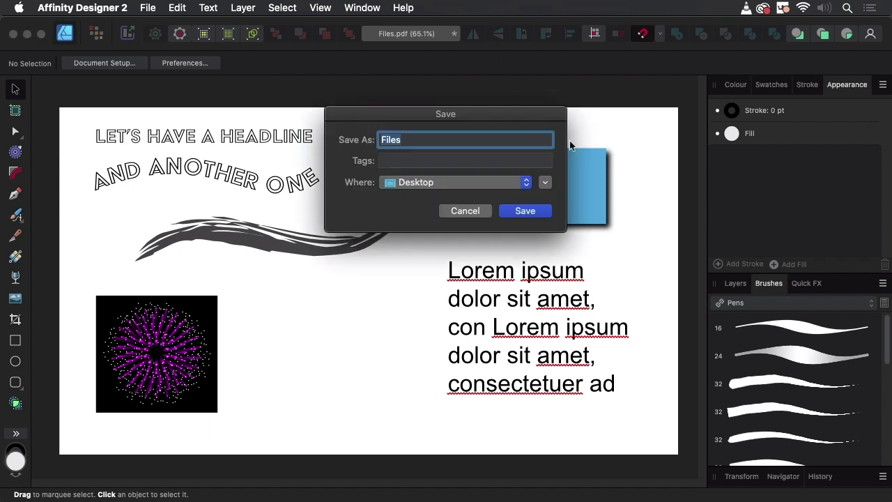
{"action": "left_click_drag", "start_coordinate": [523, 115], "coordinate": [531, 146]}
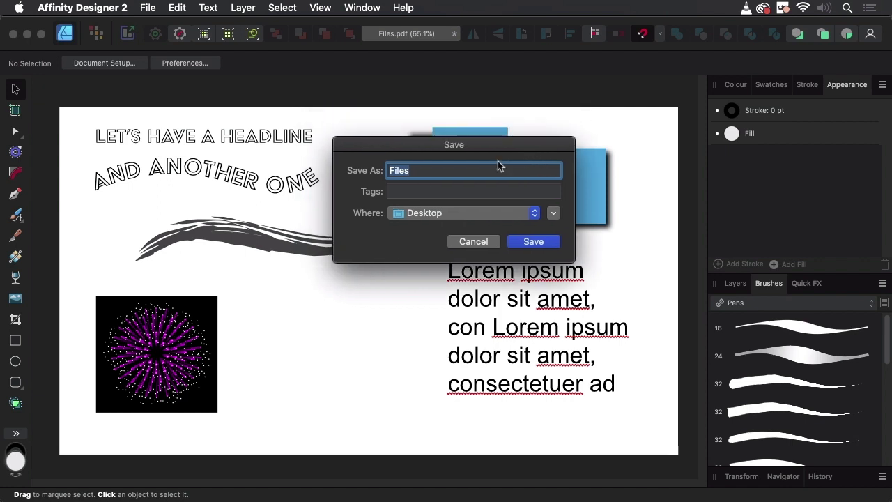
{"action": "left_click", "coordinate": [442, 170]}
{"action": "type", "text": "2"}
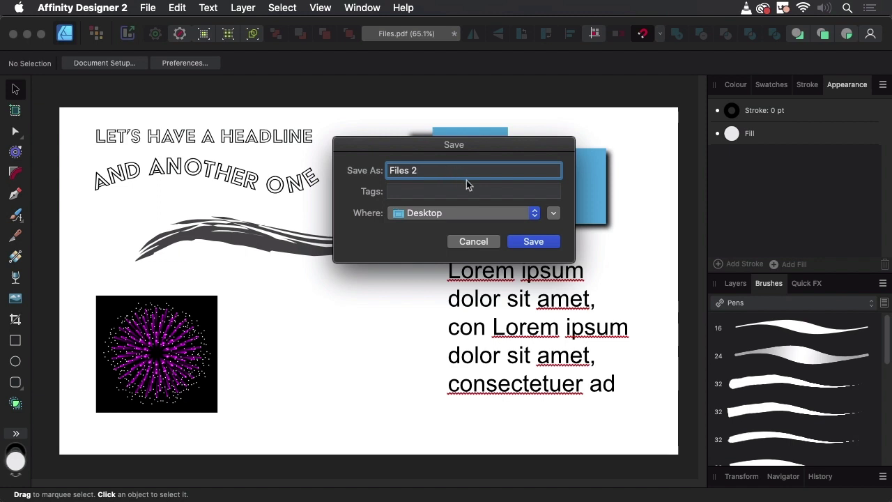
{"action": "left_click", "coordinate": [533, 241]}
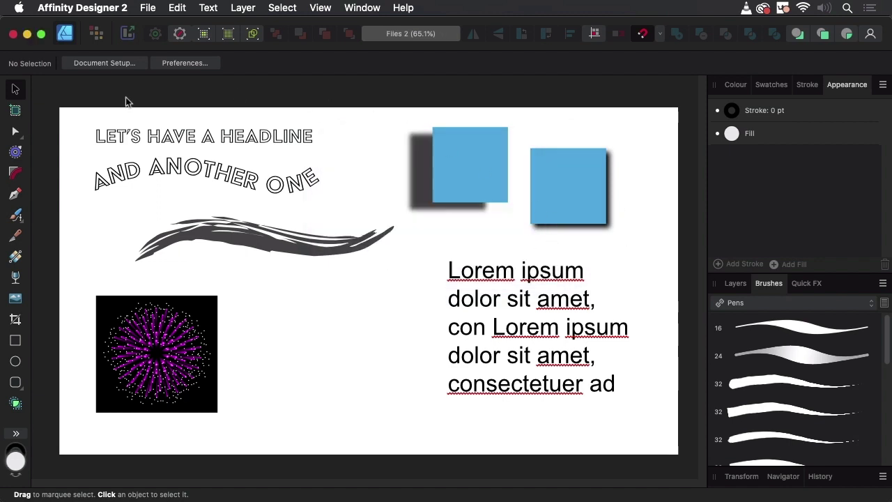
Close Files 2, place its Desktop icon beside Files.pdf, and reopen it in Affinity Designer.
{"action": "left_click", "coordinate": [13, 33]}
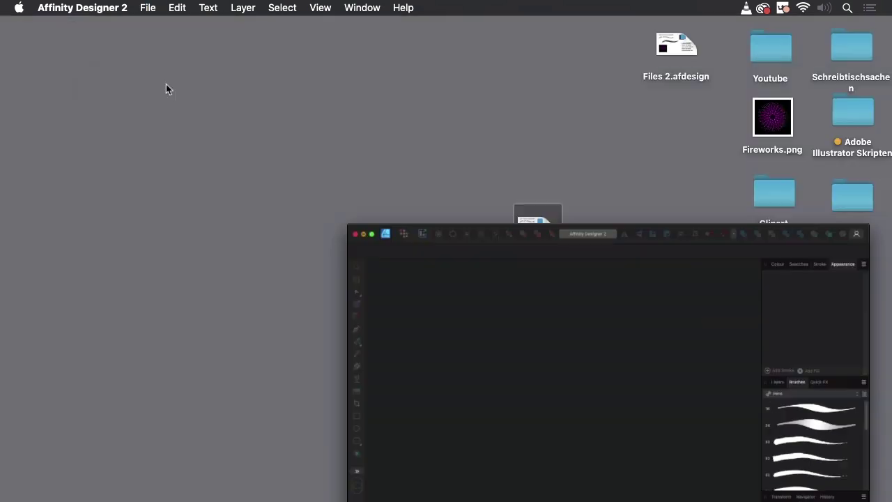
{"action": "left_click", "coordinate": [28, 34]}
{"action": "left_click", "coordinate": [555, 298]}
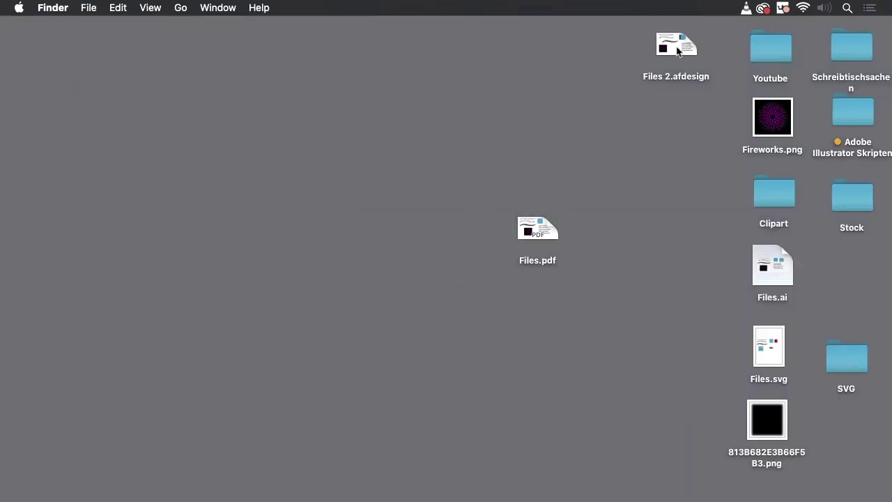
{"action": "left_click_drag", "start_coordinate": [675, 49], "coordinate": [674, 262]}
{"action": "left_click", "coordinate": [659, 201]}
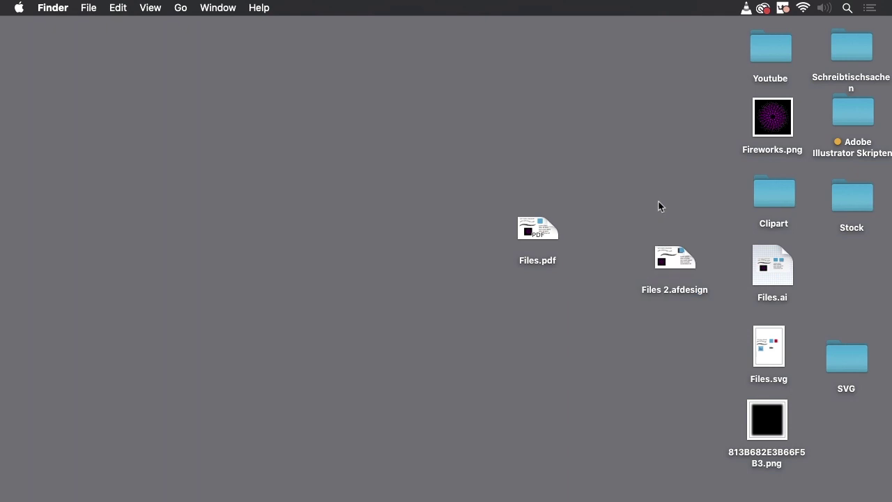
{"action": "double_click", "coordinate": [681, 267]}
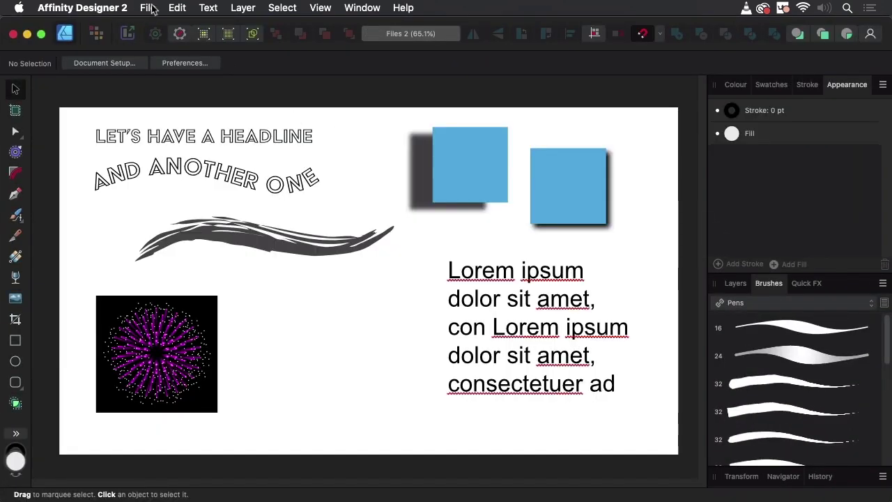
Export the artwork as 'Files 2' PDF to the Desktop and close the document.
{"action": "left_click", "coordinate": [146, 8]}
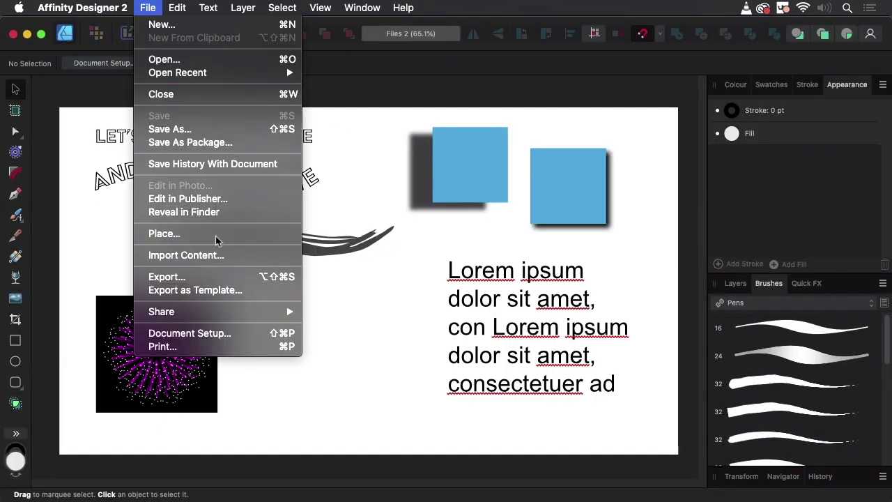
{"action": "left_click", "coordinate": [200, 279]}
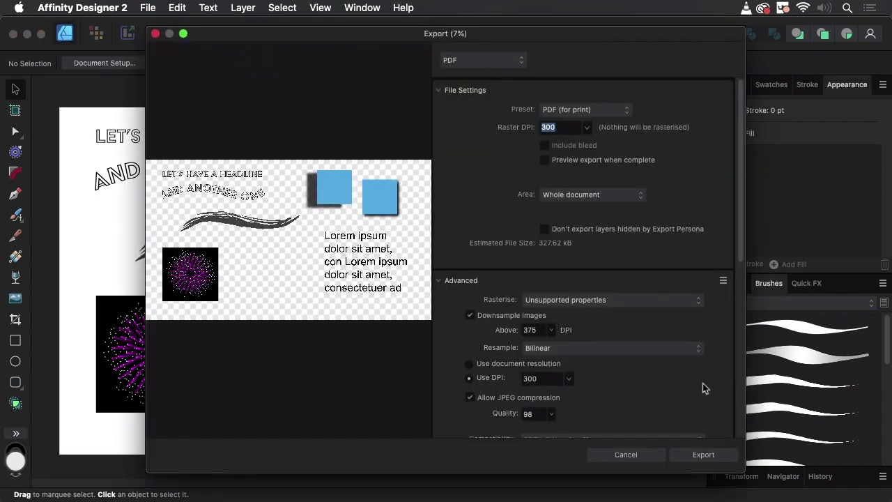
{"action": "left_click", "coordinate": [707, 455]}
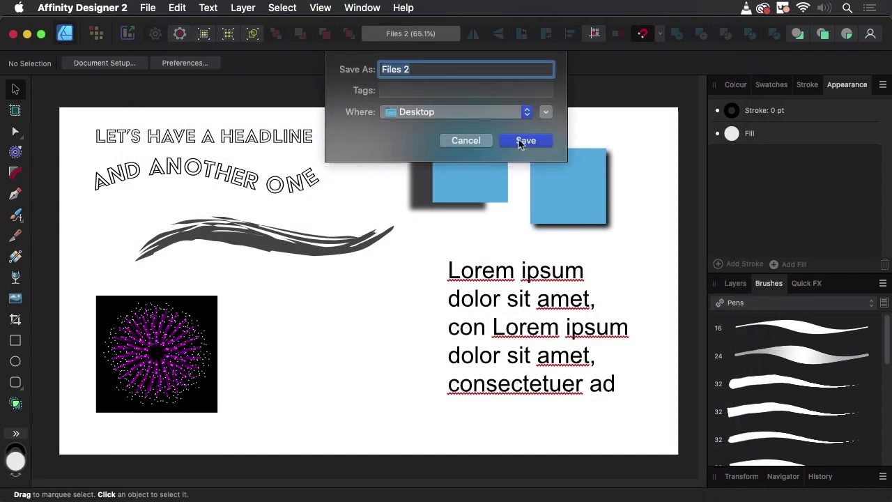
{"action": "left_click", "coordinate": [519, 143]}
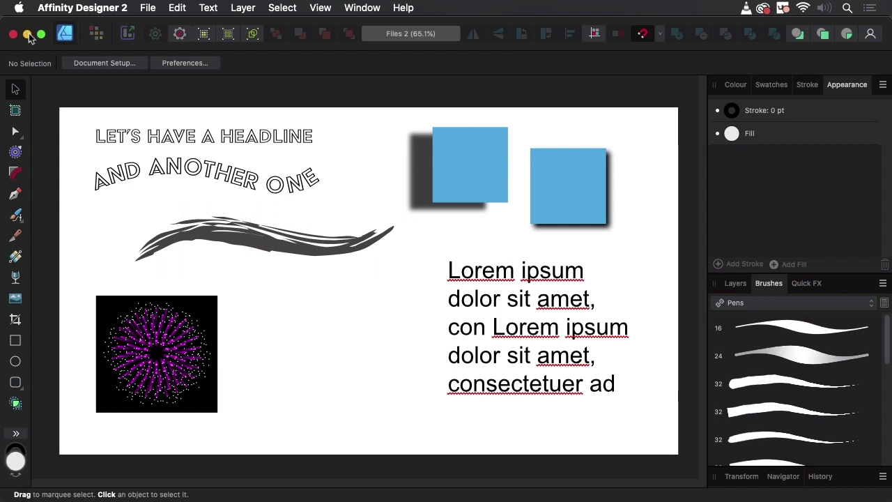
{"action": "key", "text": "super+w"}
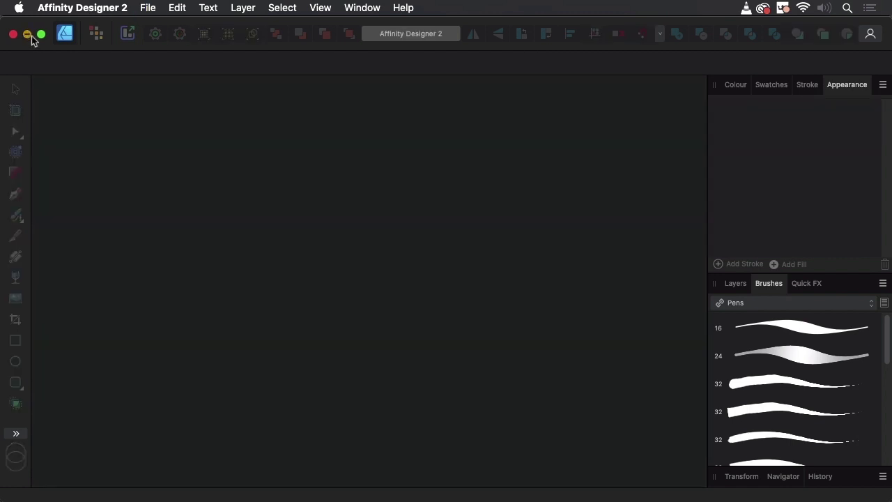
{"action": "left_click", "coordinate": [28, 35]}
{"action": "left_click", "coordinate": [627, 126]}
Open Files 2.pdf in Illustrator and select the artwork to check its grouping.
{"action": "left_click_drag", "start_coordinate": [683, 70], "coordinate": [340, 481]}
{"action": "scroll", "coordinate": [526, 254], "scroll_direction": "down", "scroll_amount": 5}
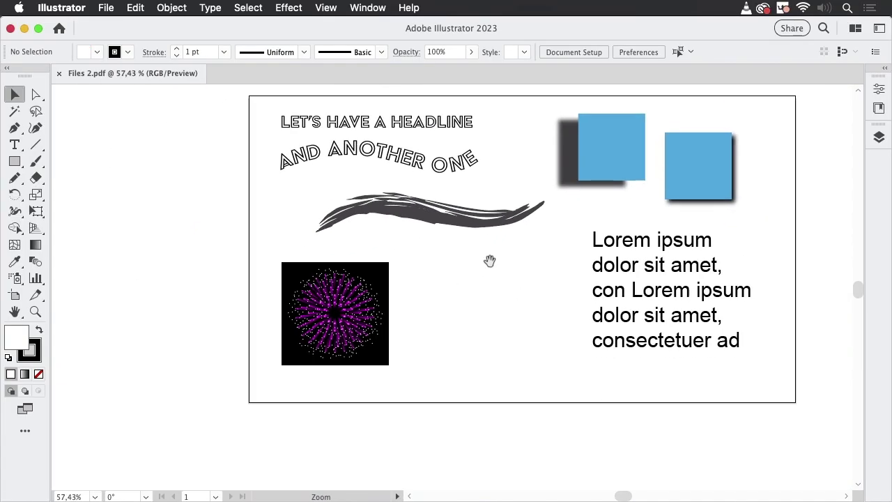
{"action": "scroll", "coordinate": [541, 239], "scroll_direction": "right", "scroll_amount": 3}
{"action": "left_click", "coordinate": [322, 226]}
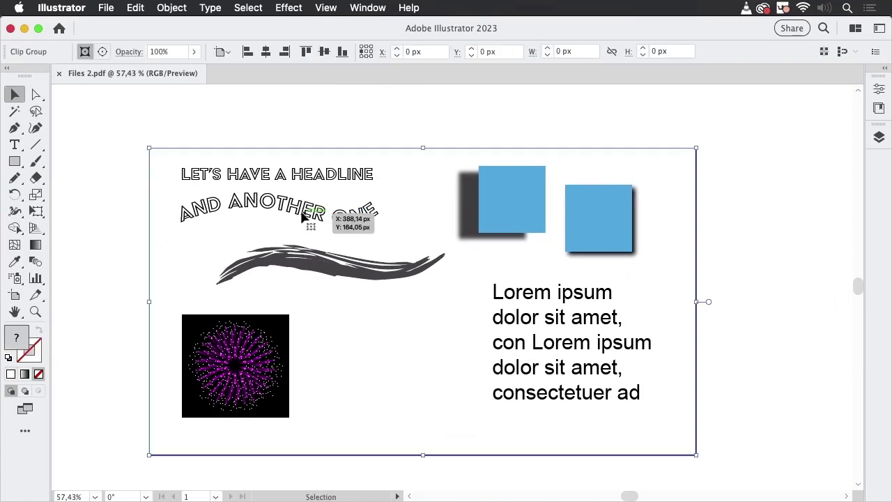
{"action": "left_click", "coordinate": [350, 133]}
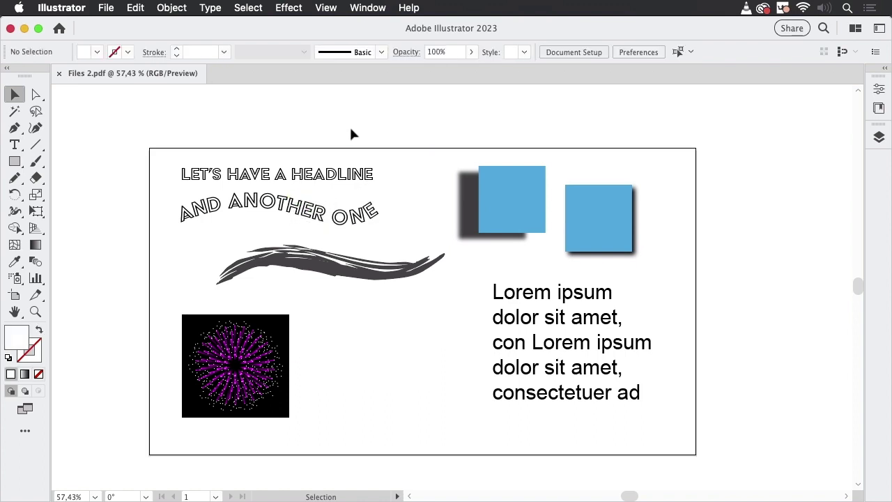
Inspect the artwork up close in Outline view, then return to full-colour preview.
{"action": "key", "text": "ctrl+y"}
{"action": "left_click_drag", "start_coordinate": [259, 180], "coordinate": [326, 197]}
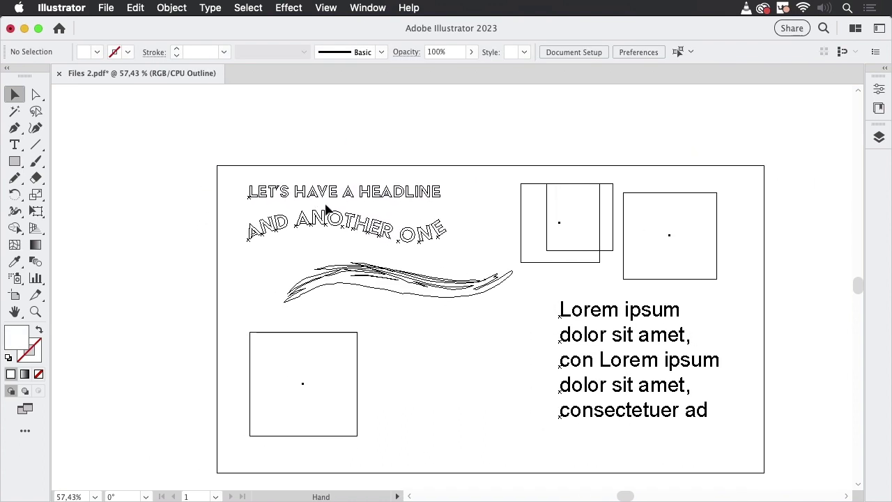
{"action": "mouse_move", "coordinate": [395, 218]}
{"action": "left_mouse_down"}
{"action": "mouse_move", "coordinate": [569, 219]}
{"action": "mouse_move", "coordinate": [498, 261]}
{"action": "left_mouse_up"}
{"action": "key", "text": "ctrl+0"}
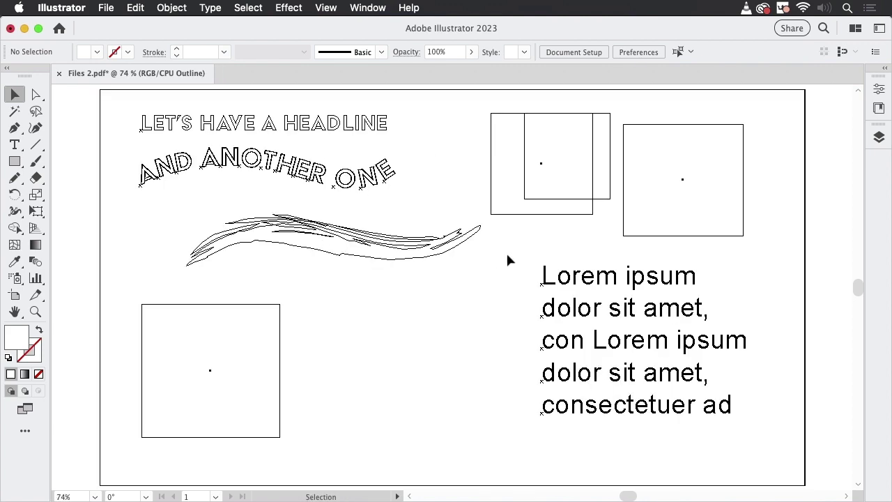
{"action": "key", "text": "ctrl+y"}
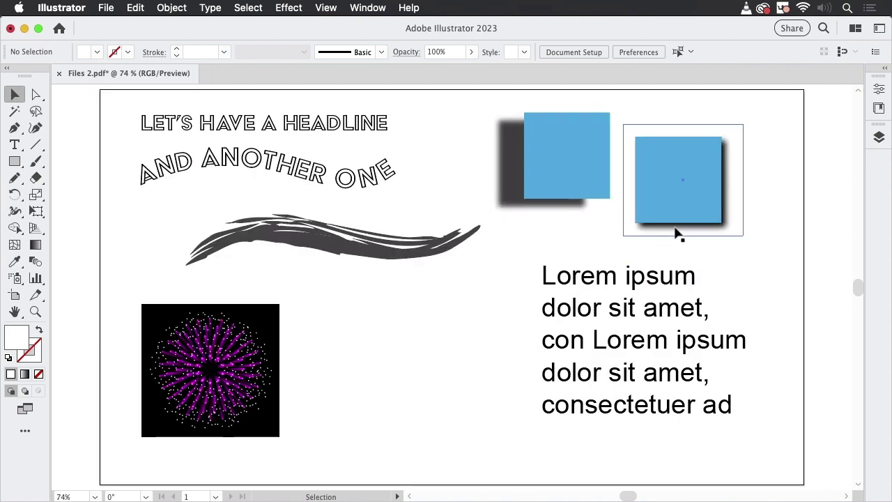
Enter the clip group and edit the standalone 'dolor sit amet,' text line.
{"action": "left_click", "coordinate": [387, 245]}
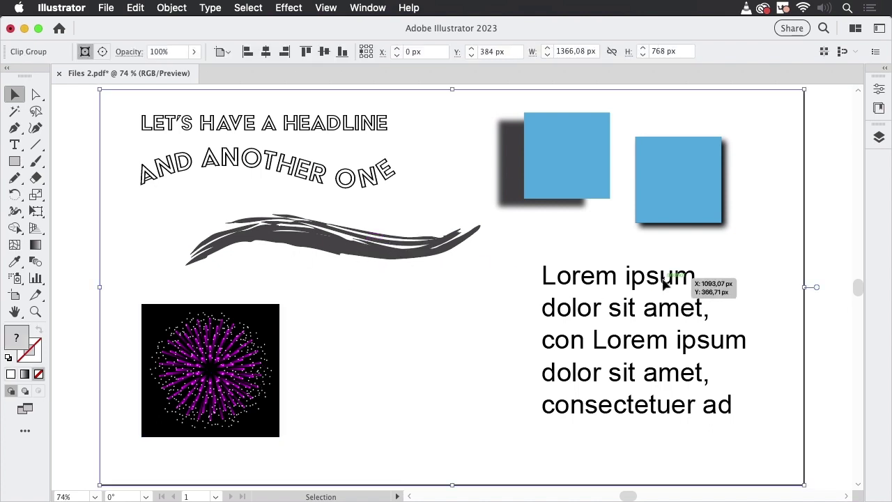
{"action": "double_click", "coordinate": [615, 277]}
{"action": "double_click", "coordinate": [620, 320]}
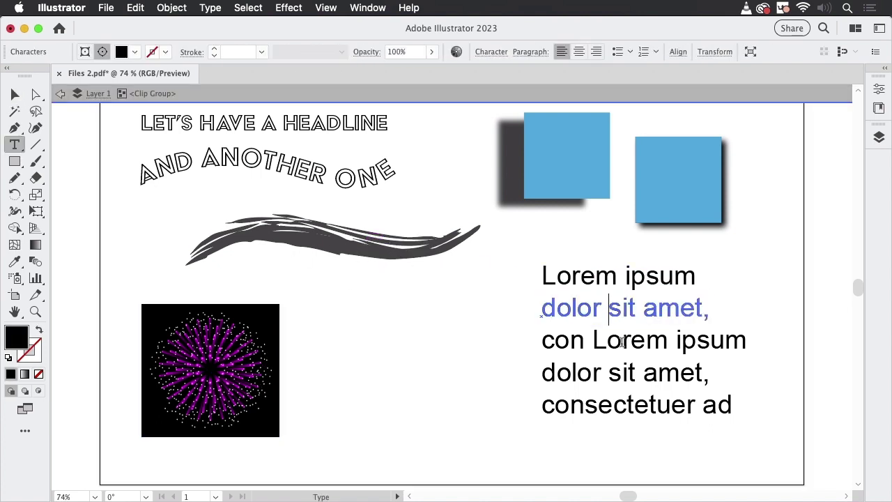
{"action": "left_click", "coordinate": [14, 94]}
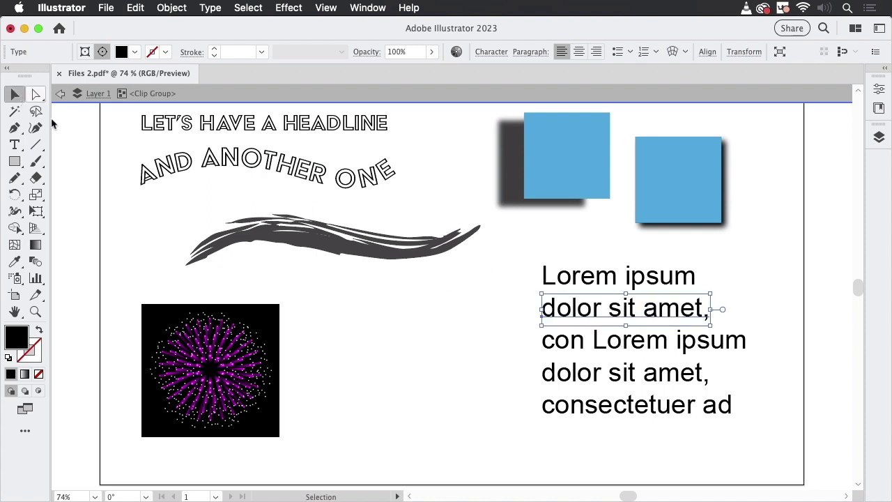
Deselect the 'dolor sit amet,' line and exit the clip group's isolation mode.
{"action": "left_click", "coordinate": [92, 174]}
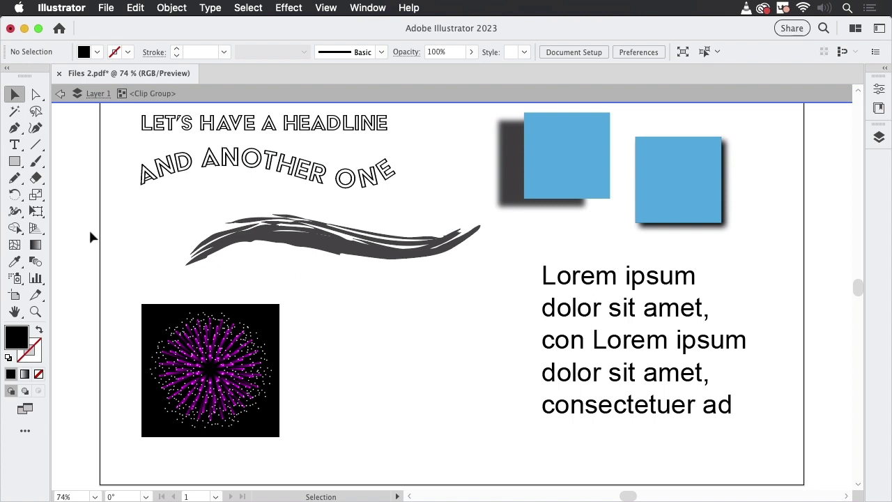
{"action": "double_click", "coordinate": [91, 238]}
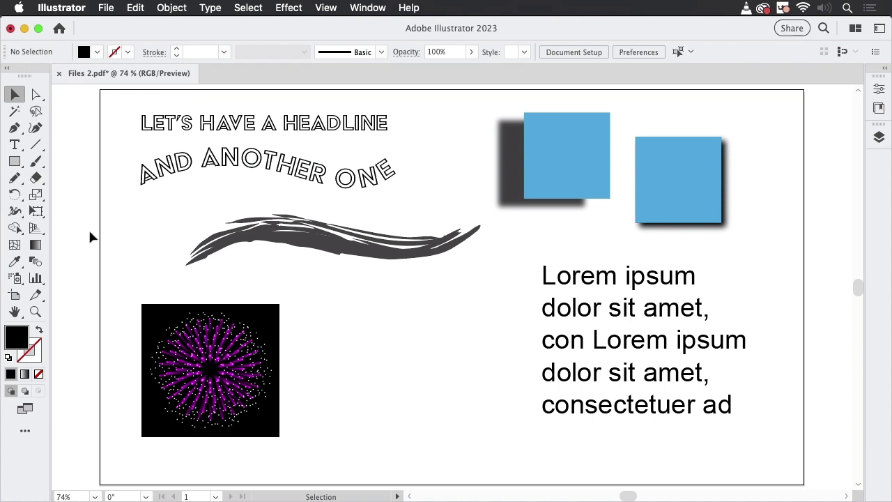